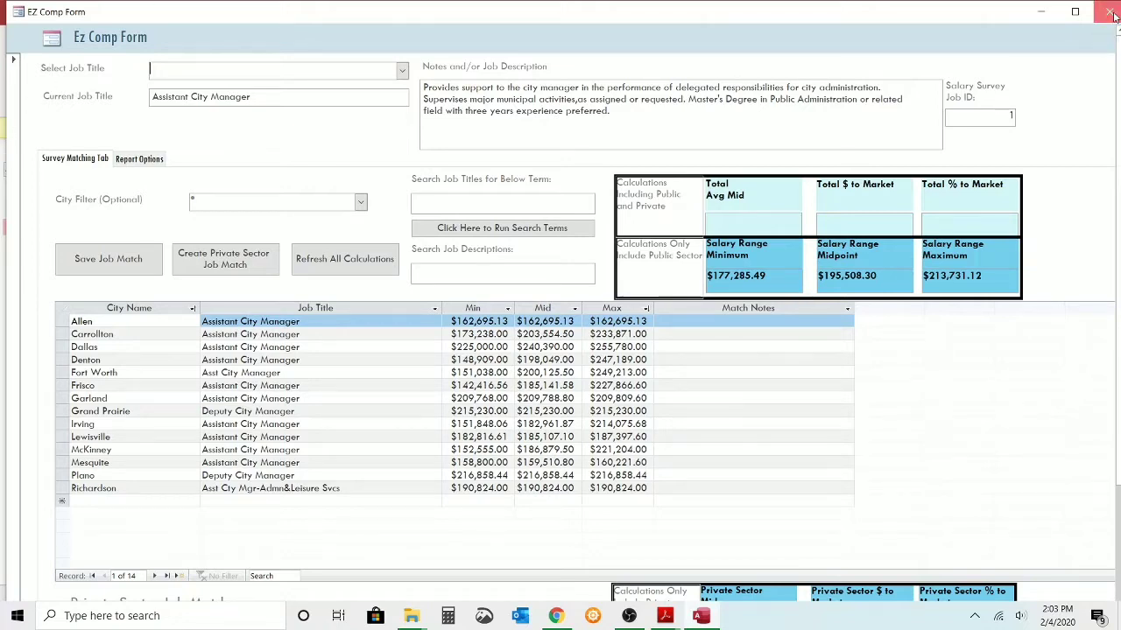
# Enable the database's disabled active content, closing the EZ Comp Form before and after.
pyautogui.click(1110, 12)
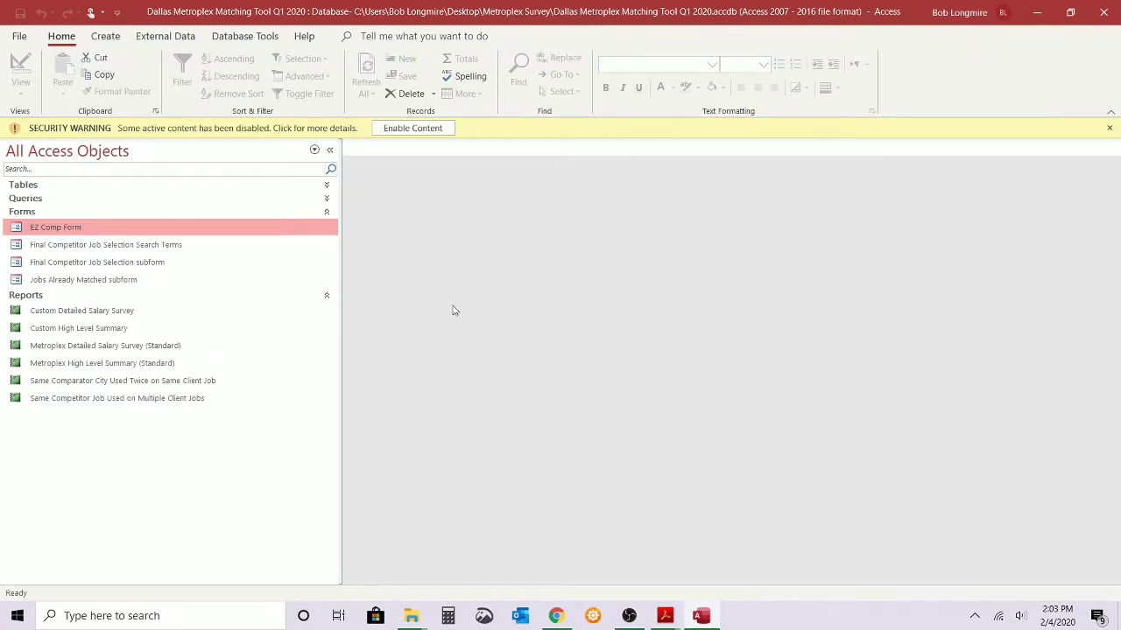
pyautogui.click(394, 131)
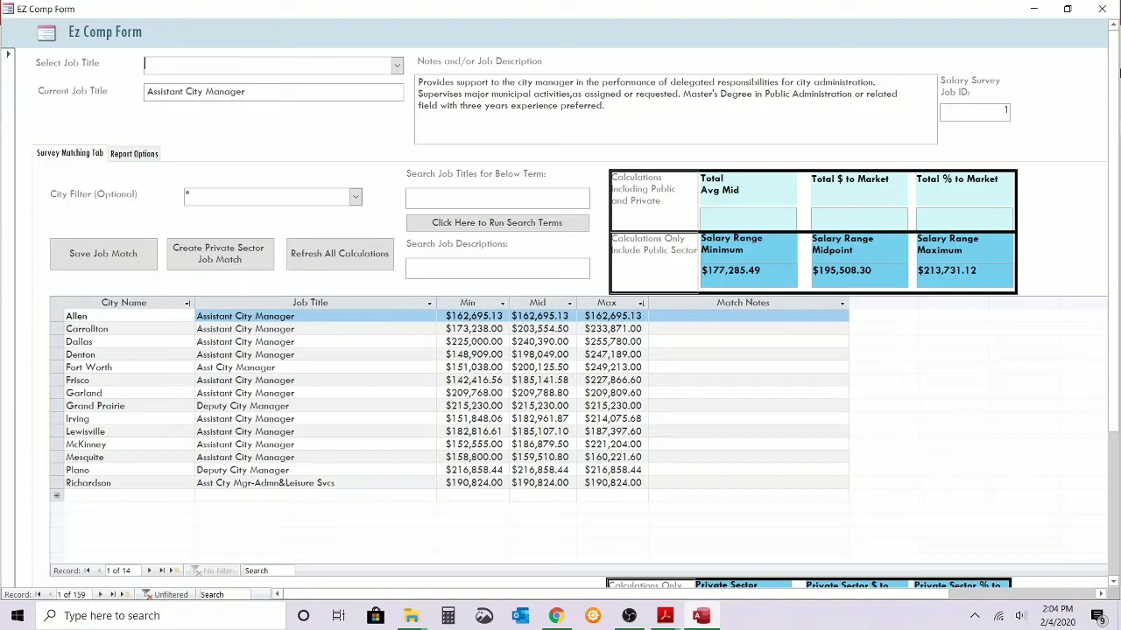
pyautogui.click(1104, 11)
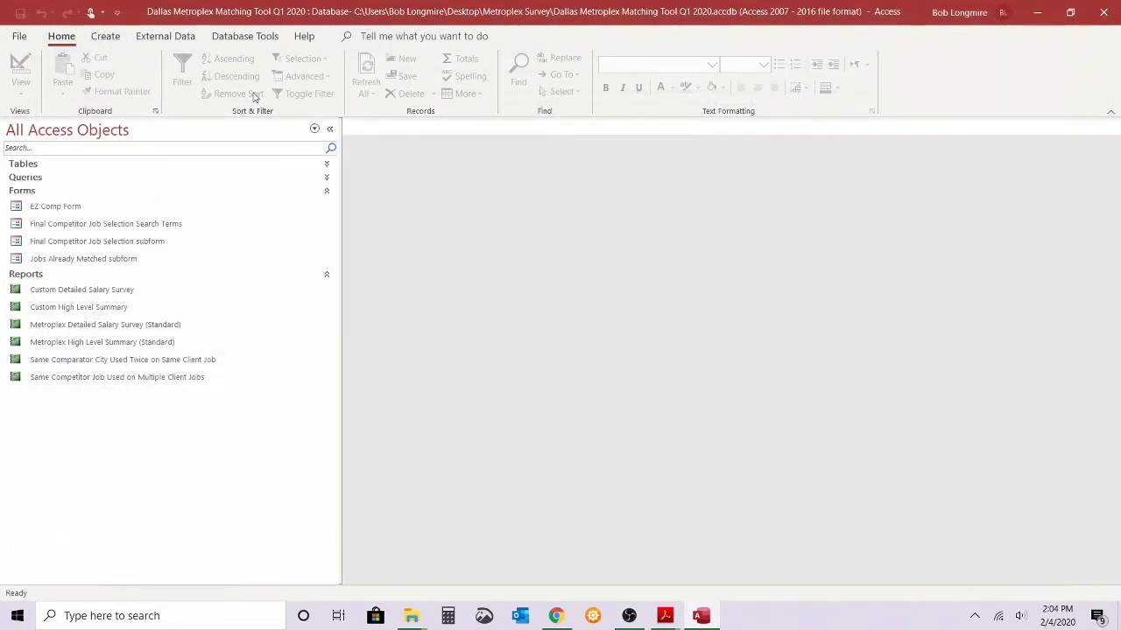
# Turn off the confirmations for record changes, document deletions and action queries in the Access client settings.
pyautogui.click(19, 37)
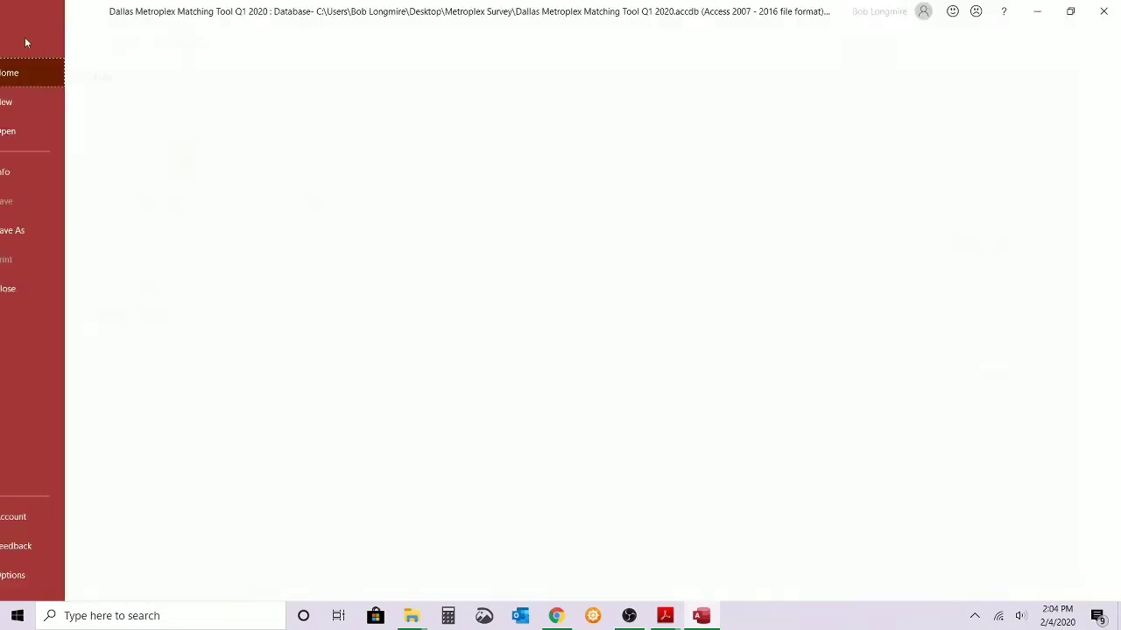
pyautogui.click(21, 41)
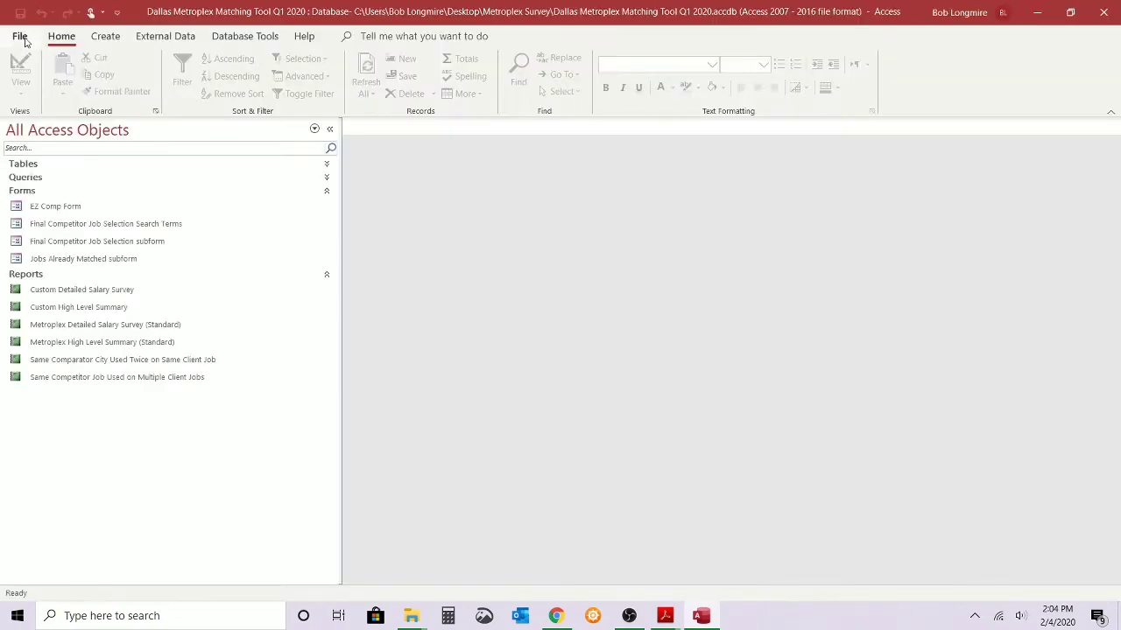
pyautogui.click(21, 41)
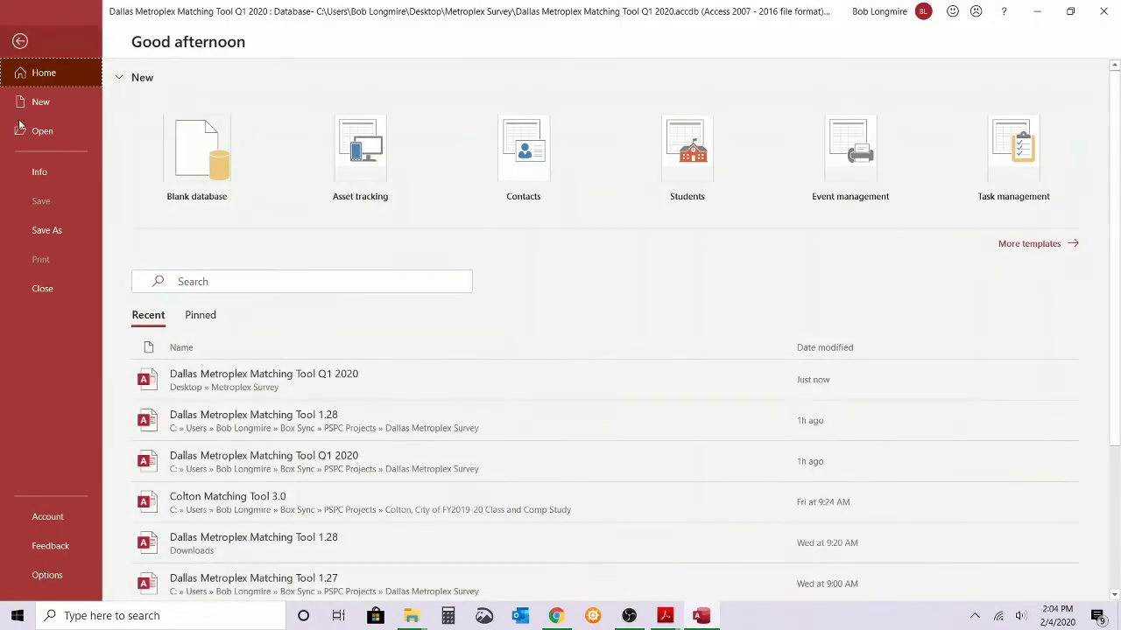
pyautogui.click(42, 581)
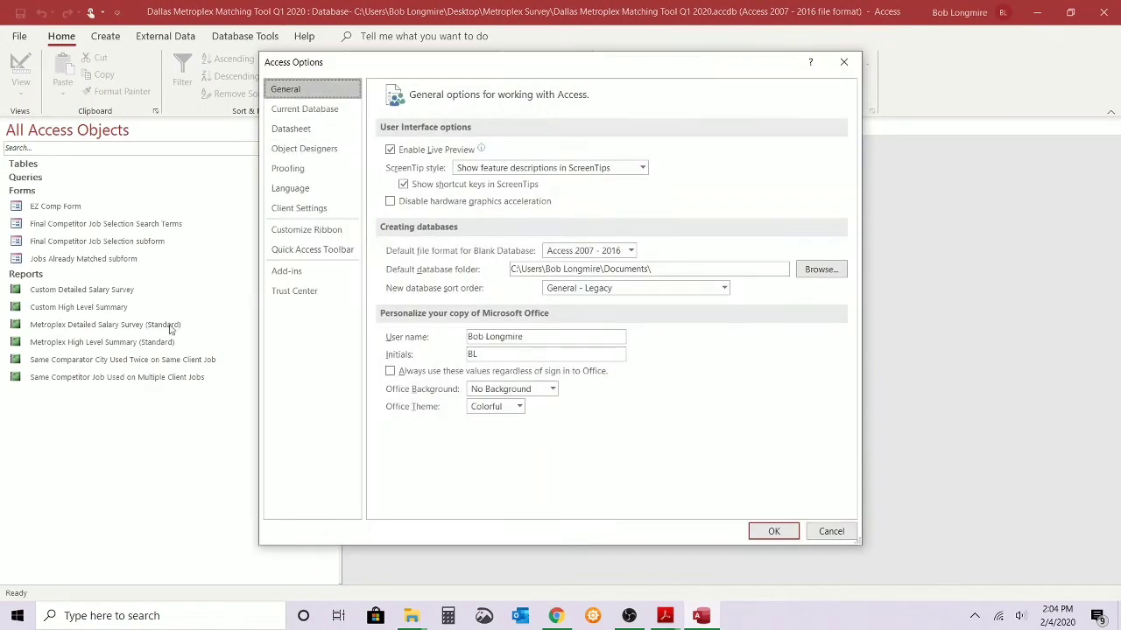
pyautogui.click(302, 213)
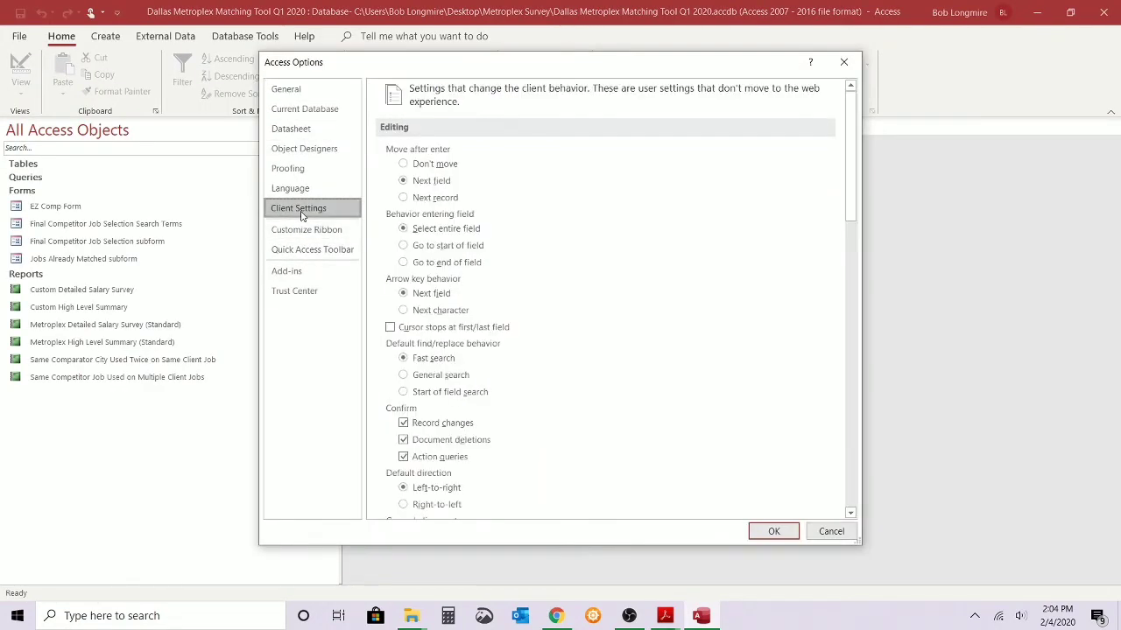
pyautogui.click(430, 426)
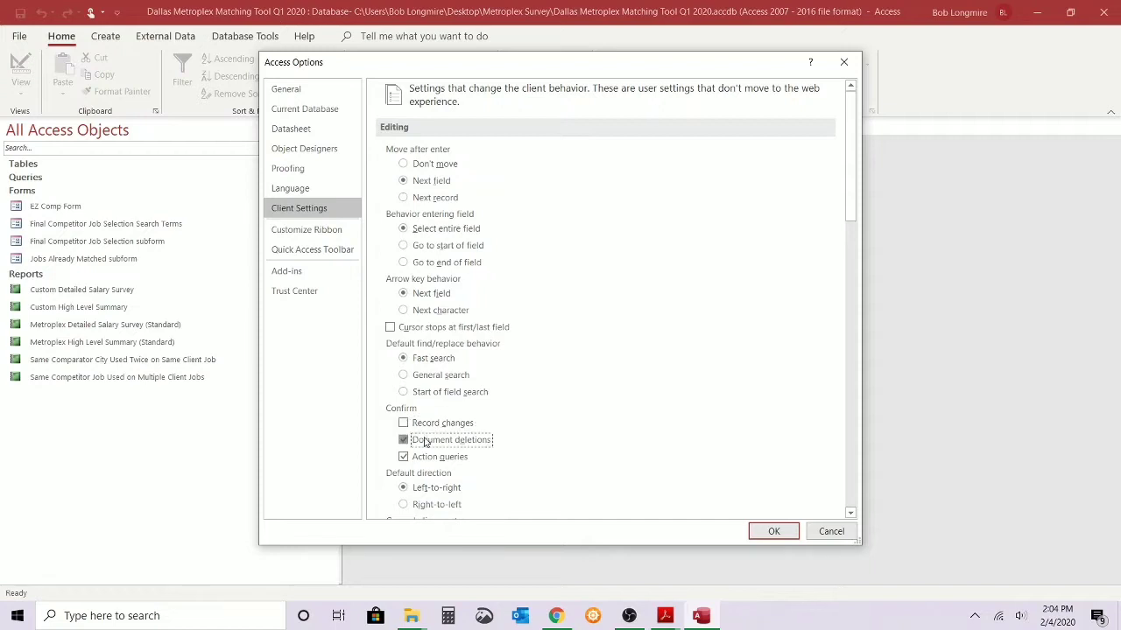
pyautogui.click(424, 441)
pyautogui.click(428, 456)
pyautogui.click(774, 533)
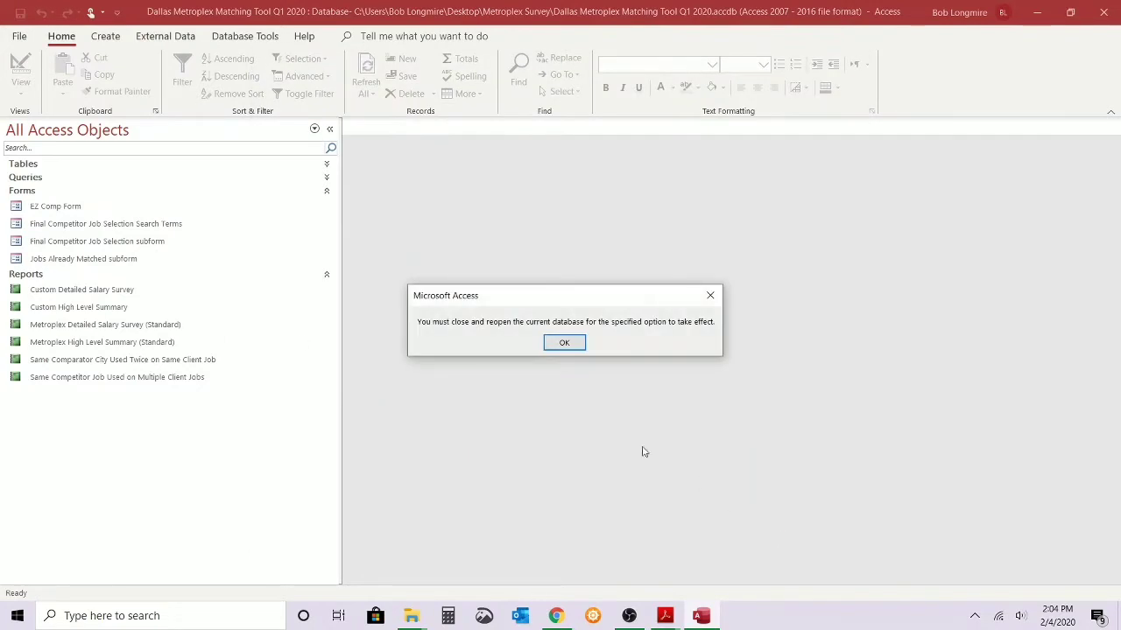
pyautogui.click(561, 344)
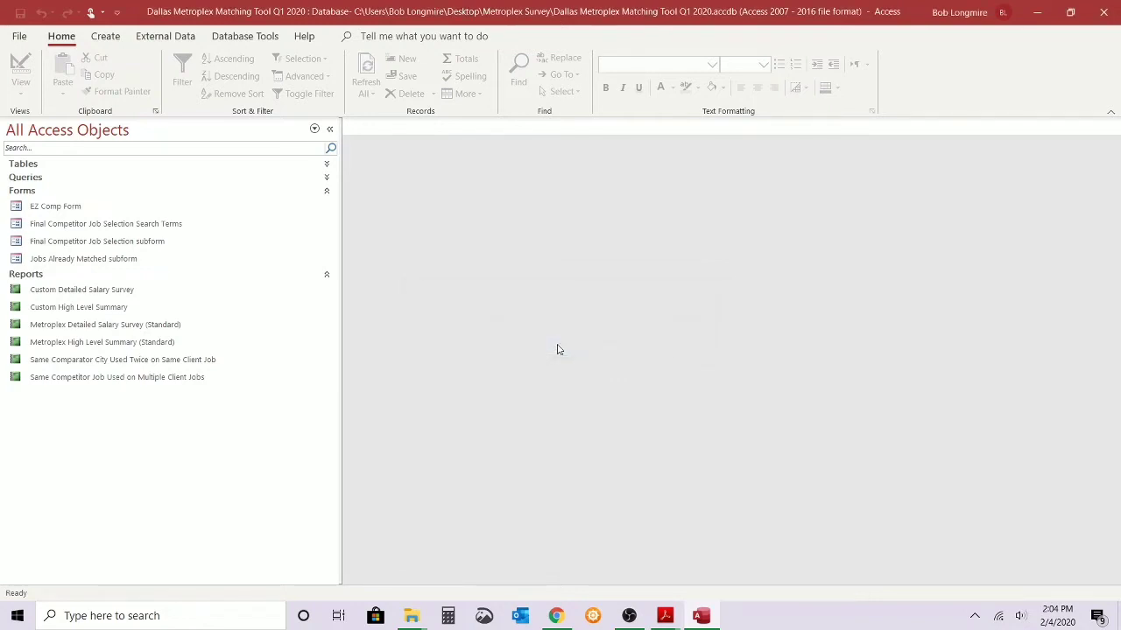
# Close and reopen the Dallas Metroplex Matching Tool Q1 2020 database, briefly moving the EZ Comp Form aside before maximizing it again.
pyautogui.click(1105, 12)
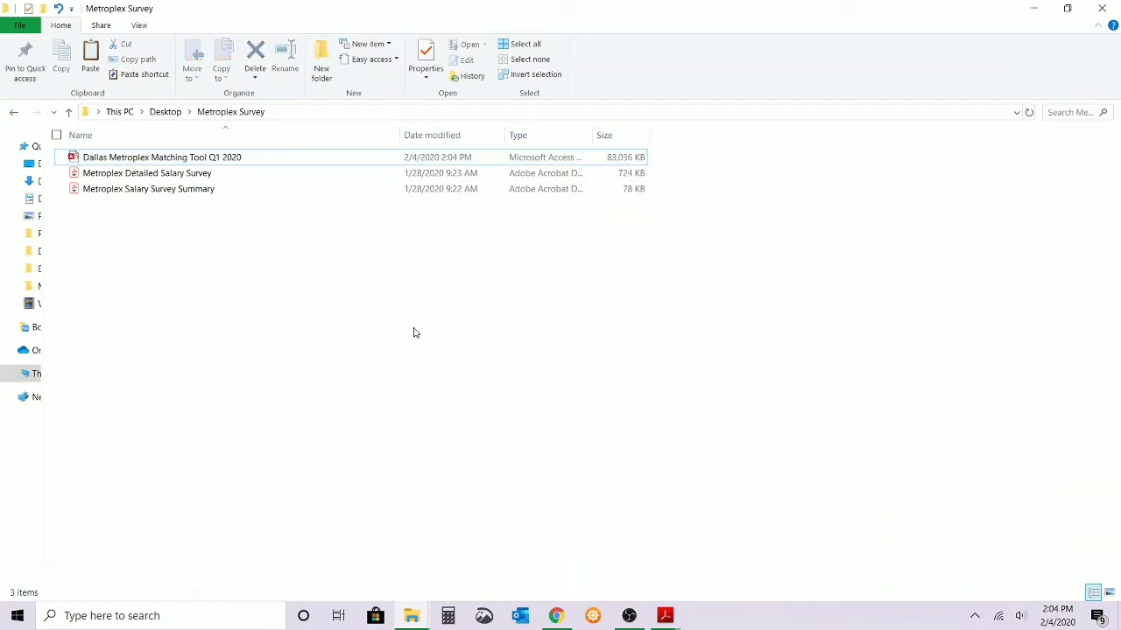
pyautogui.doubleClick(240, 165)
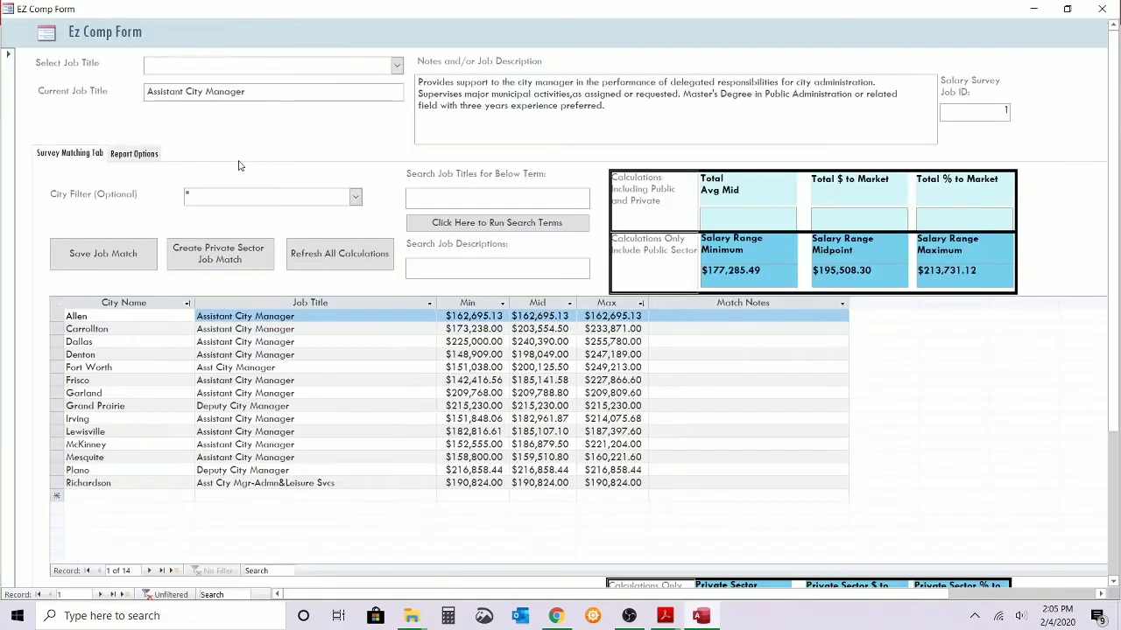
pyautogui.moveTo(198, 11); pyautogui.dragTo(306, 339)
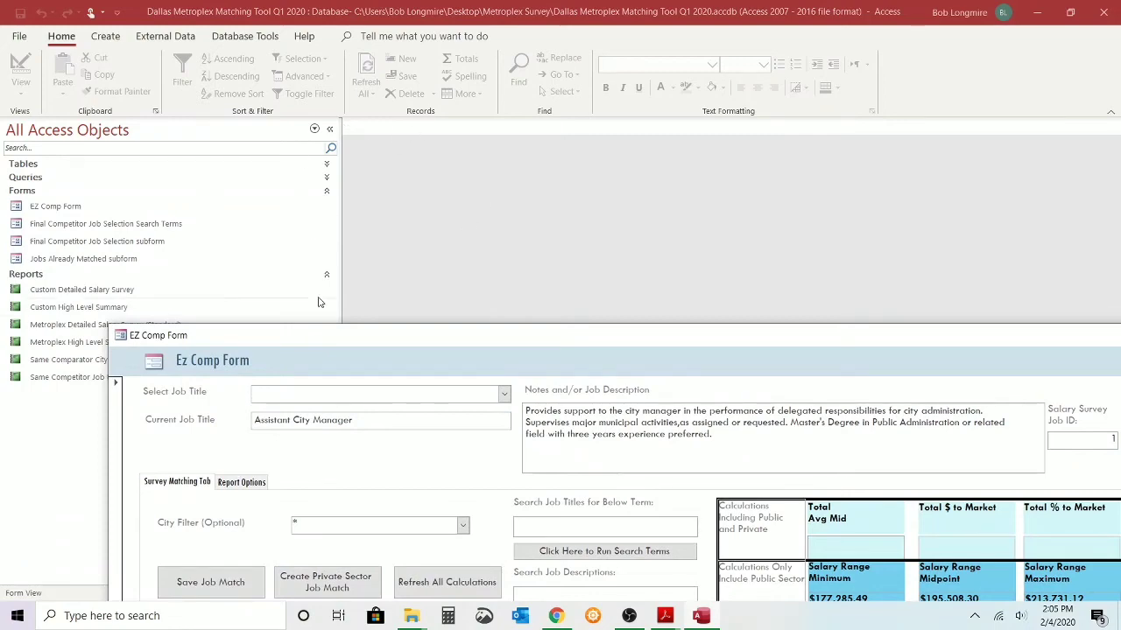
pyautogui.doubleClick(321, 334)
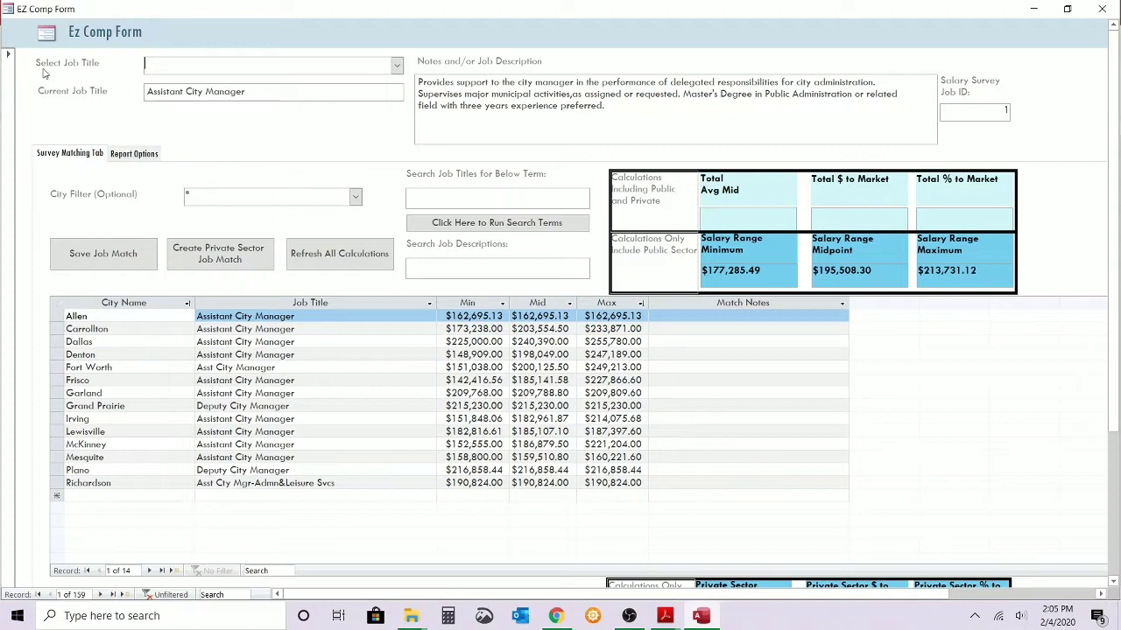
# Load the 911 Dispatch Shift Supervisor job in the form, and switch to the Accounting Supervisor job.
pyautogui.click(397, 65)
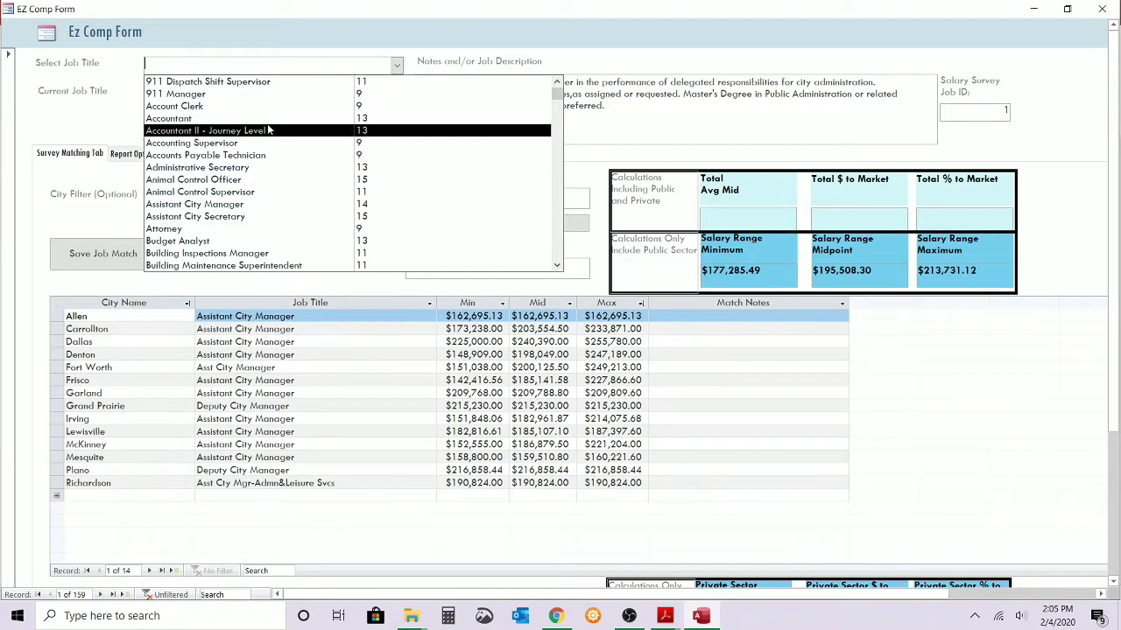
pyautogui.click(196, 83)
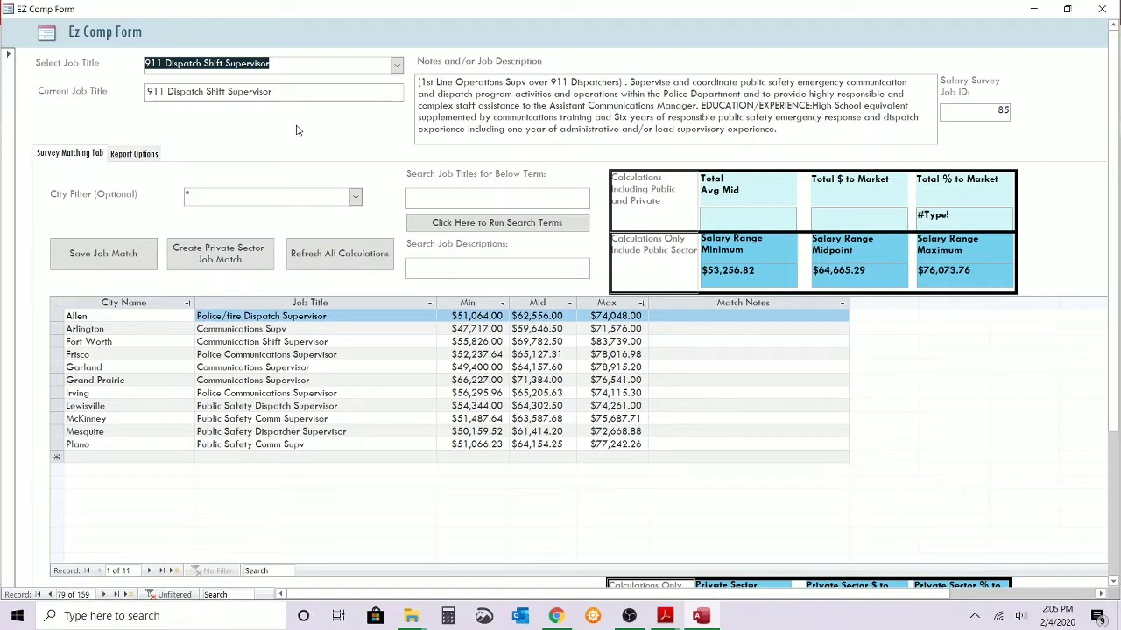
pyautogui.click(396, 65)
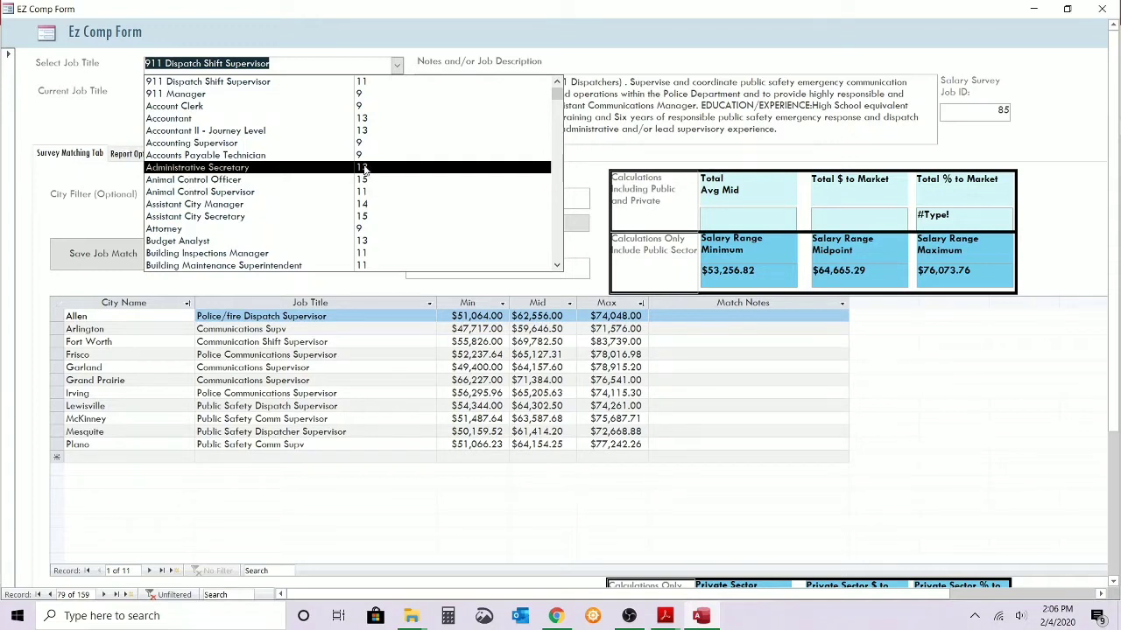
pyautogui.click(210, 143)
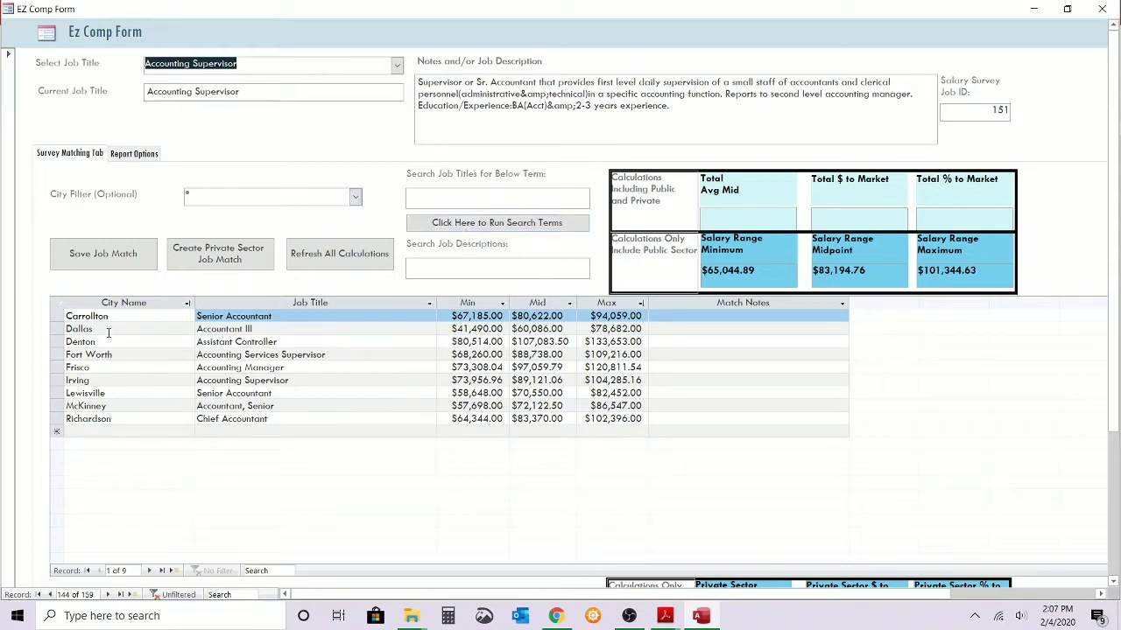
# Filter the cities to Allen and run a job title search for "acc".
pyautogui.click(354, 197)
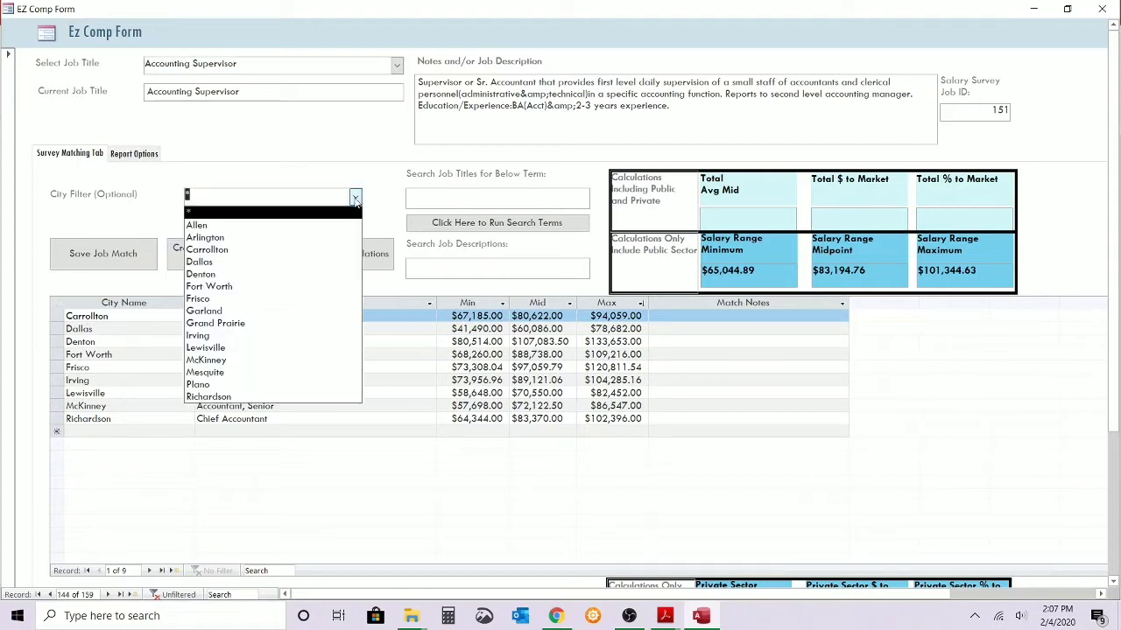
pyautogui.click(296, 226)
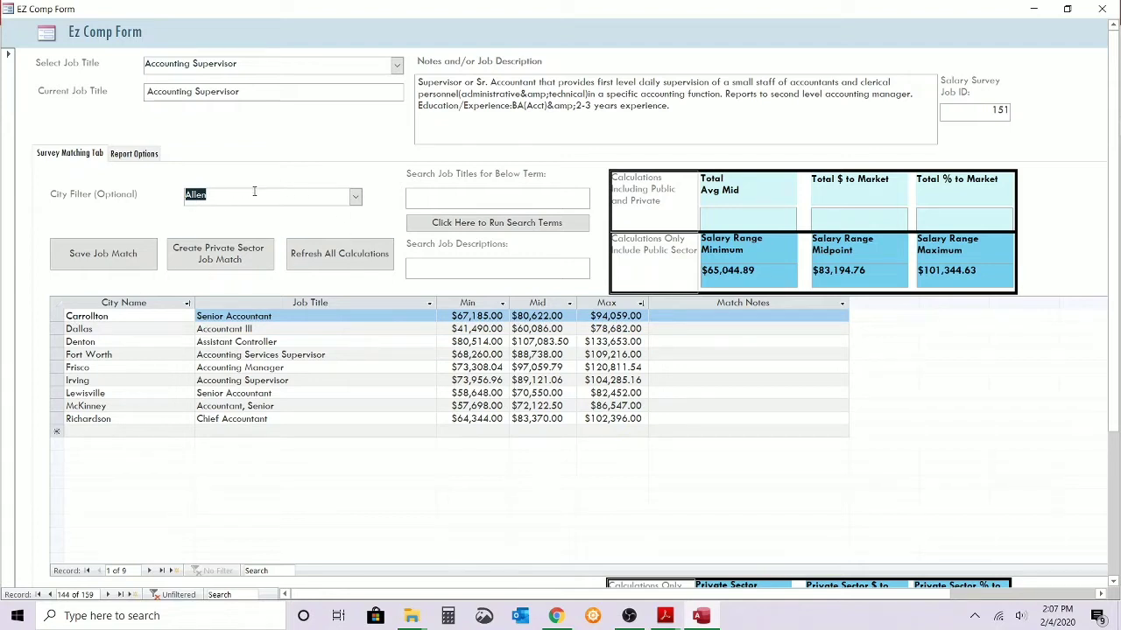
pyautogui.click(413, 199)
pyautogui.write('acc')
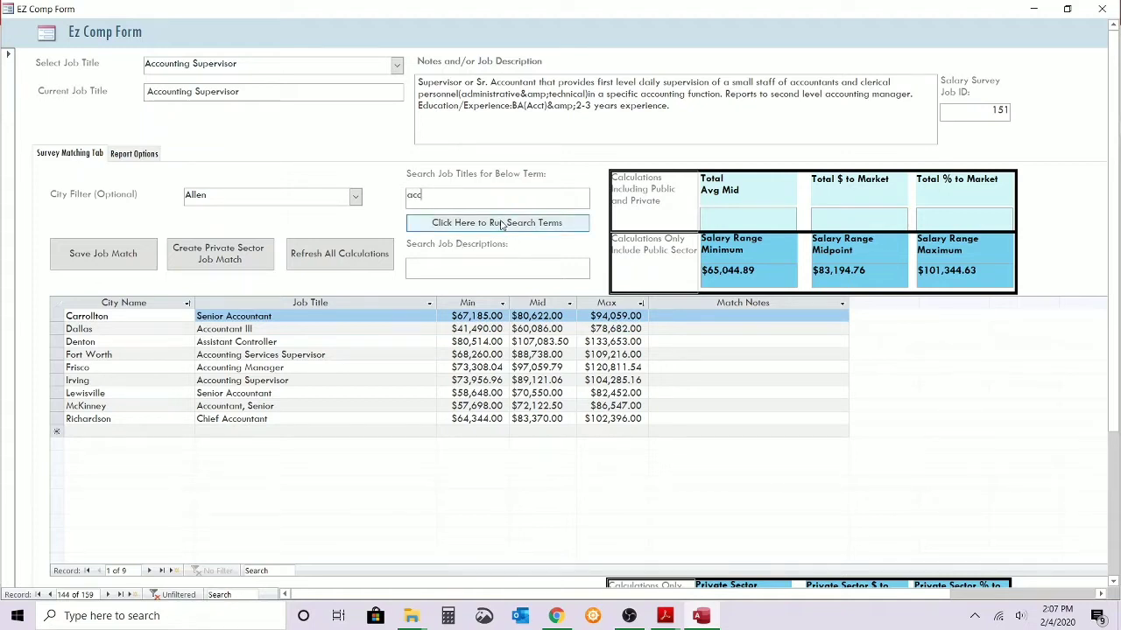
pyautogui.click(502, 224)
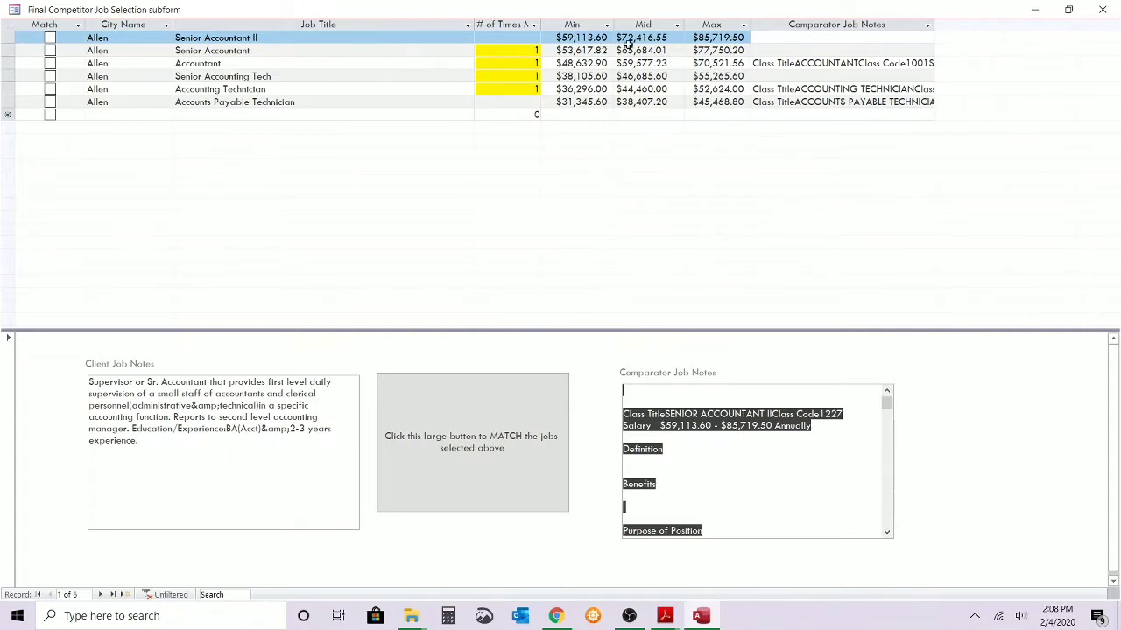
# Enlarge the comparator job notes for Allen's Senior Accountant II and read the purpose of the position and its key responsibilities.
pyautogui.click(701, 38)
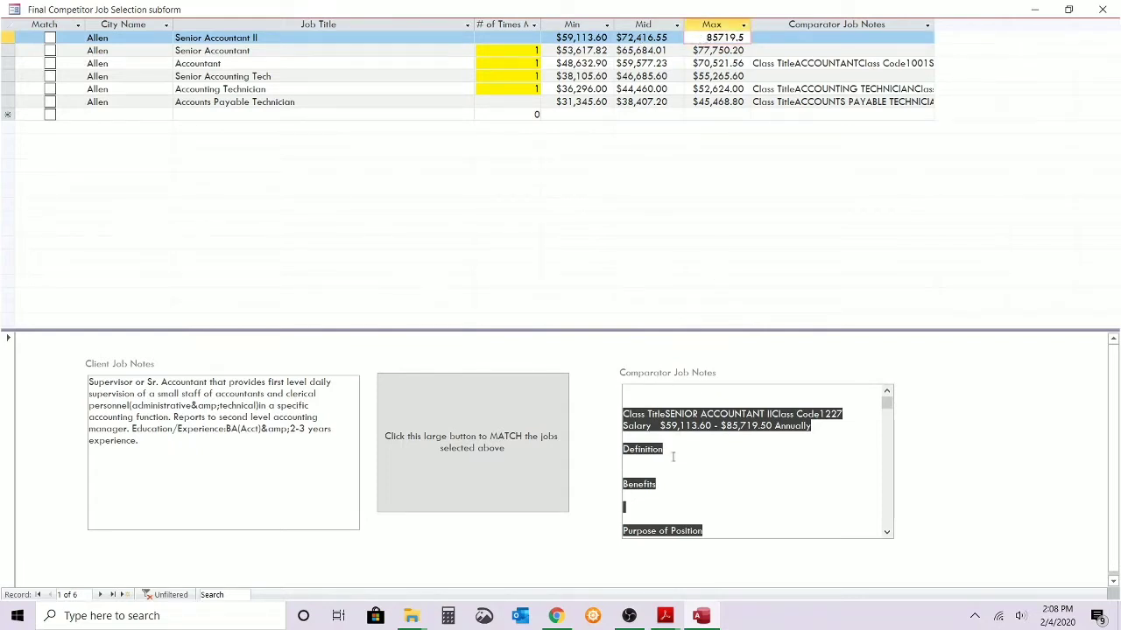
pyautogui.click(585, 378)
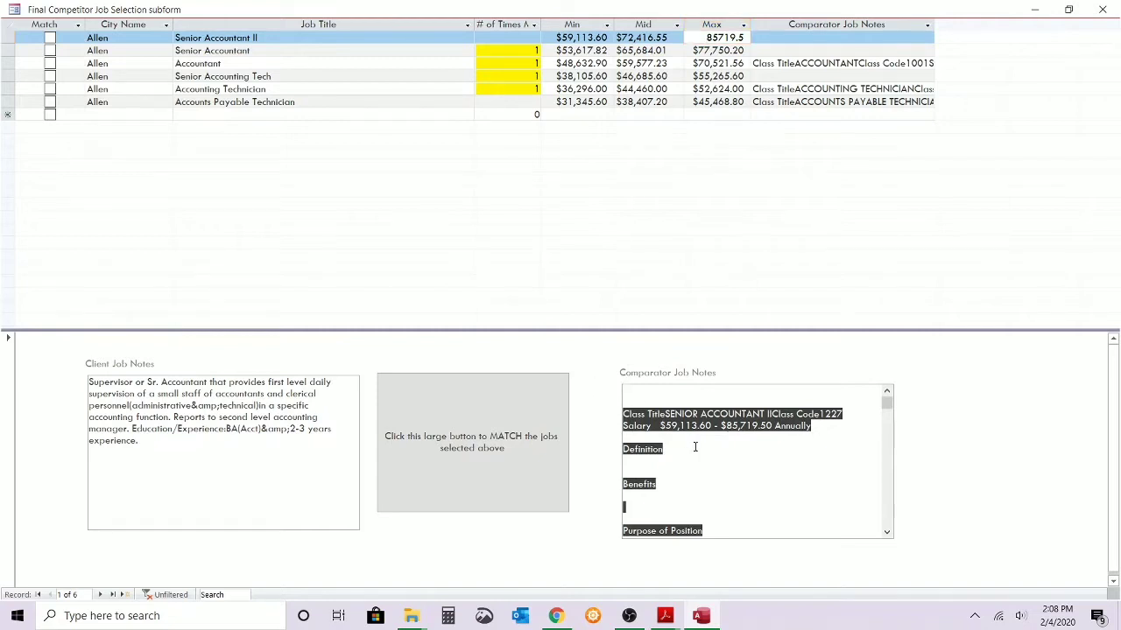
pyautogui.hotkey('shift', 'F2')
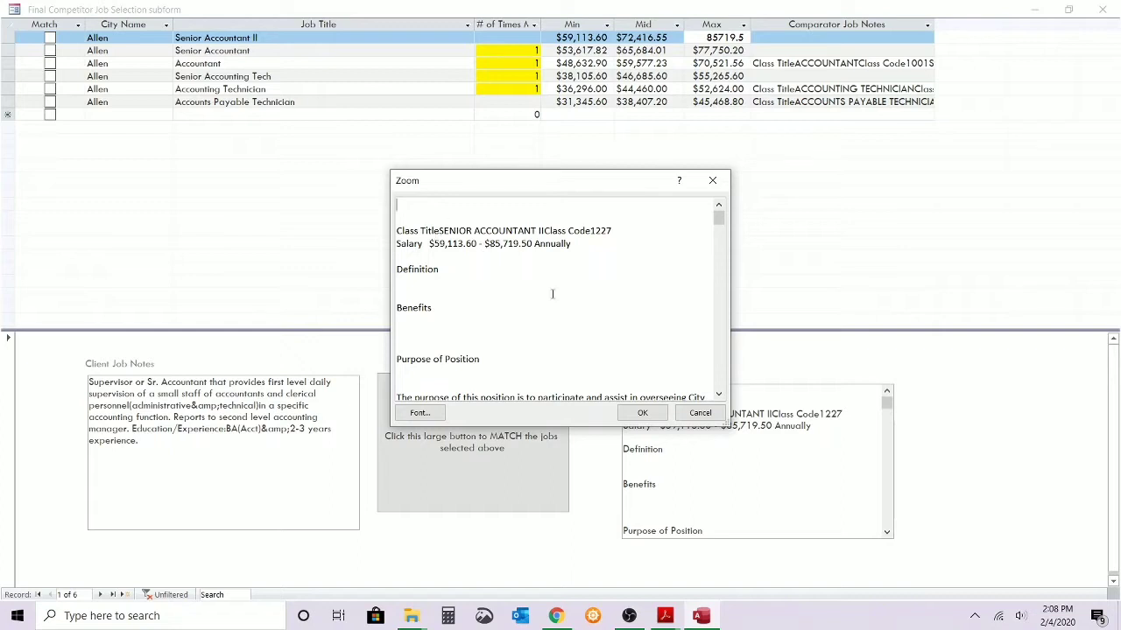
pyautogui.click(699, 413)
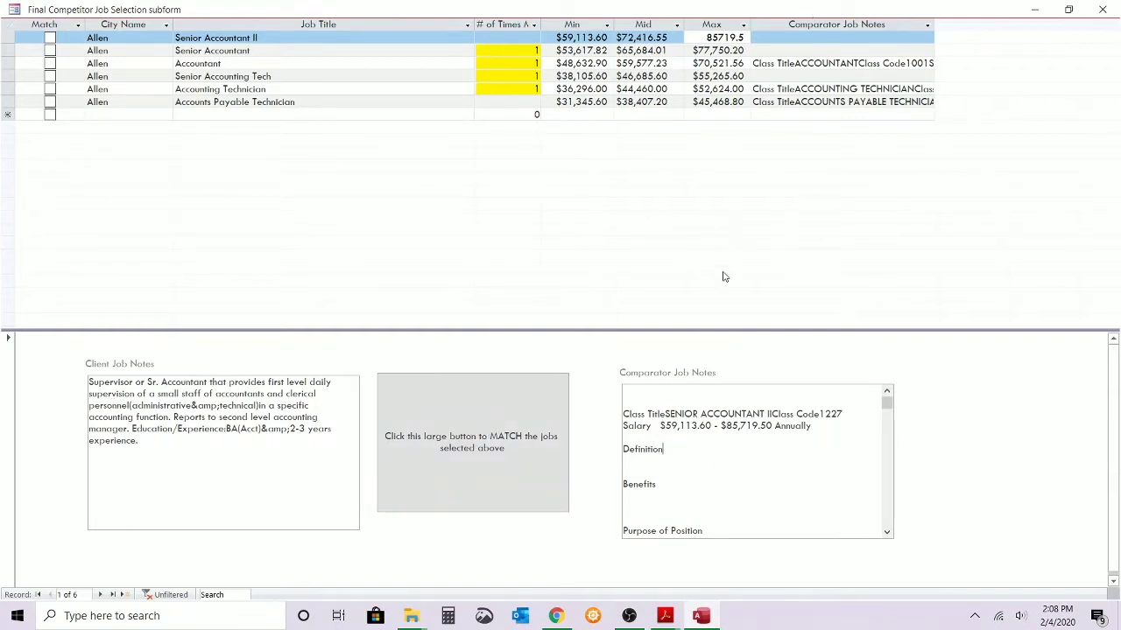
pyautogui.hotkey('shift', 'F2')
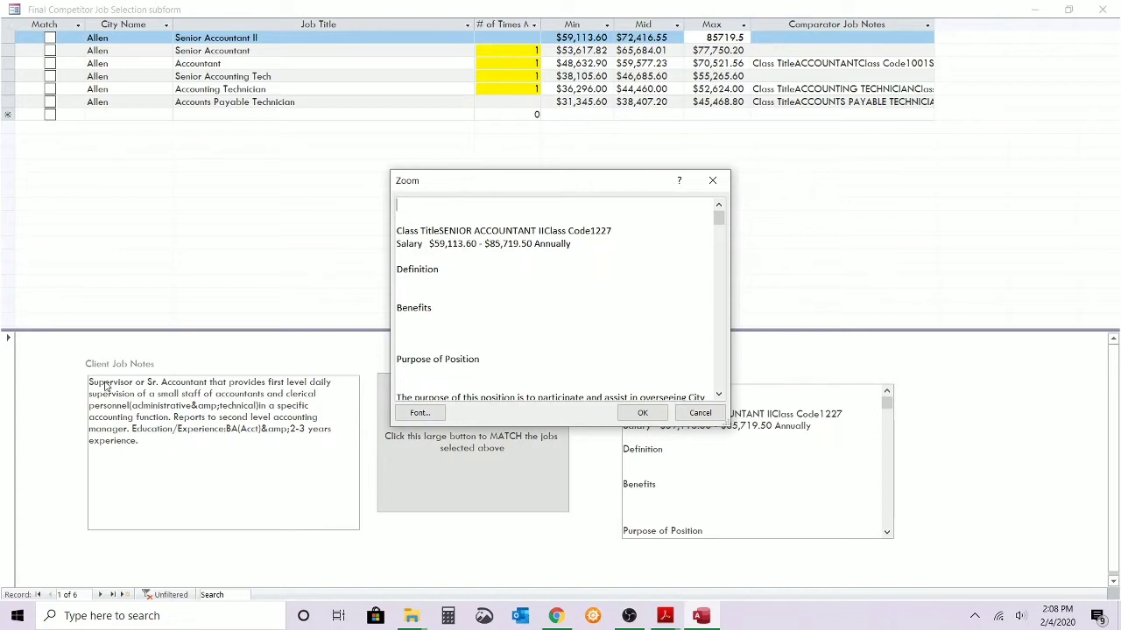
pyautogui.click(719, 395)
pyautogui.click(718, 395)
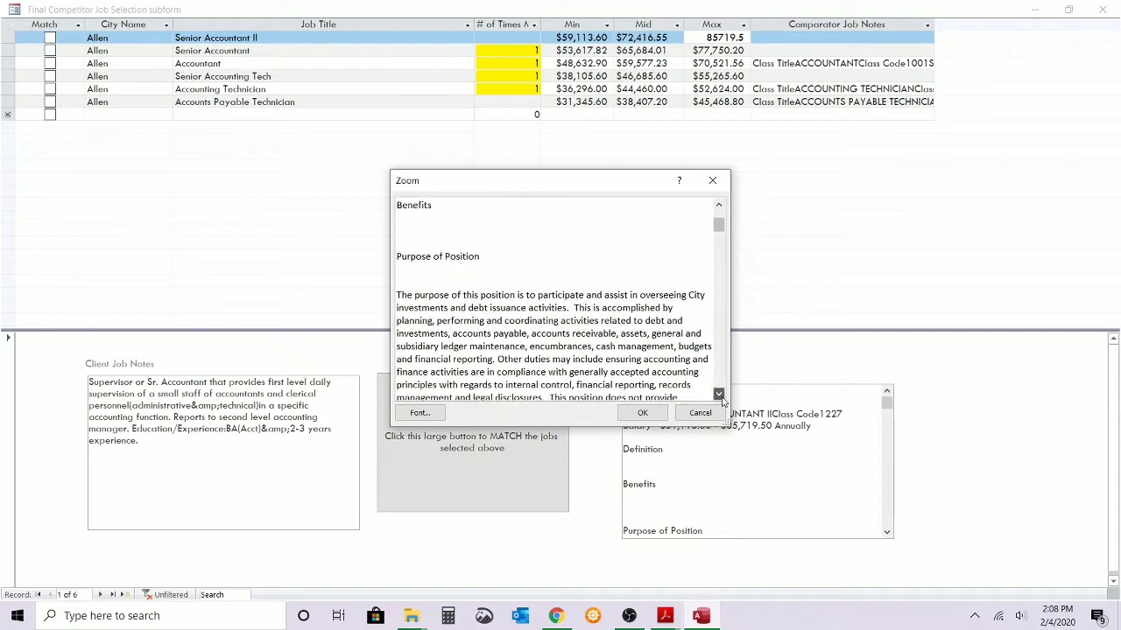
pyautogui.click(719, 395)
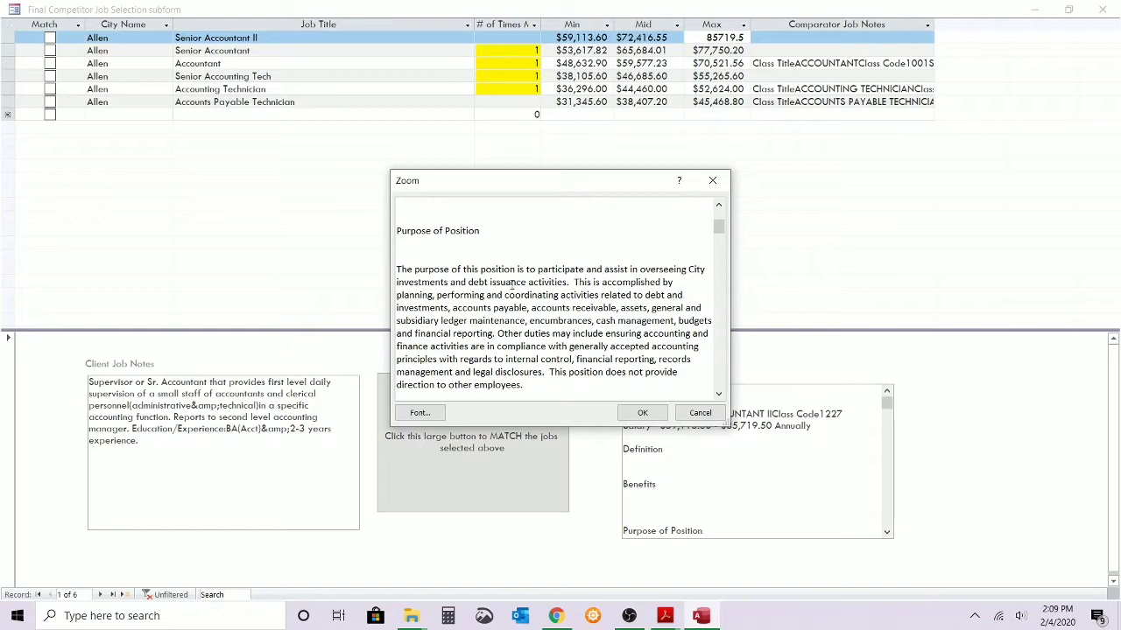
pyautogui.click(719, 395)
pyautogui.moveTo(719, 395); pyautogui.dragTo(719, 395)
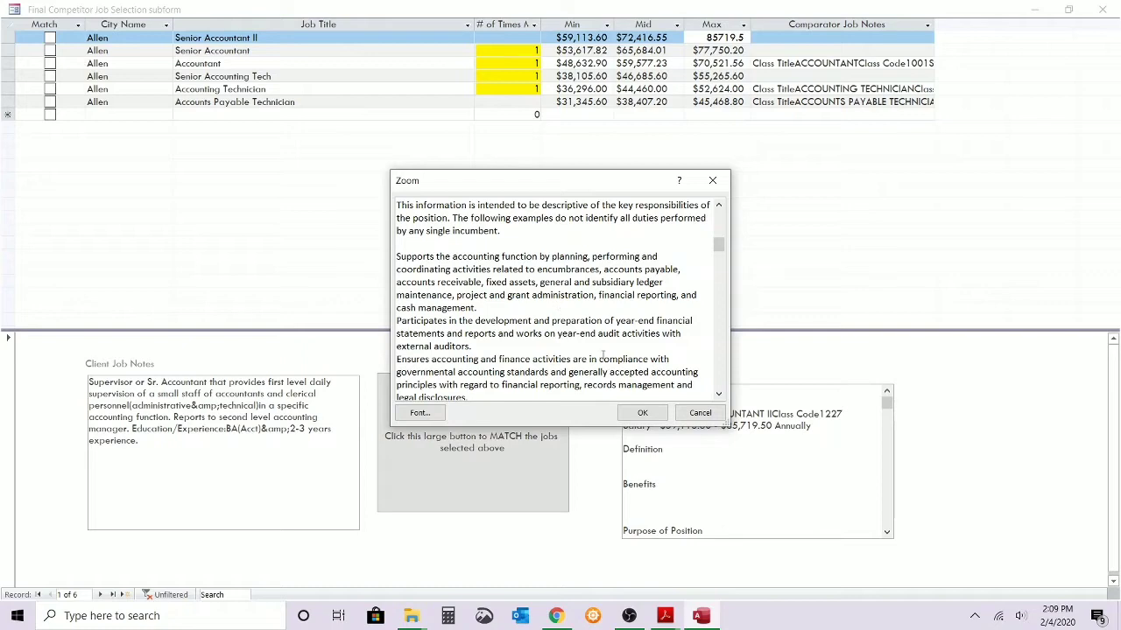
pyautogui.click(643, 411)
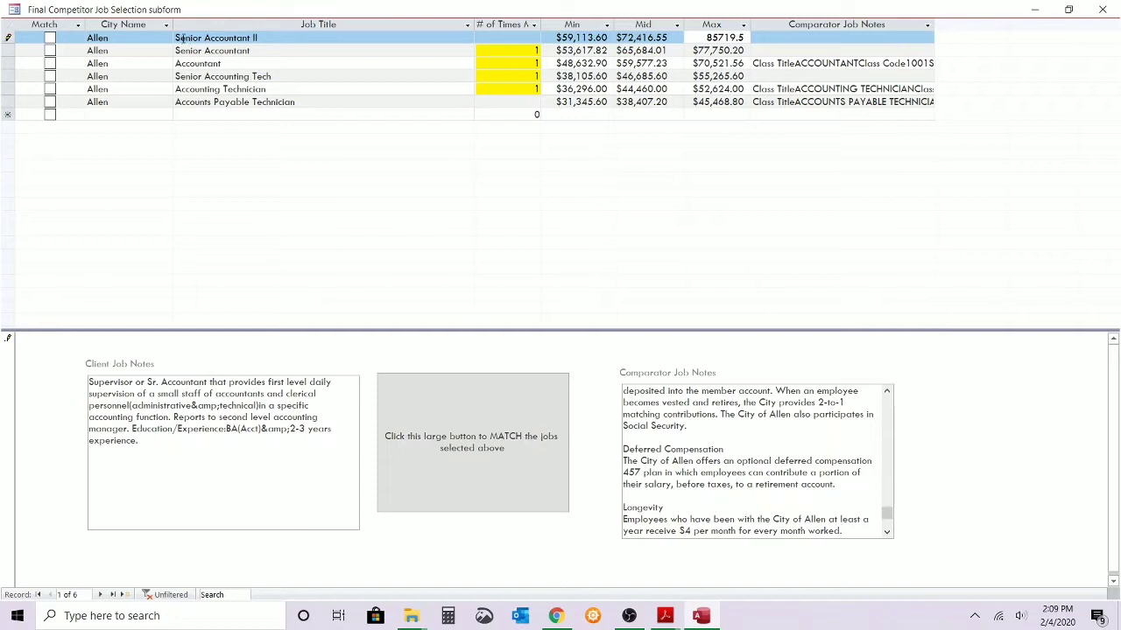
# Match Allen's Senior Accountant II to the Accounting Supervisor job and refresh all calculations.
pyautogui.click(63, 41)
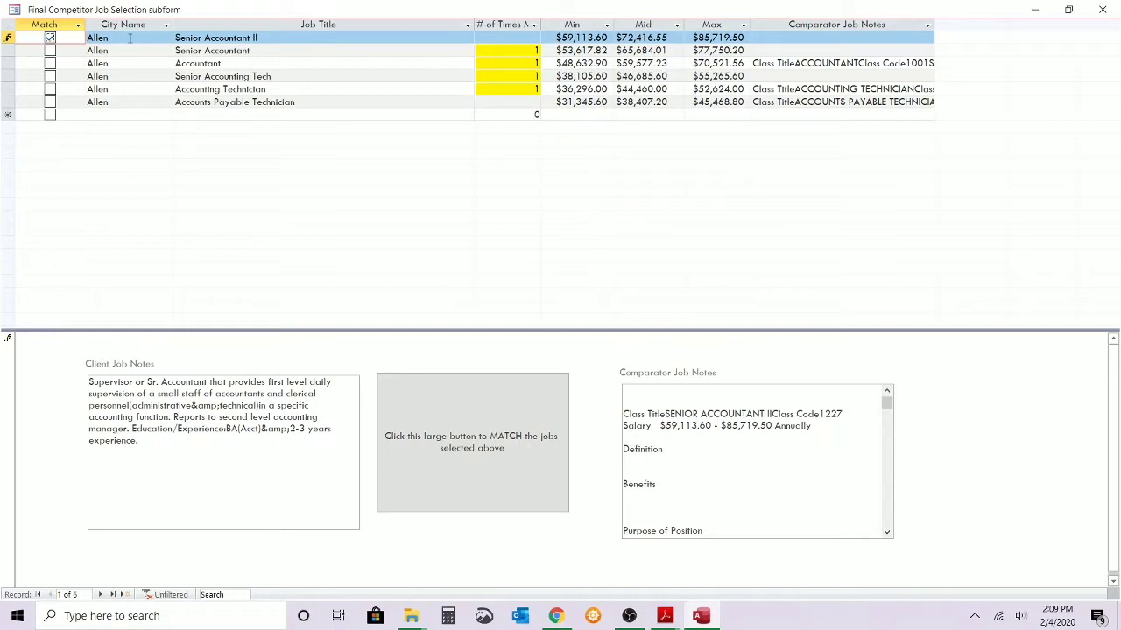
pyautogui.click(464, 447)
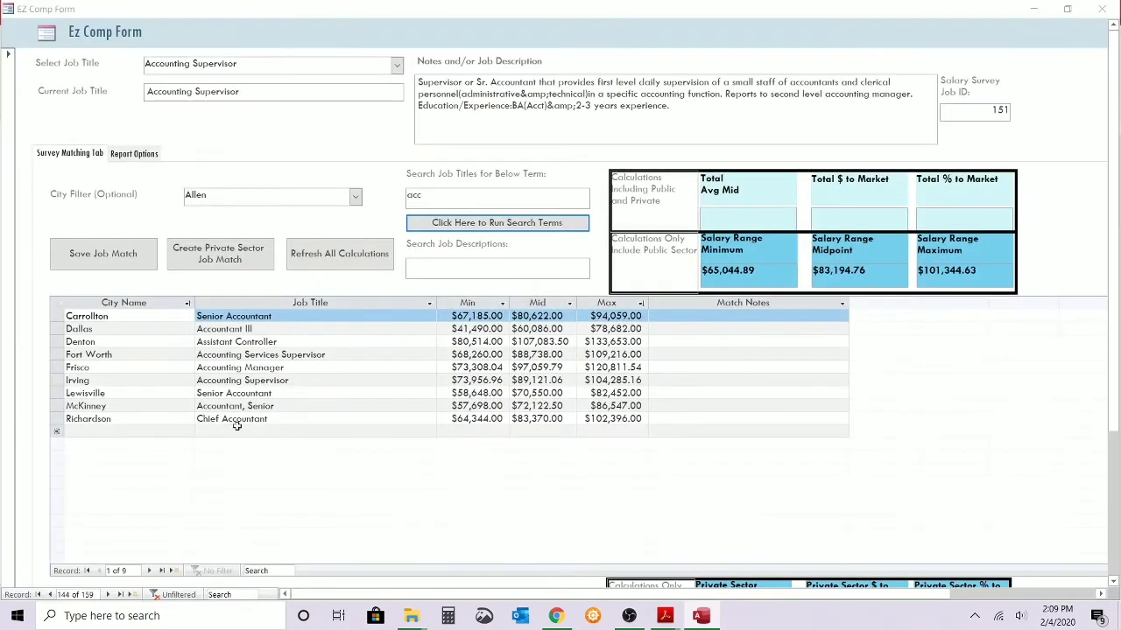
pyautogui.click(324, 265)
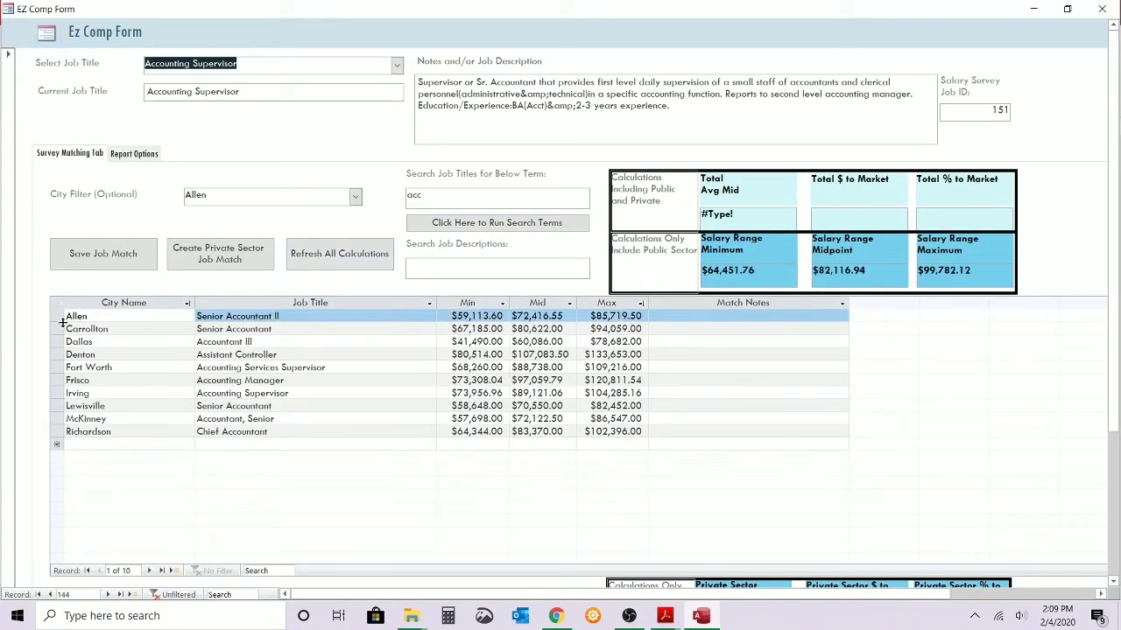
# Switch to Metroplex Salary Survey Summary.pdf in Adobe Acrobat Reader and examine the average market and actual salaries of the benchmark titles.
pyautogui.click(58, 317)
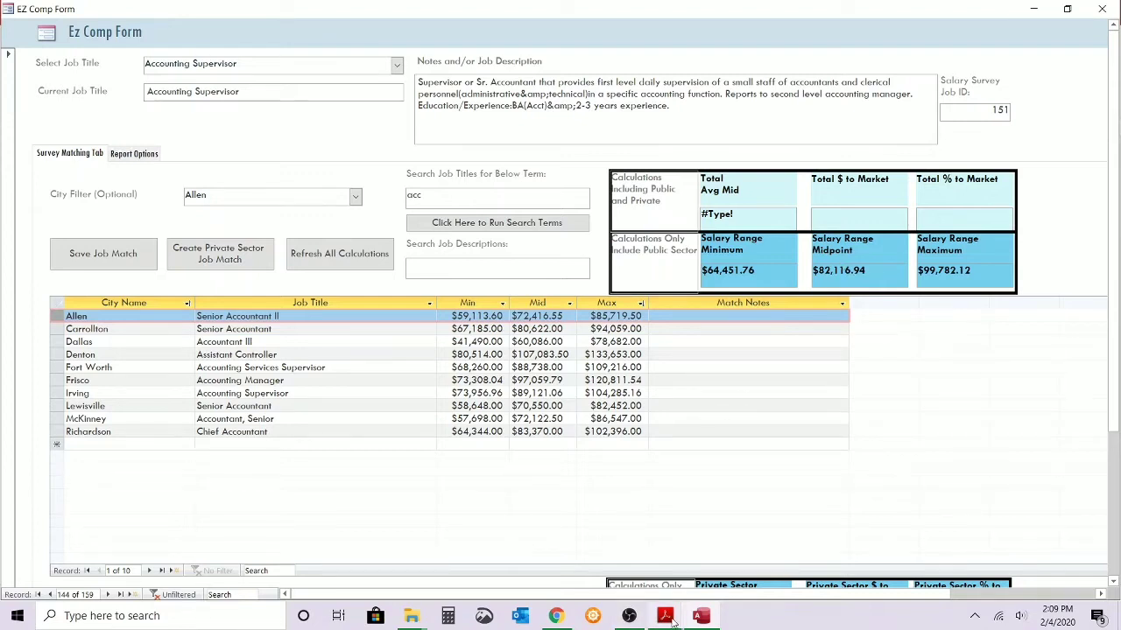
pyautogui.moveTo(668, 618)
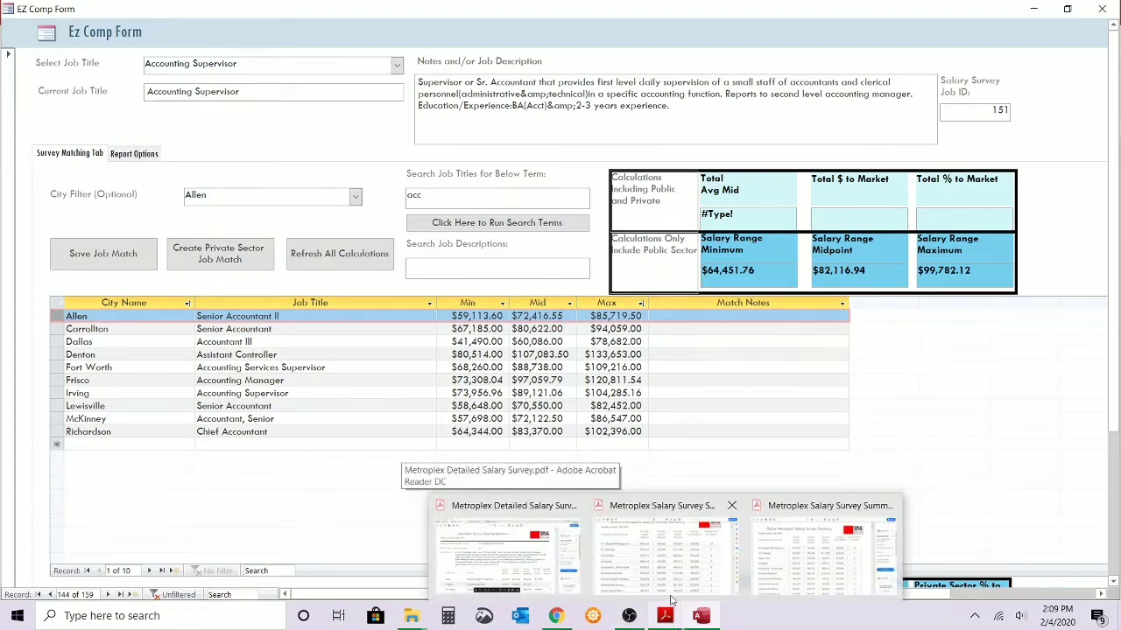
pyautogui.moveTo(680, 559)
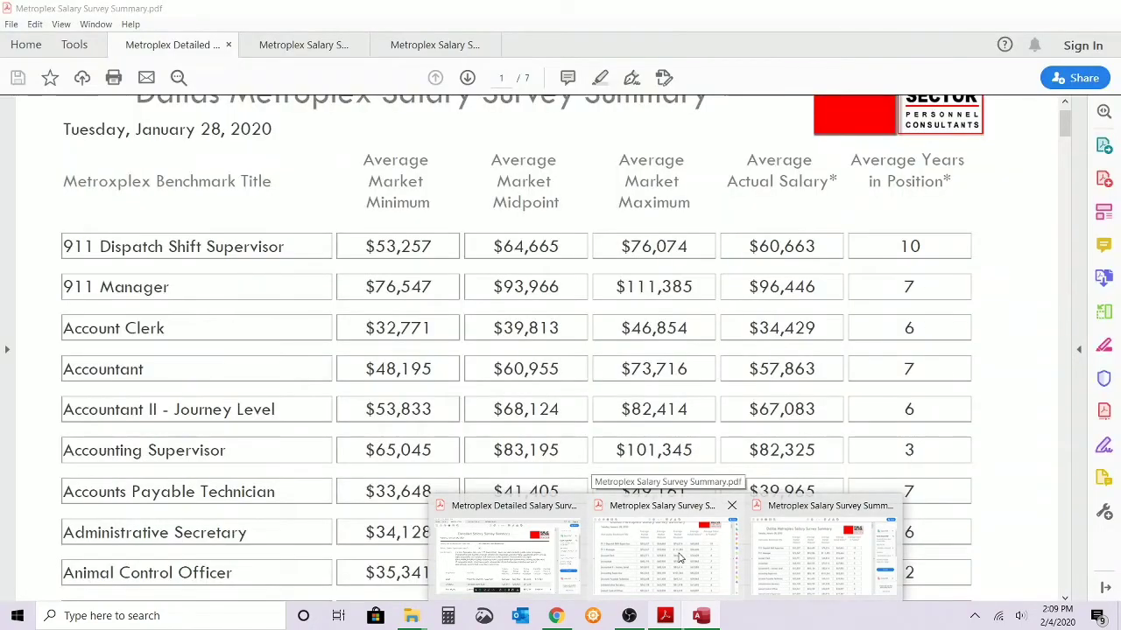
pyautogui.click(679, 559)
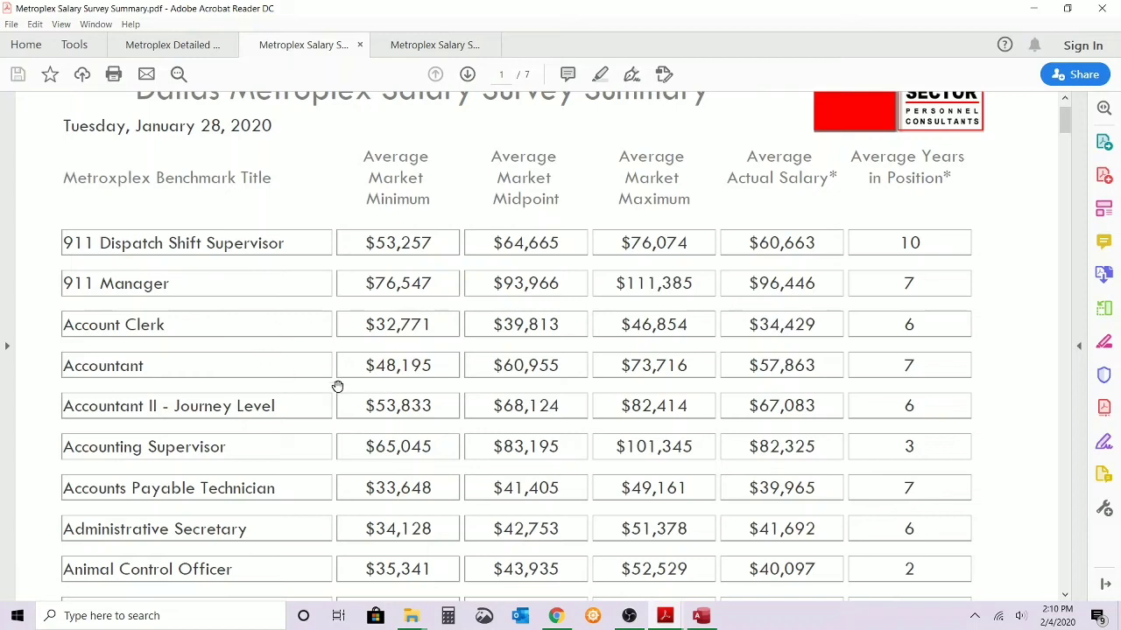
pyautogui.scroll(-1, 324, 367)
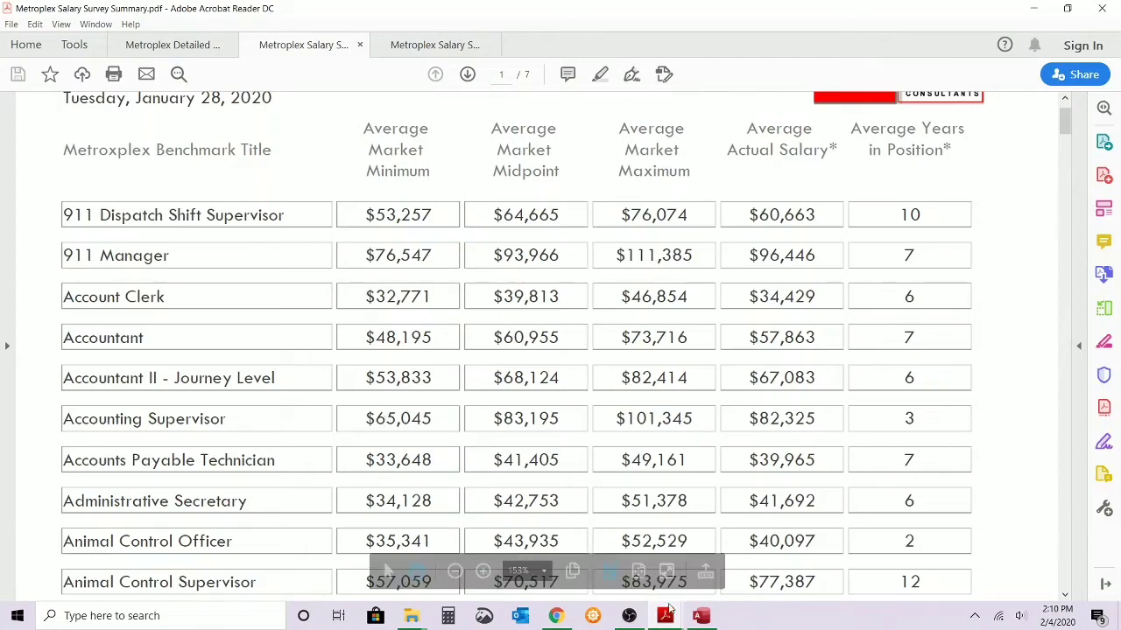
# Return to the Ez Comp Form in Access, filter the cities to Arlington and run a job title search for "acc".
pyautogui.click(700, 616)
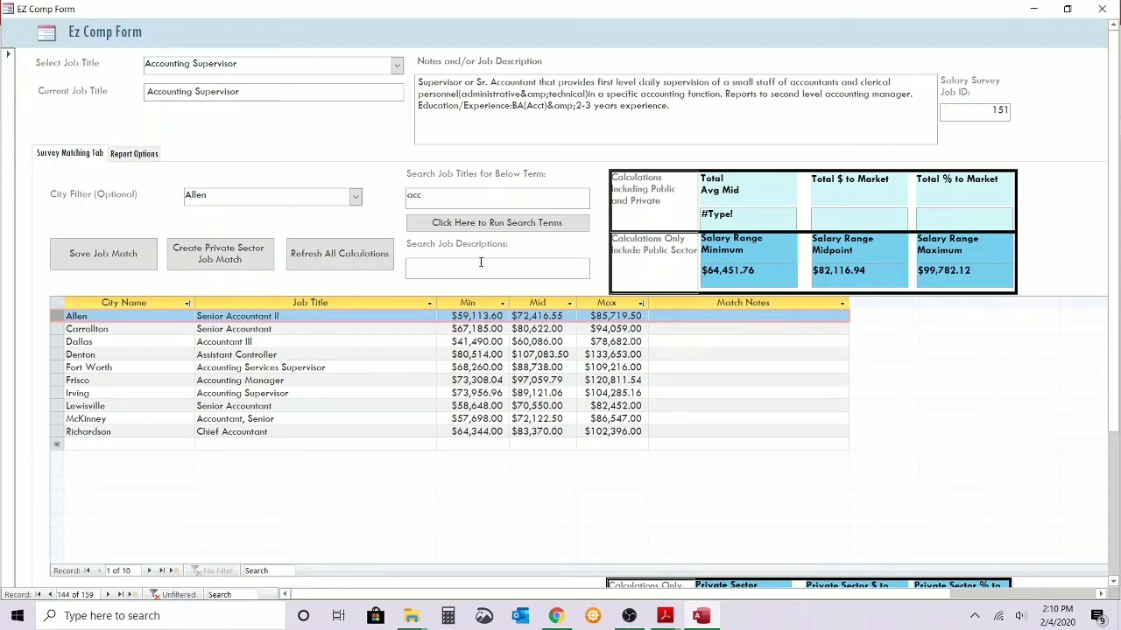
pyautogui.click(355, 196)
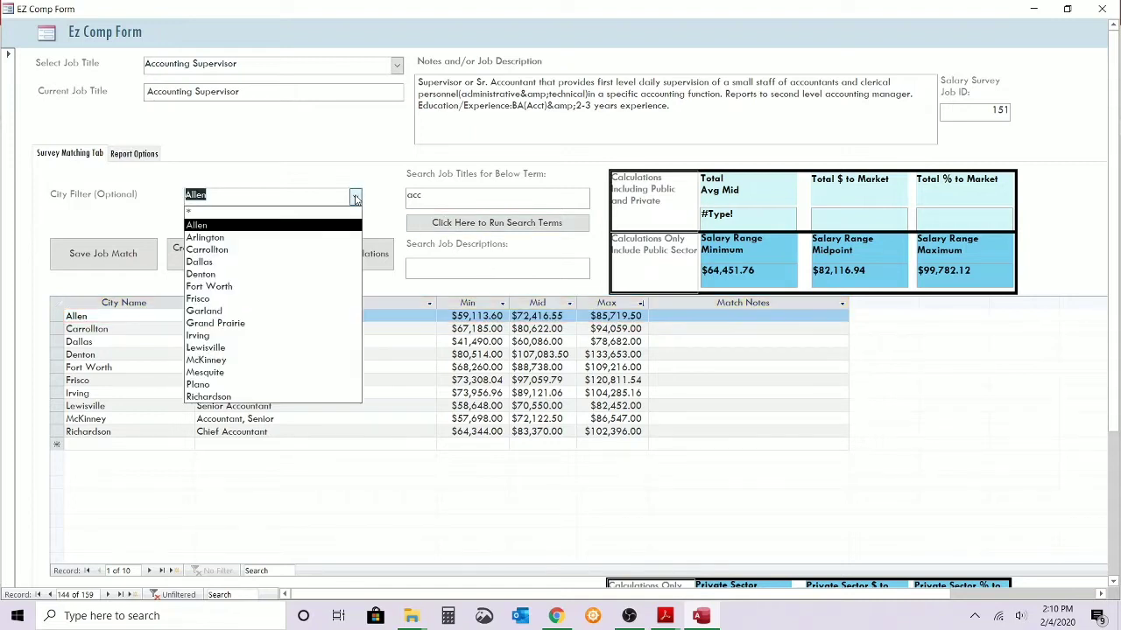
pyautogui.click(305, 238)
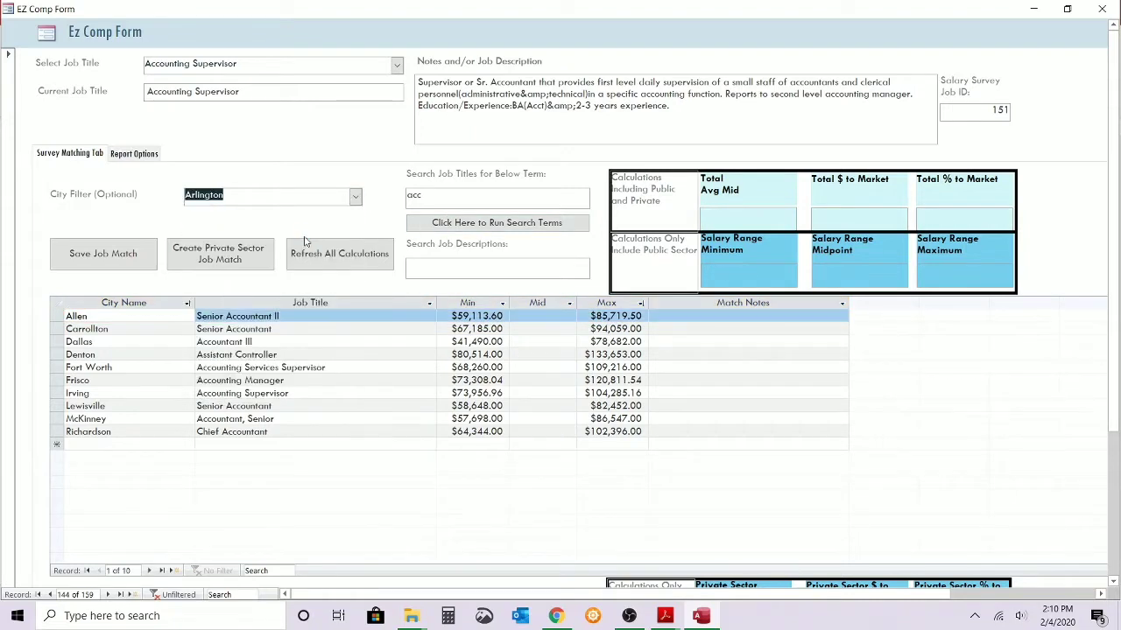
pyautogui.click(458, 200)
pyautogui.press('BackSpace')
pyautogui.press('BackSpace')
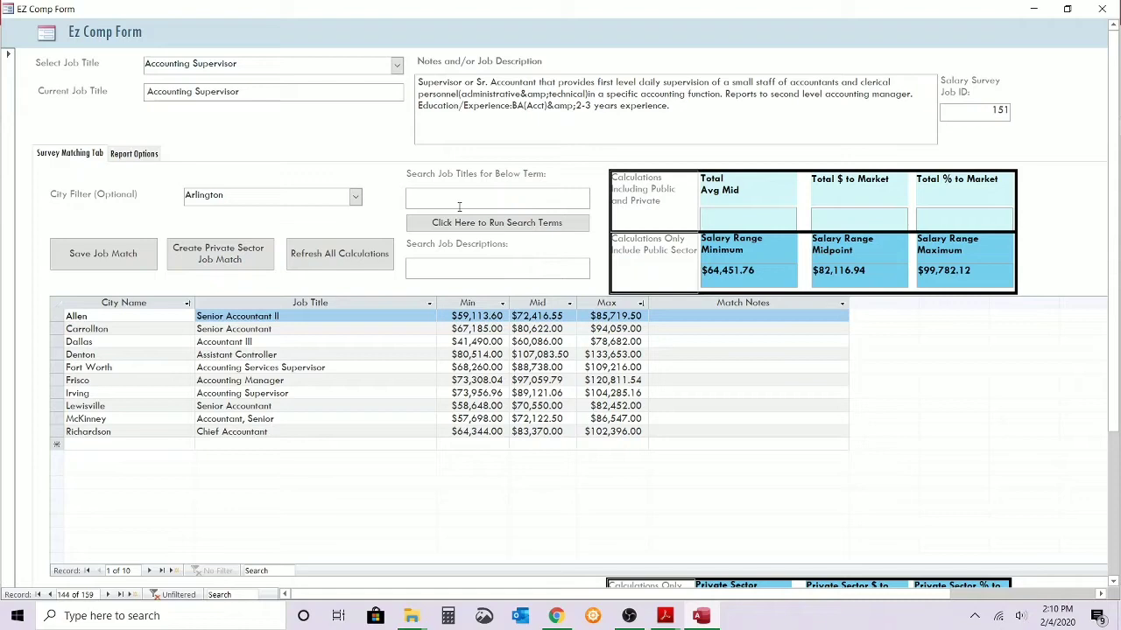
pyautogui.write('acc')
pyautogui.press('Tab')
pyautogui.press('Return')
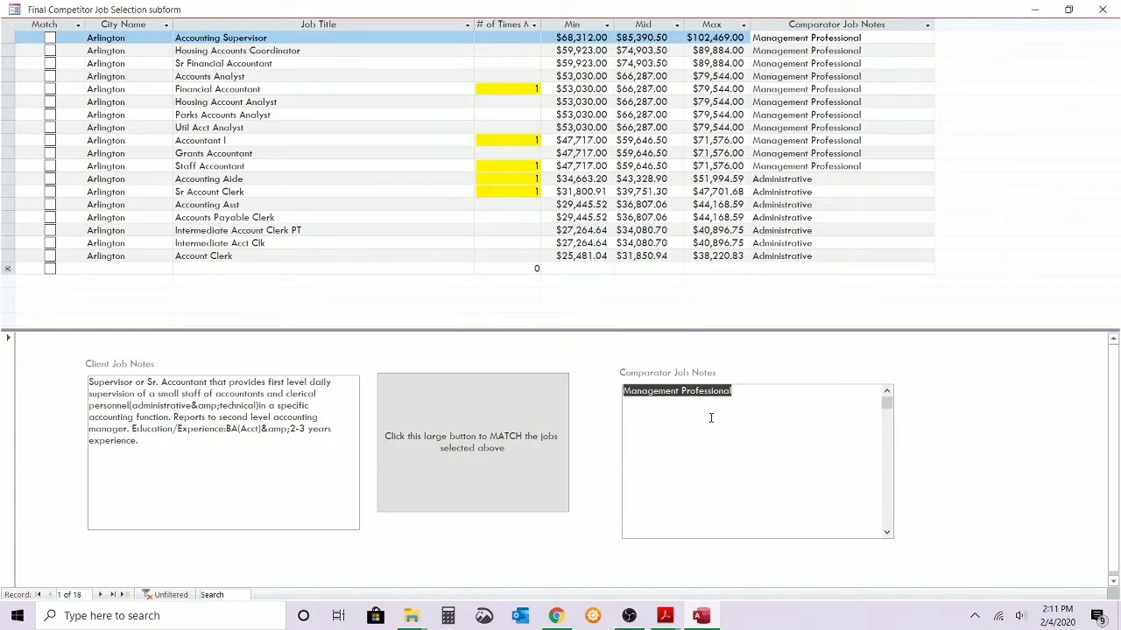
# Enlarge the comparator notes of Arlington's Accounting Supervisor, then match that job to the survey's Accounting Supervisor and save the job match.
pyautogui.hotkey('shift', 'F2')
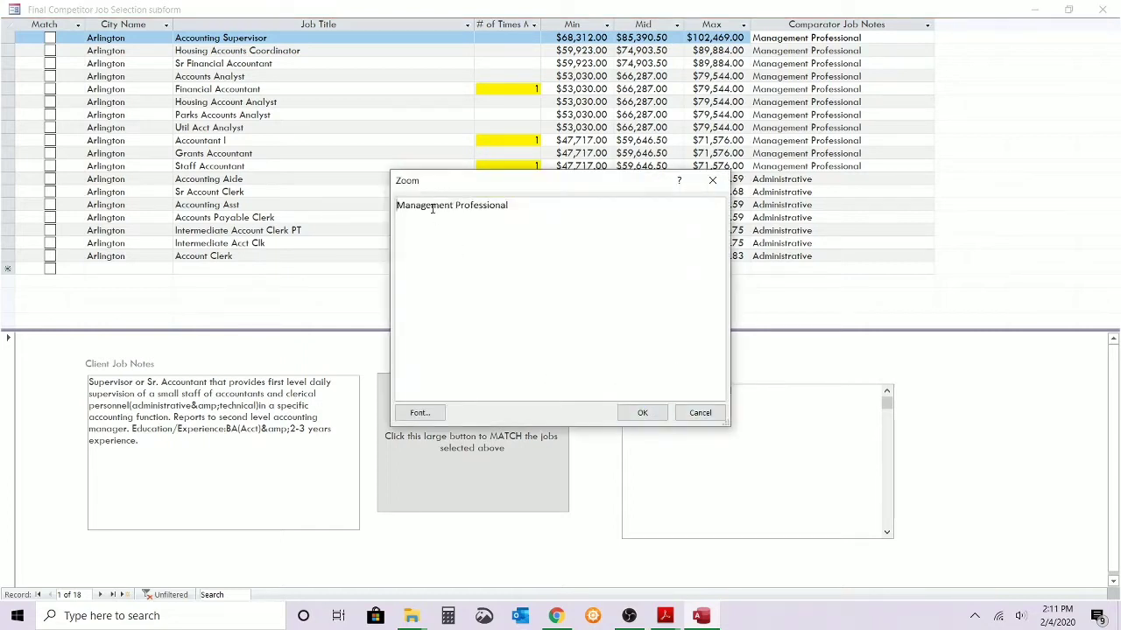
pyautogui.click(642, 412)
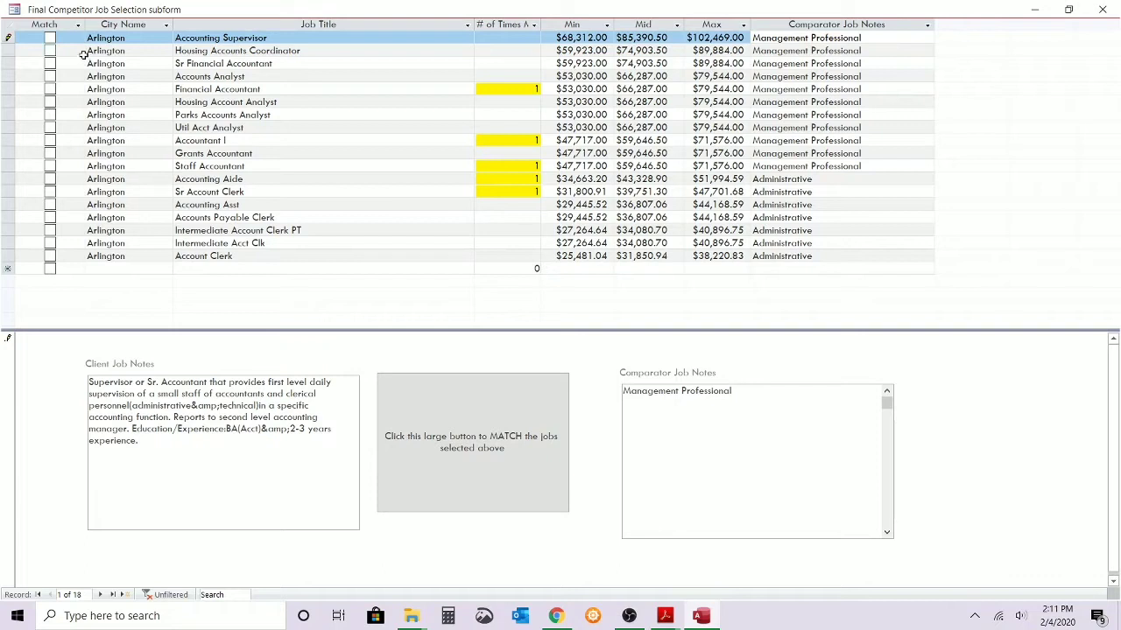
pyautogui.click(50, 38)
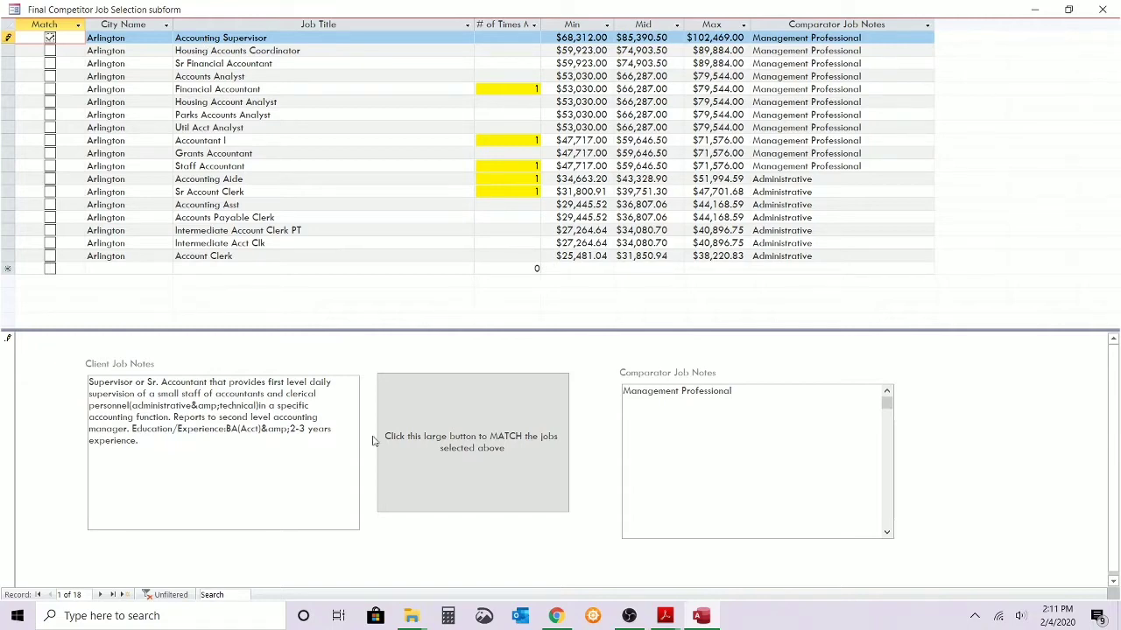
pyautogui.click(426, 440)
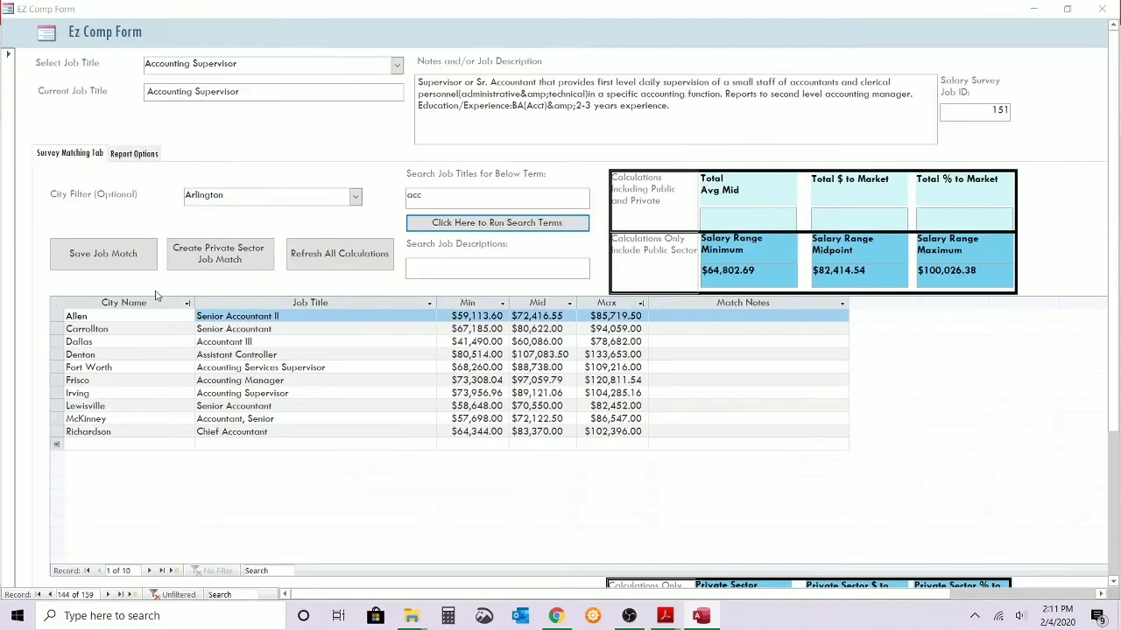
pyautogui.click(125, 263)
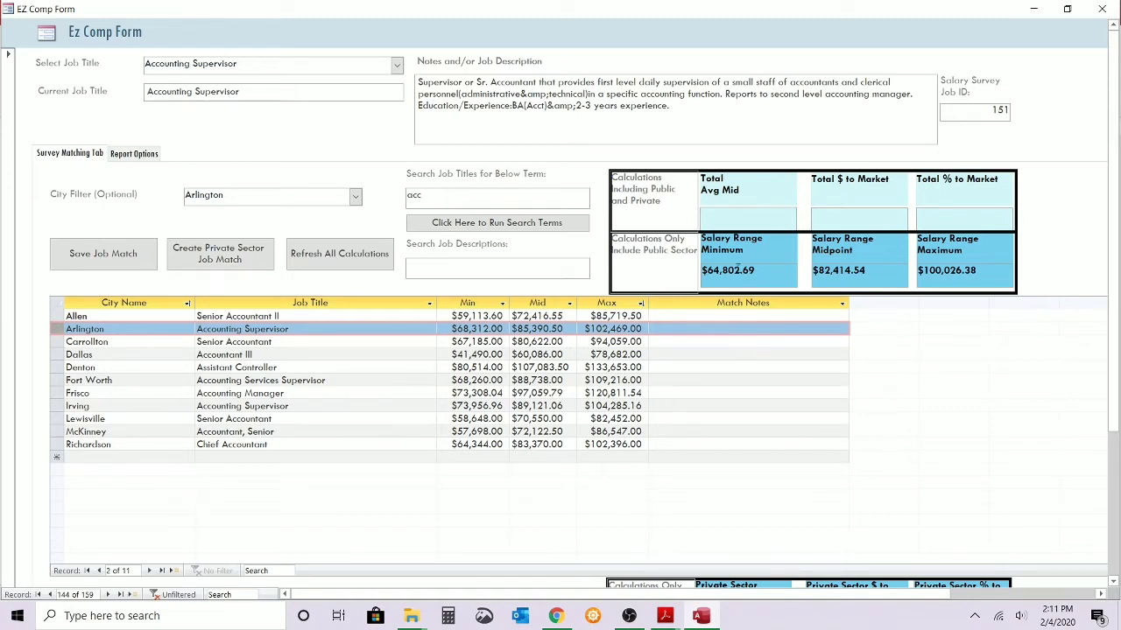
# Compare the matched Allen Senior Accountant II and Arlington Accounting Supervisor records in the match list.
pyautogui.click(55, 315)
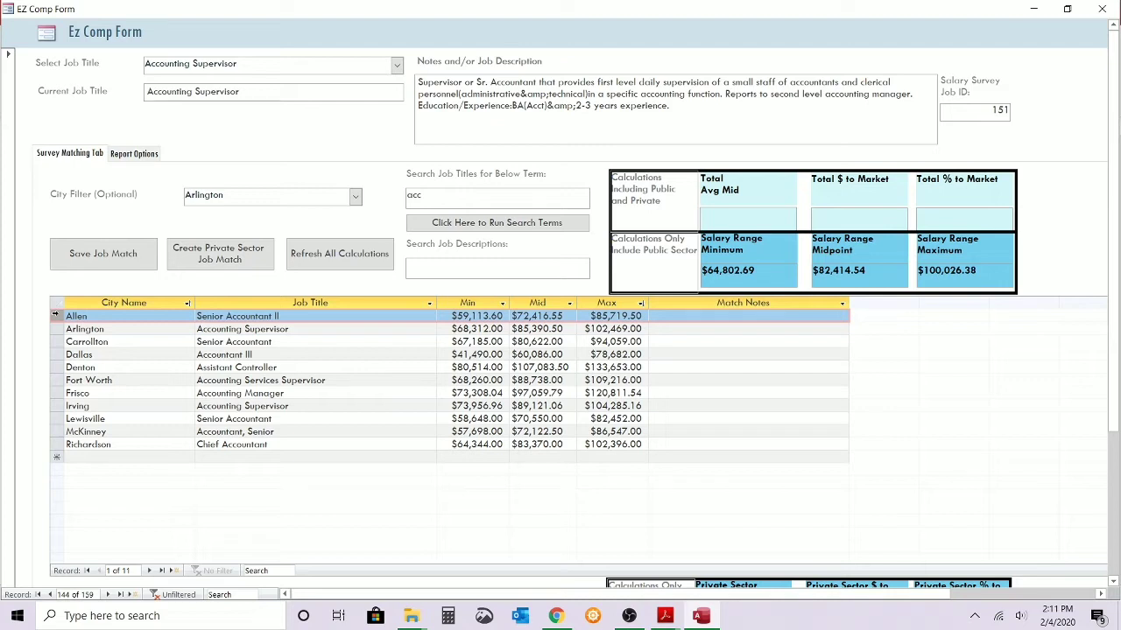
pyautogui.click(73, 329)
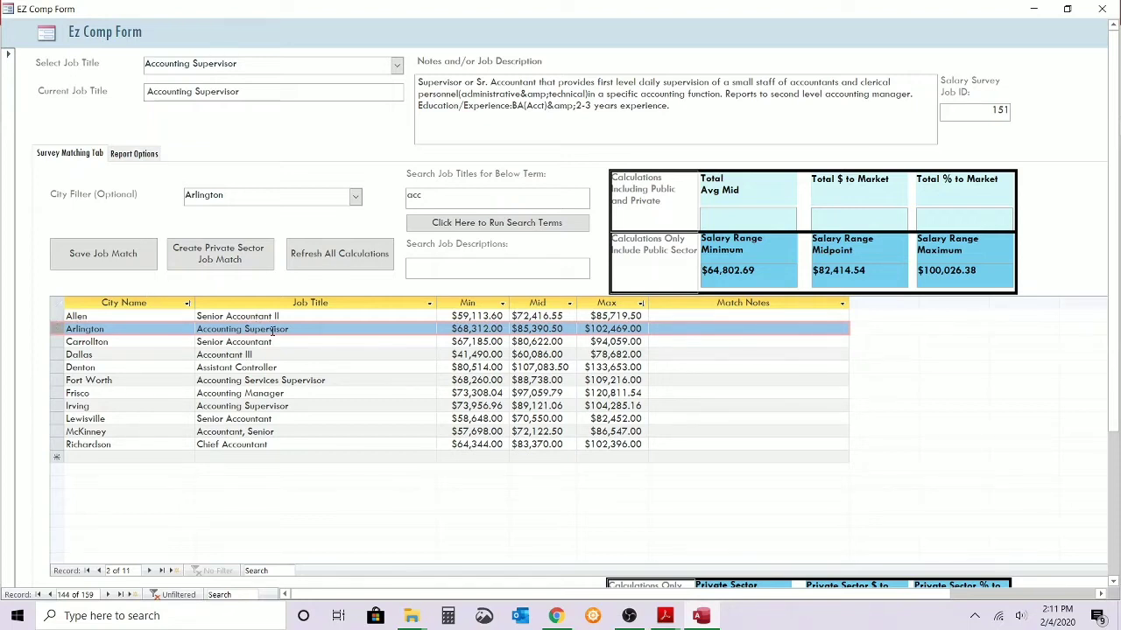
pyautogui.click(57, 316)
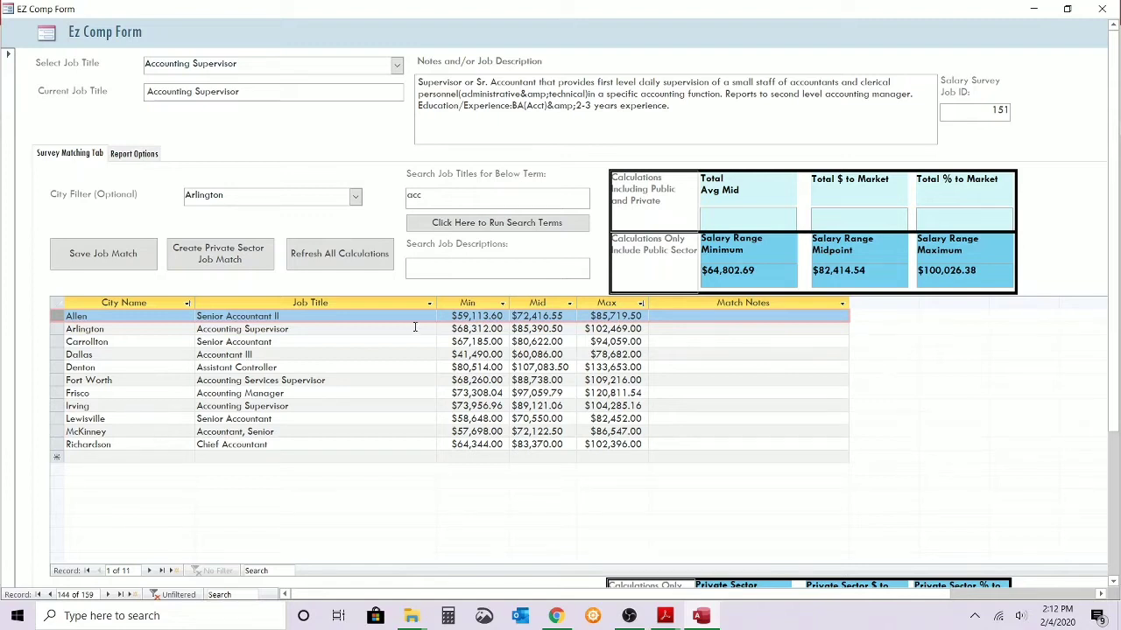
# Clear the job title search term and set the city filter to Plano.
pyautogui.moveTo(457, 195); pyautogui.dragTo(388, 189)
pyautogui.press('BackSpace')
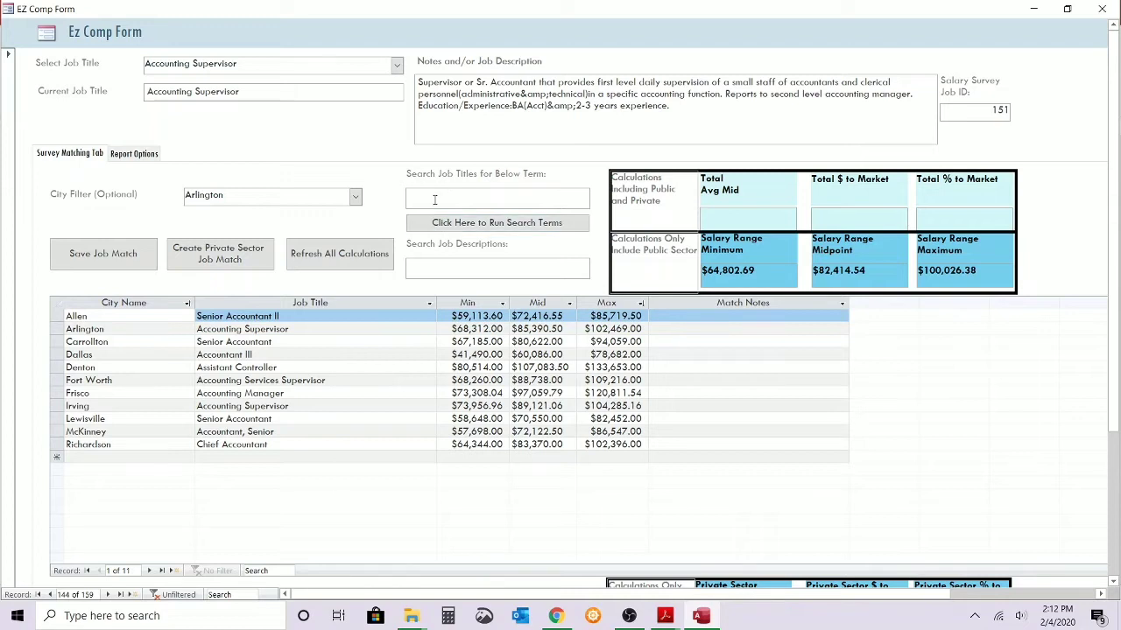
pyautogui.click(355, 196)
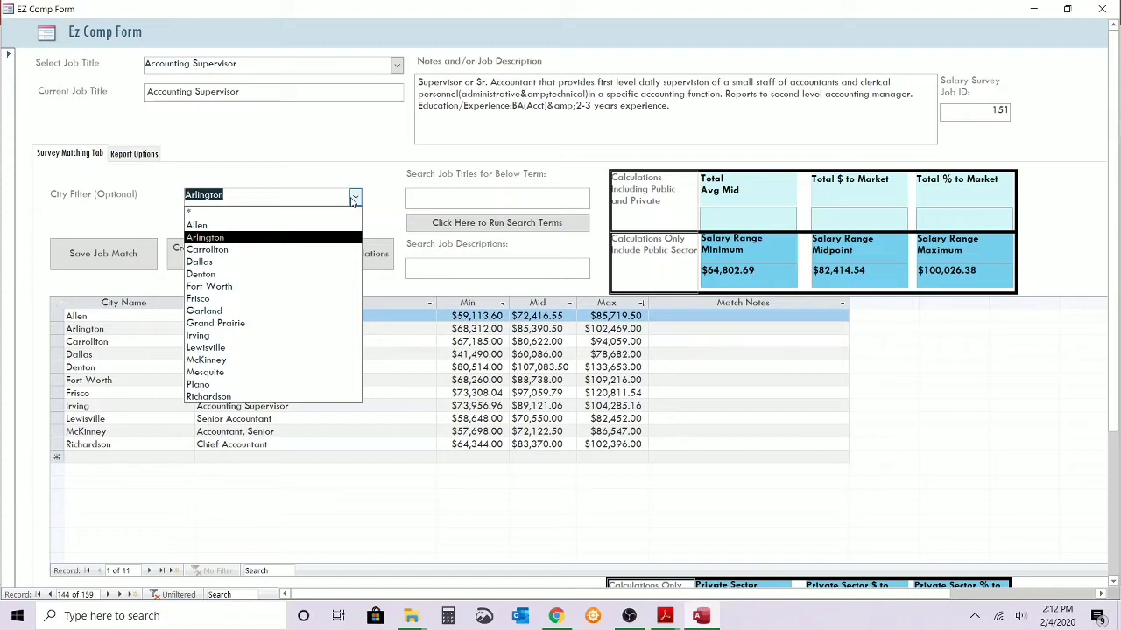
pyautogui.click(385, 180)
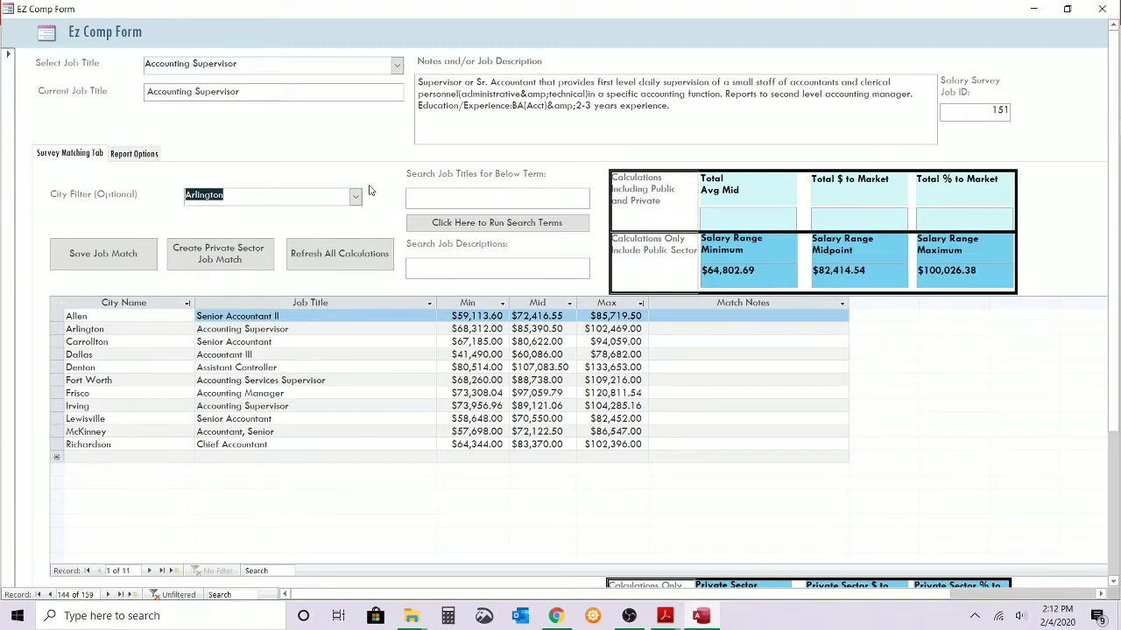
pyautogui.click(354, 197)
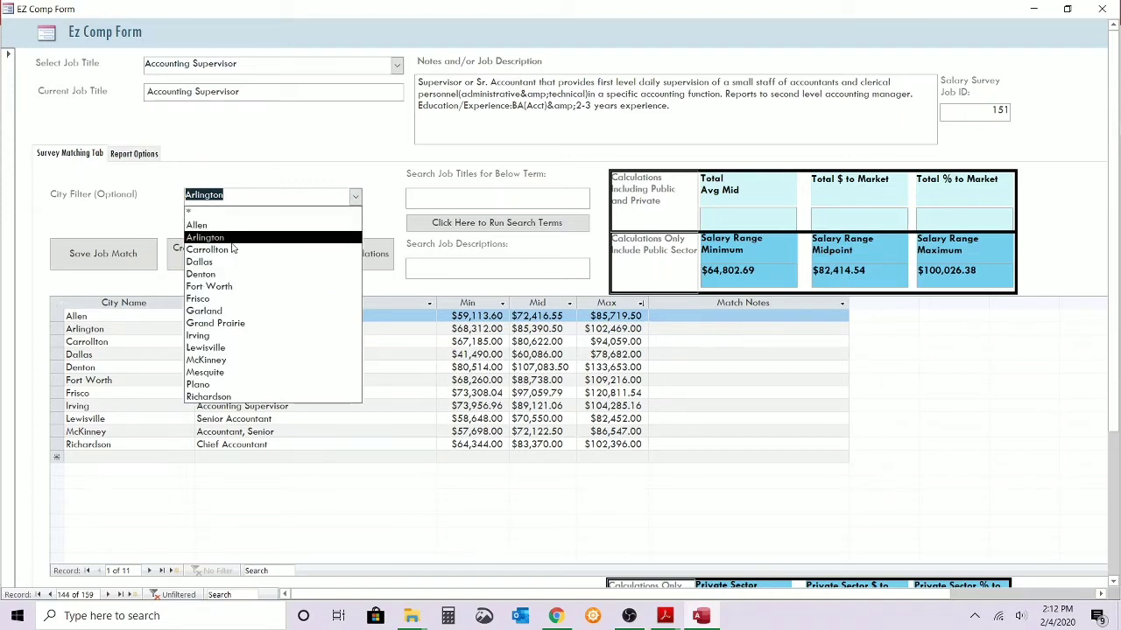
pyautogui.click(198, 384)
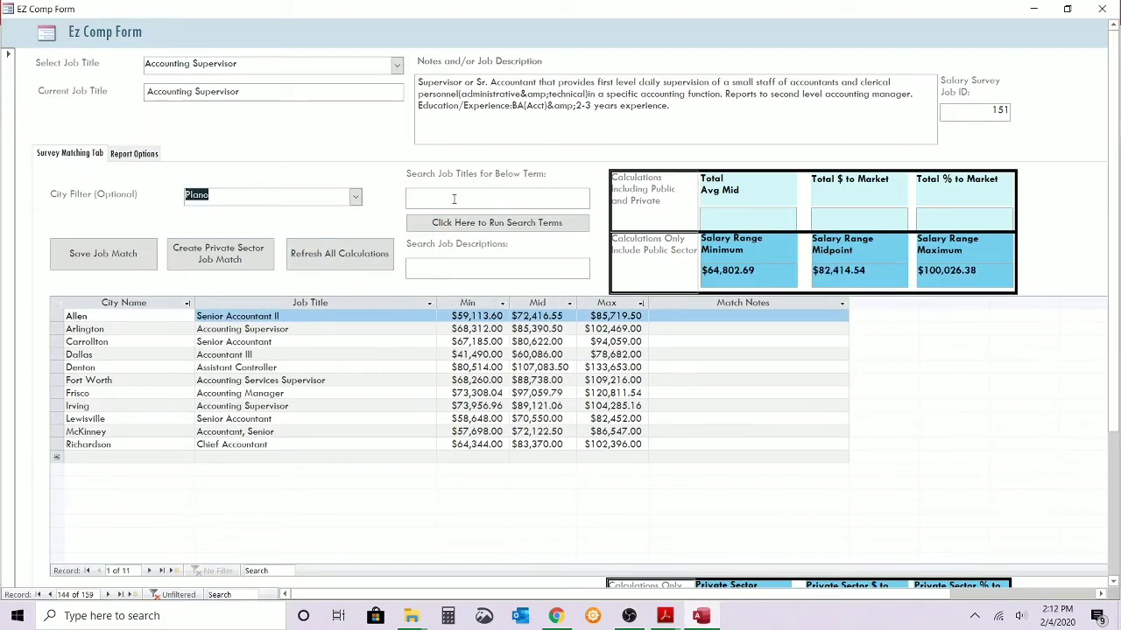
# Set the city filter to * for all cities and run a job title search for "acc".
pyautogui.click(355, 197)
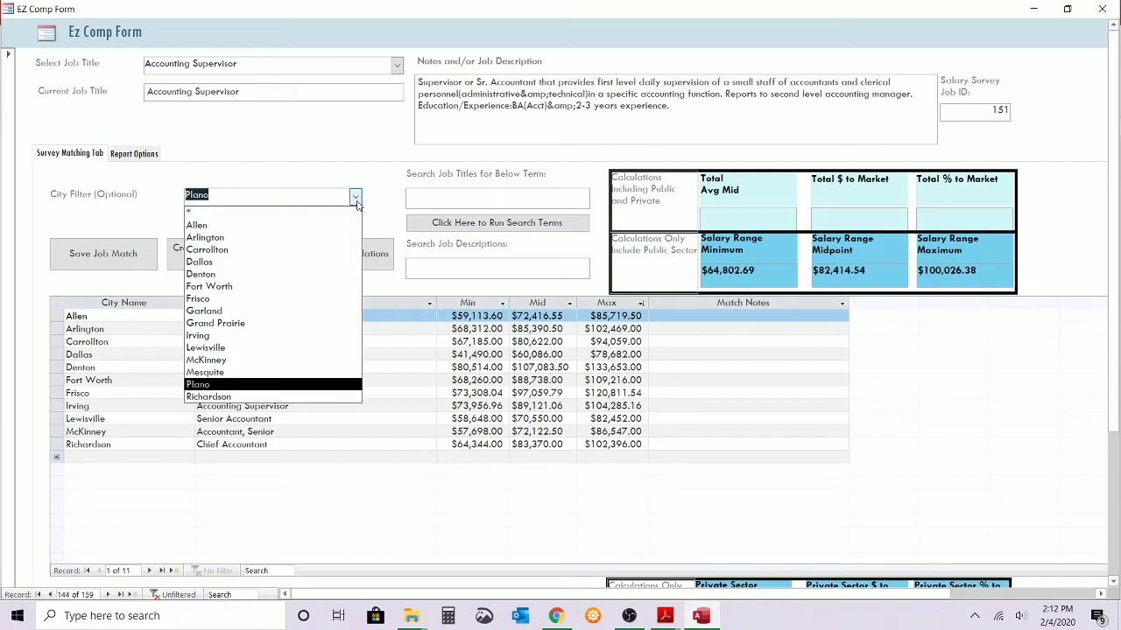
pyautogui.click(274, 218)
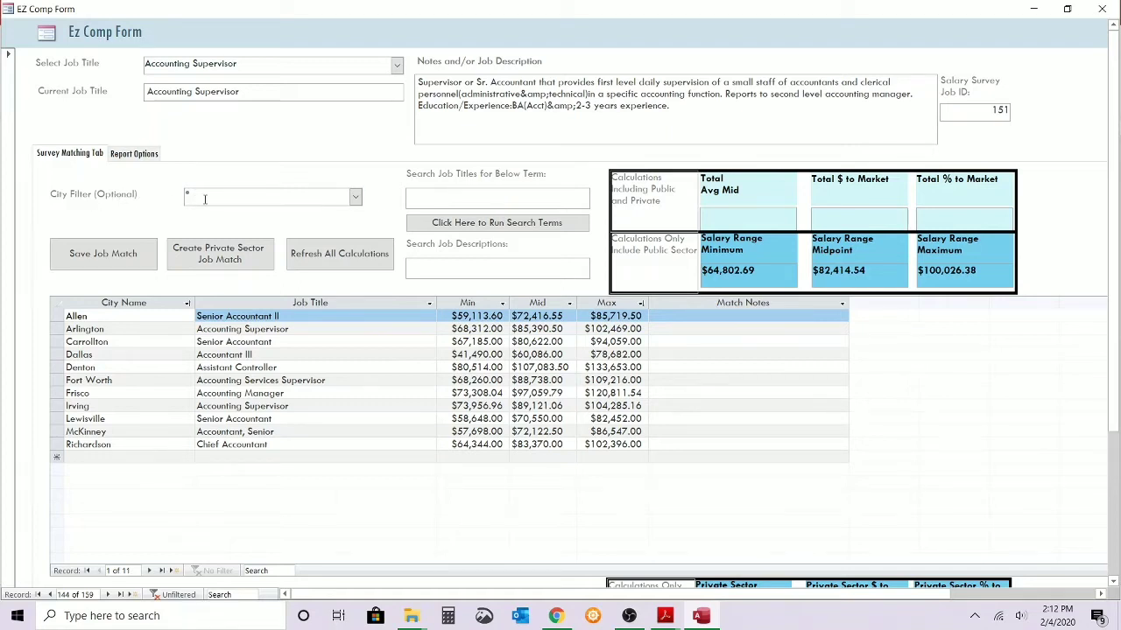
pyautogui.write('acc')
pyautogui.click(412, 220)
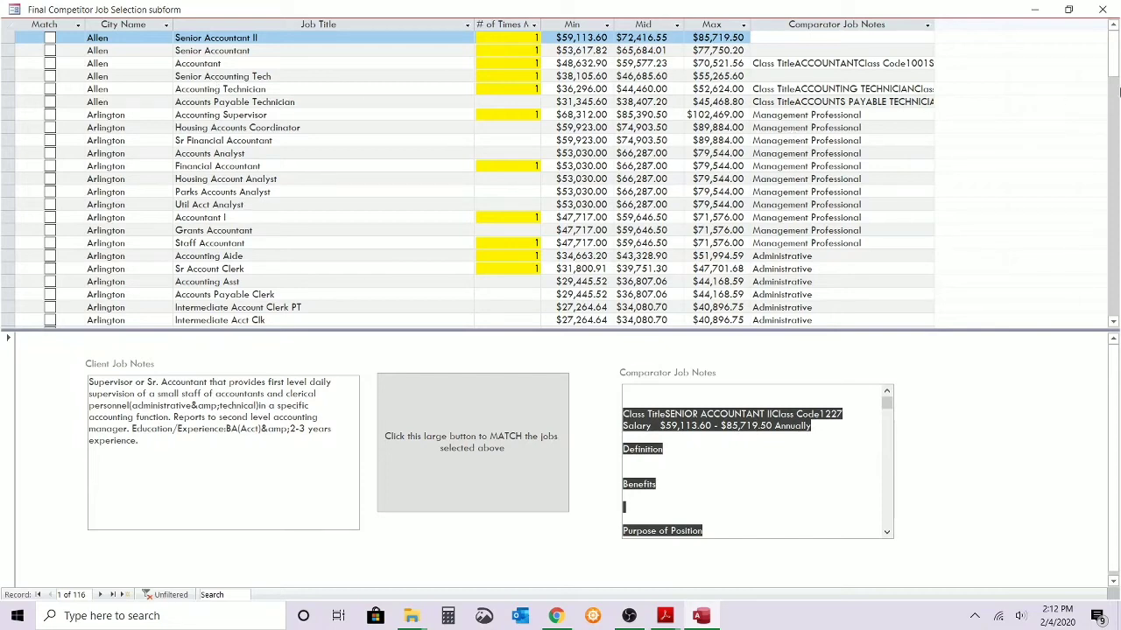
# Browse the accounting jobs across all cities, examine Irving's Senior Accountant, Accounting Supervisor and enlarged Accountant II notes, and close the results.
pyautogui.moveTo(1115, 57); pyautogui.dragTo(1115, 151)
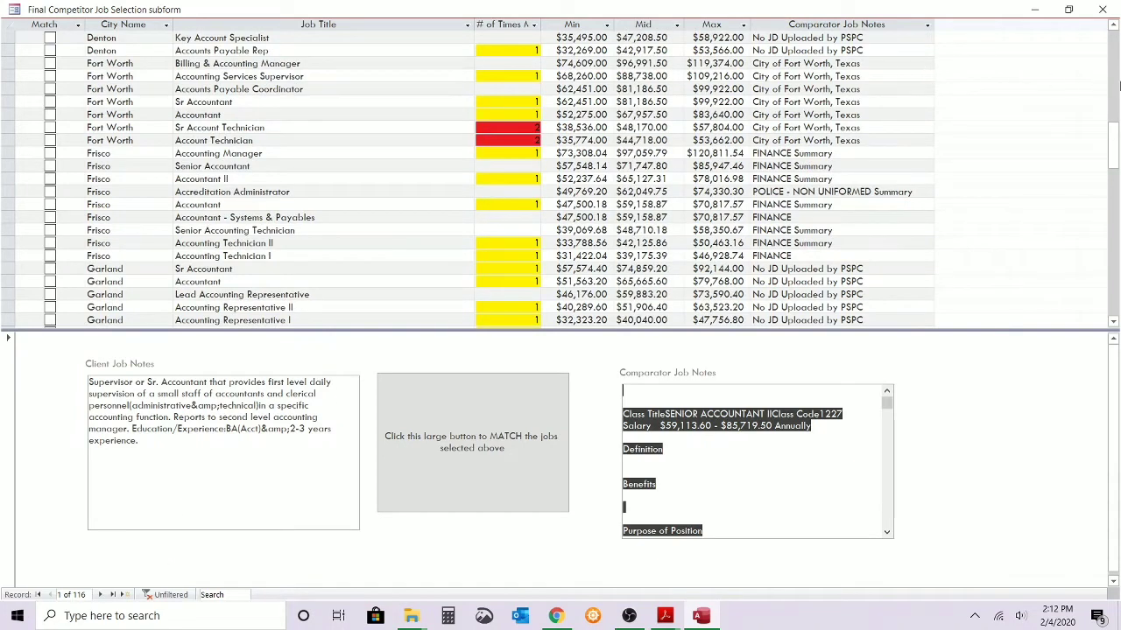
pyautogui.moveTo(1111, 137); pyautogui.dragTo(1112, 193)
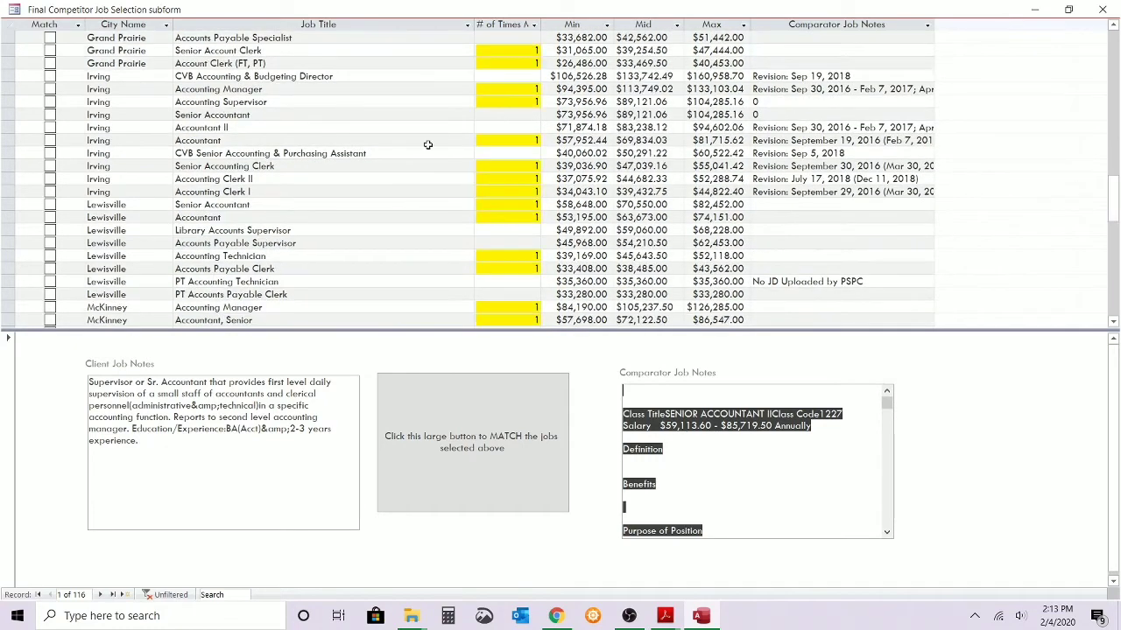
pyautogui.click(185, 117)
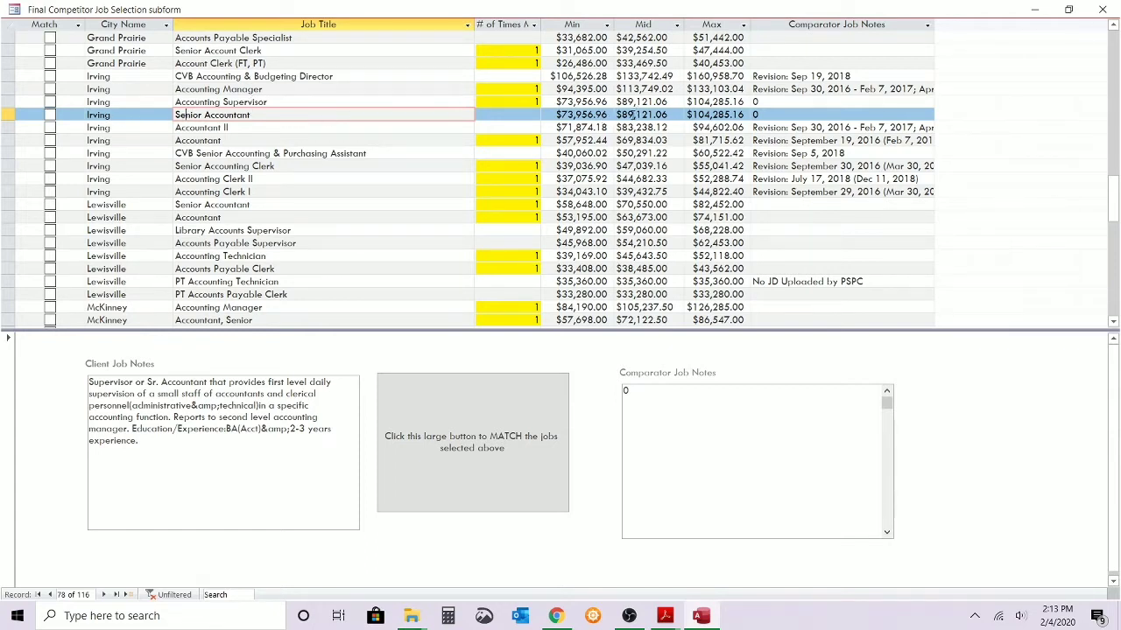
pyautogui.click(222, 101)
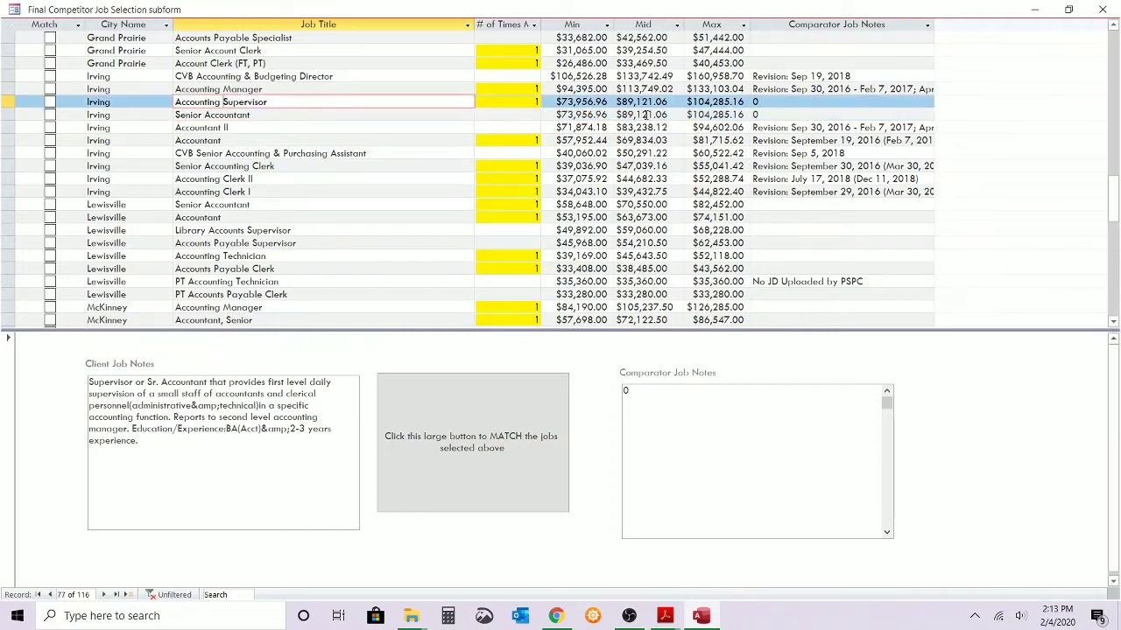
pyautogui.click(776, 131)
pyautogui.hotkey('shift', 'F2')
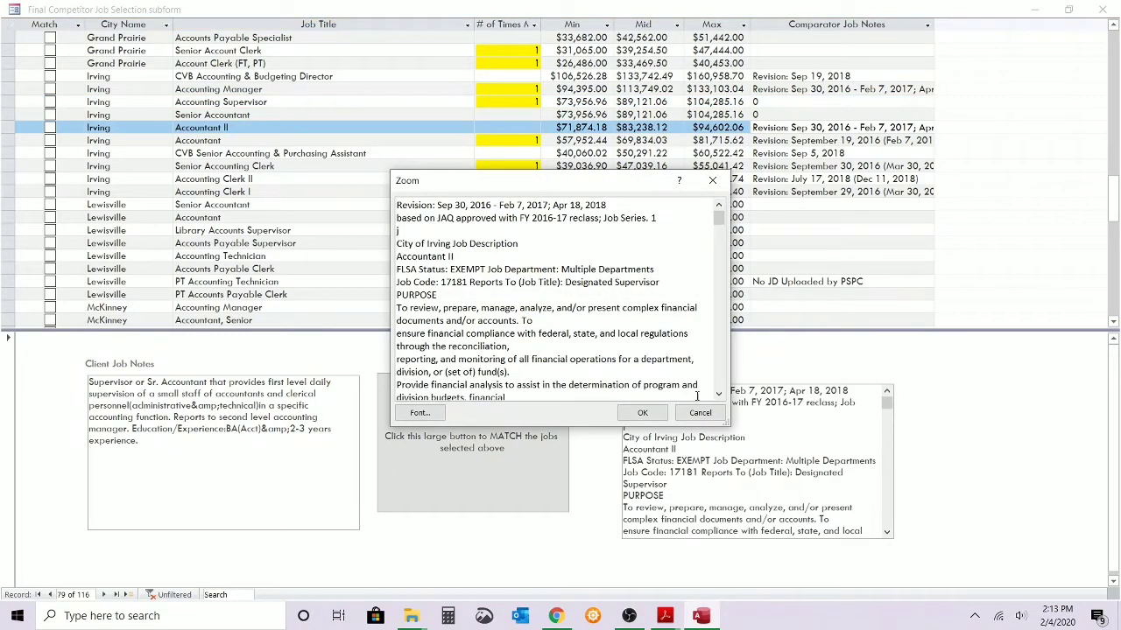
pyautogui.click(700, 412)
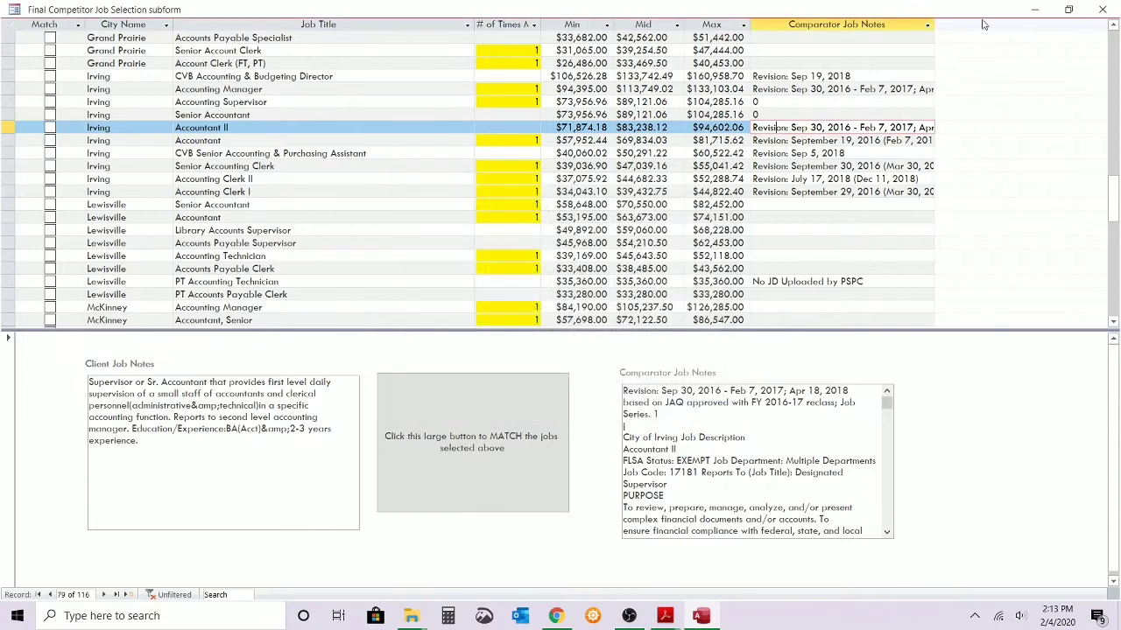
pyautogui.click(1100, 9)
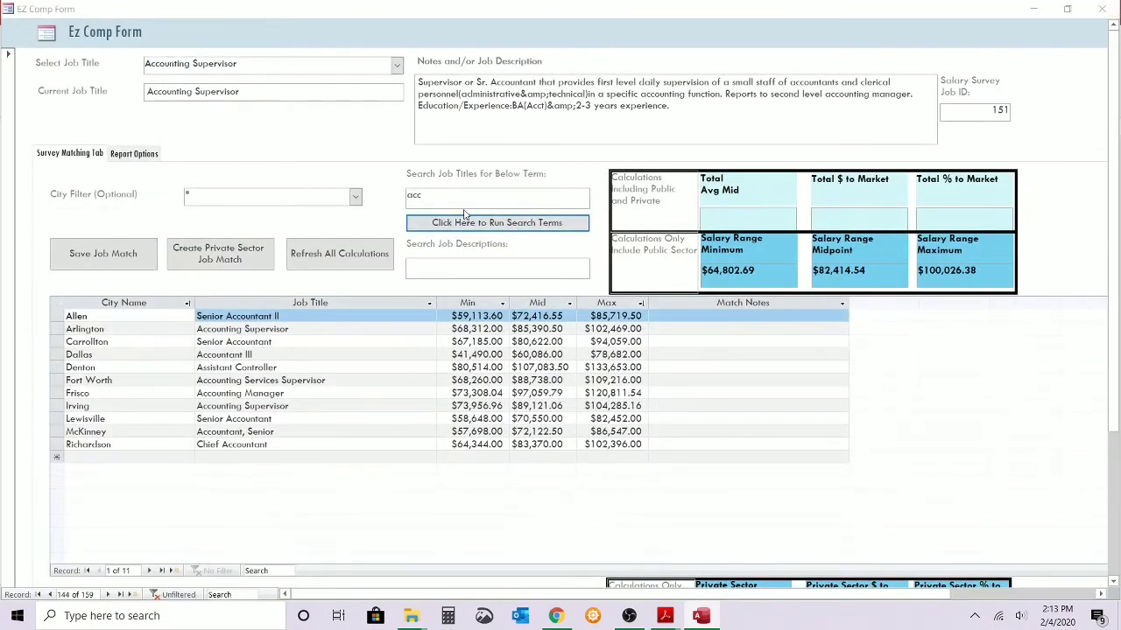
# Replace the title search with a job description search for "CPA" across all cities, and display Frisco's Senior Accountant notes.
pyautogui.moveTo(445, 196); pyautogui.dragTo(328, 178)
pyautogui.press('BackSpace')
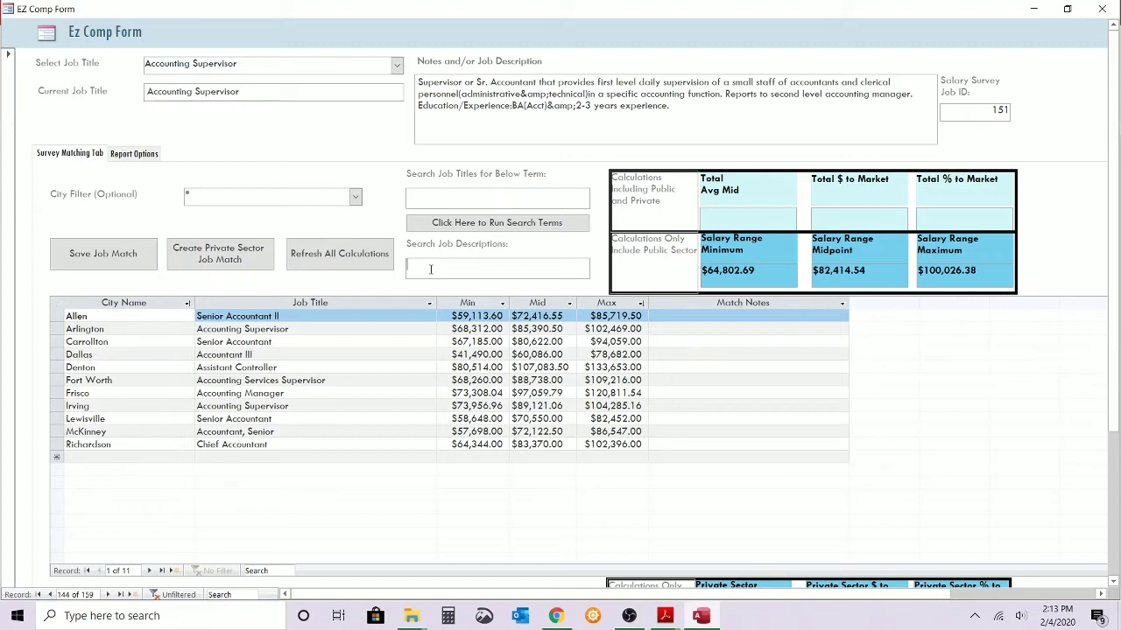
pyautogui.write('CPA')
pyautogui.click(436, 220)
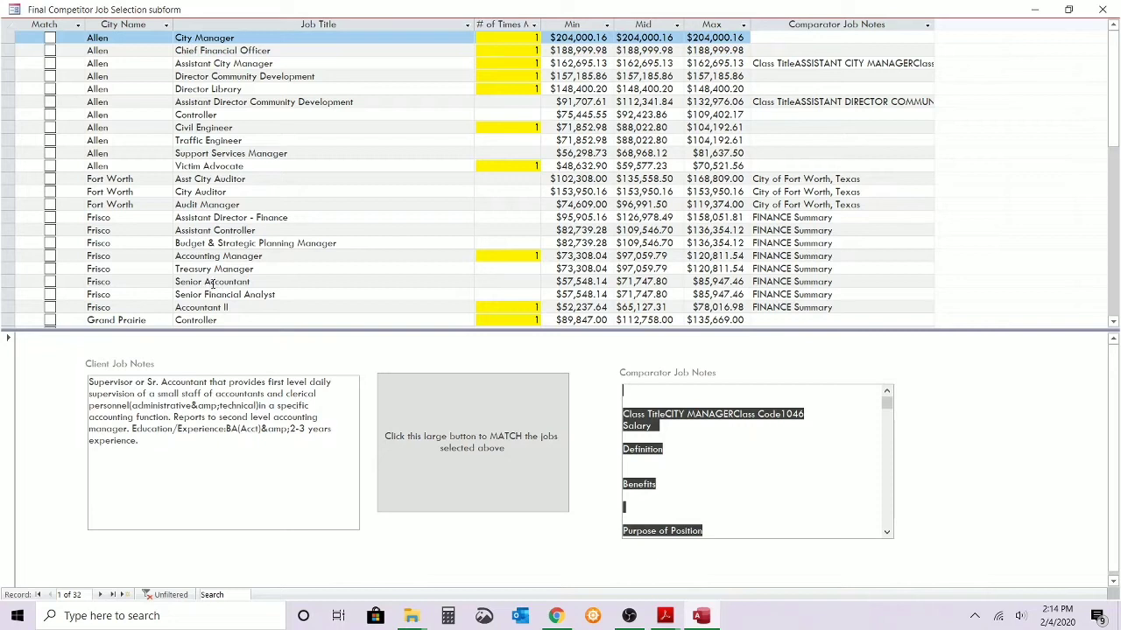
pyautogui.click(211, 283)
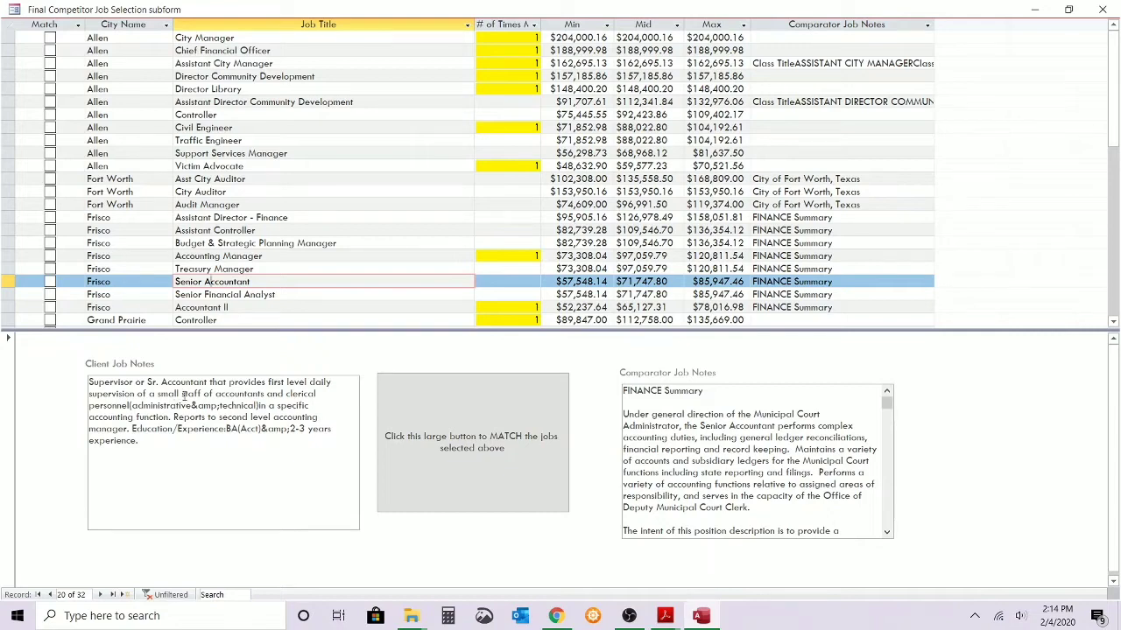
# Display Frisco's Senior Accountant comparator notes enlarged for reading, and dismiss the enlarged view.
pyautogui.click(716, 446)
pyautogui.hotkey('shift', 'F2')
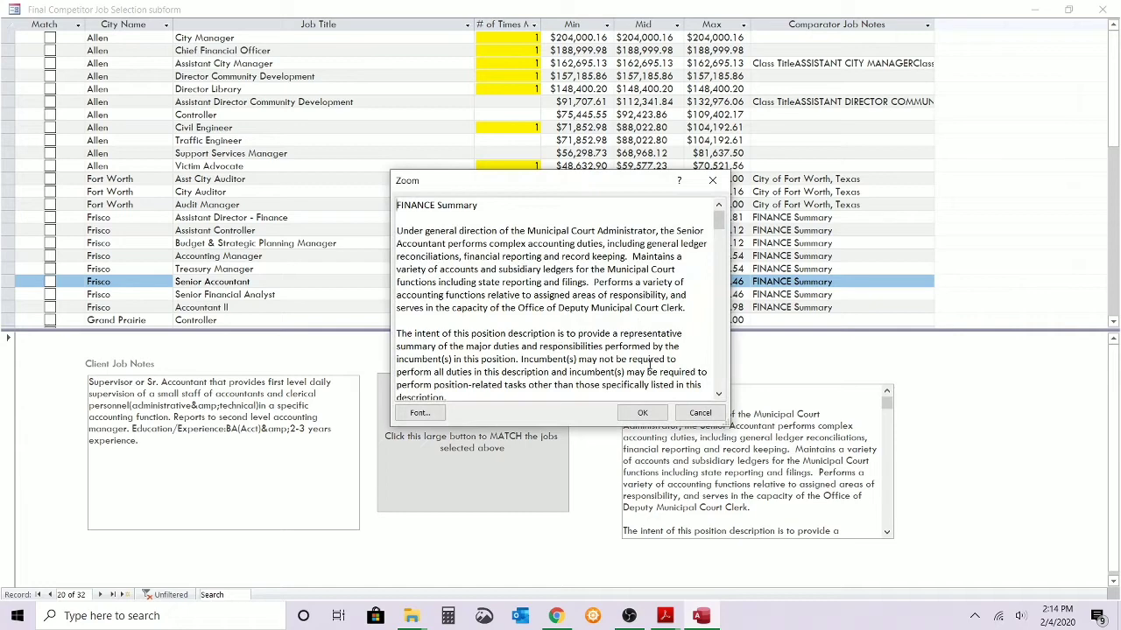
pyautogui.click(705, 413)
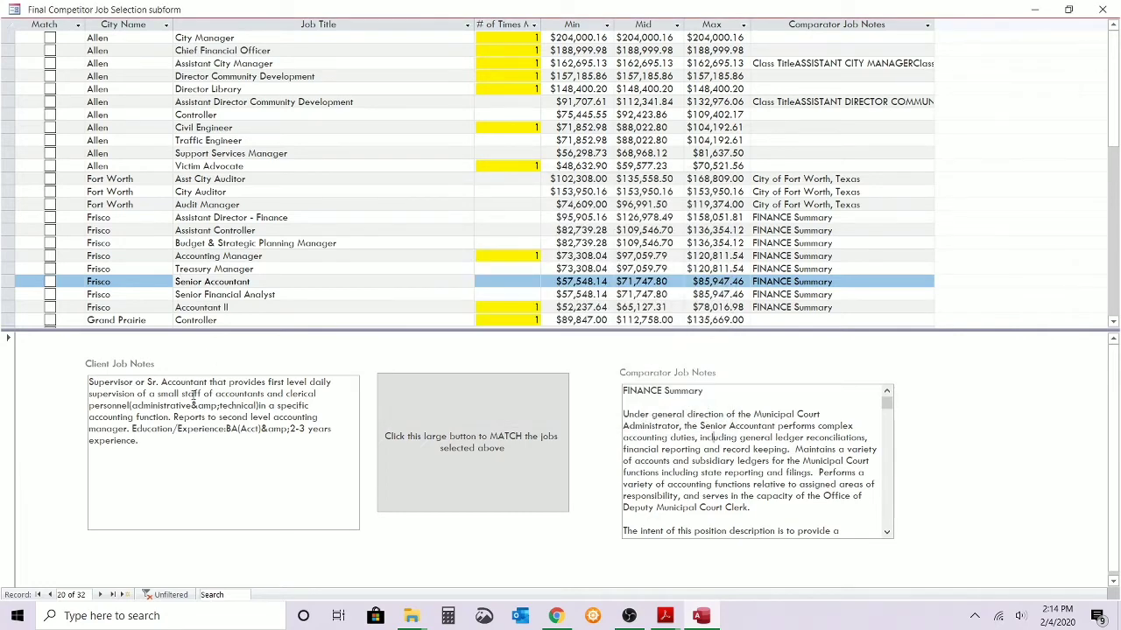
# Close the comparator job results and clear the CPA term from the job description search.
pyautogui.click(1103, 9)
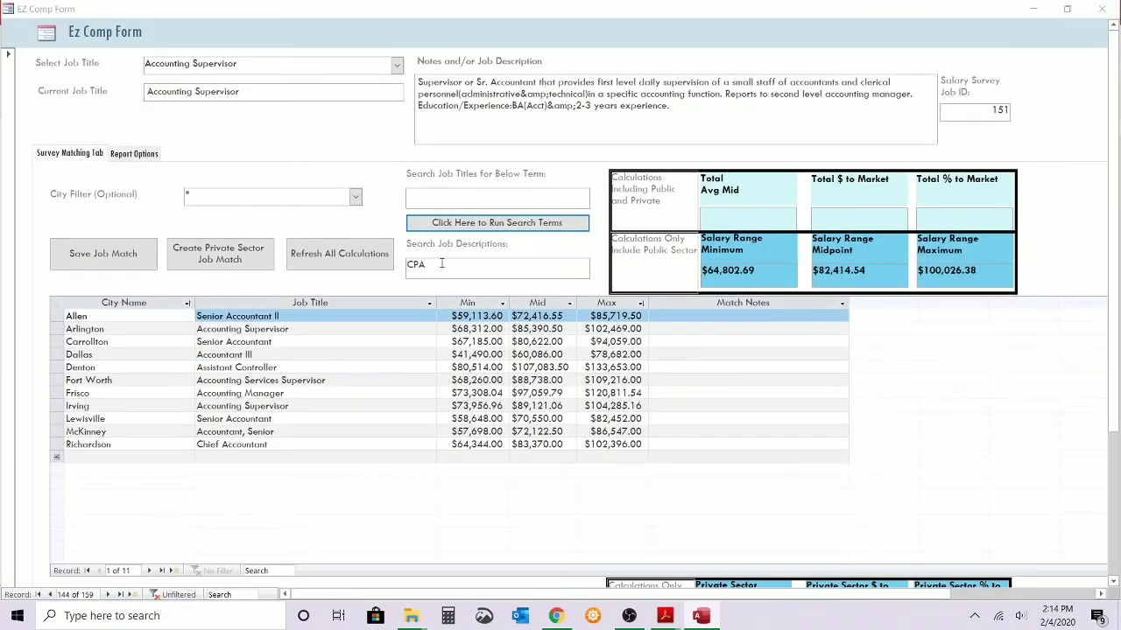
pyautogui.moveTo(442, 264); pyautogui.dragTo(390, 254)
pyautogui.press('Delete')
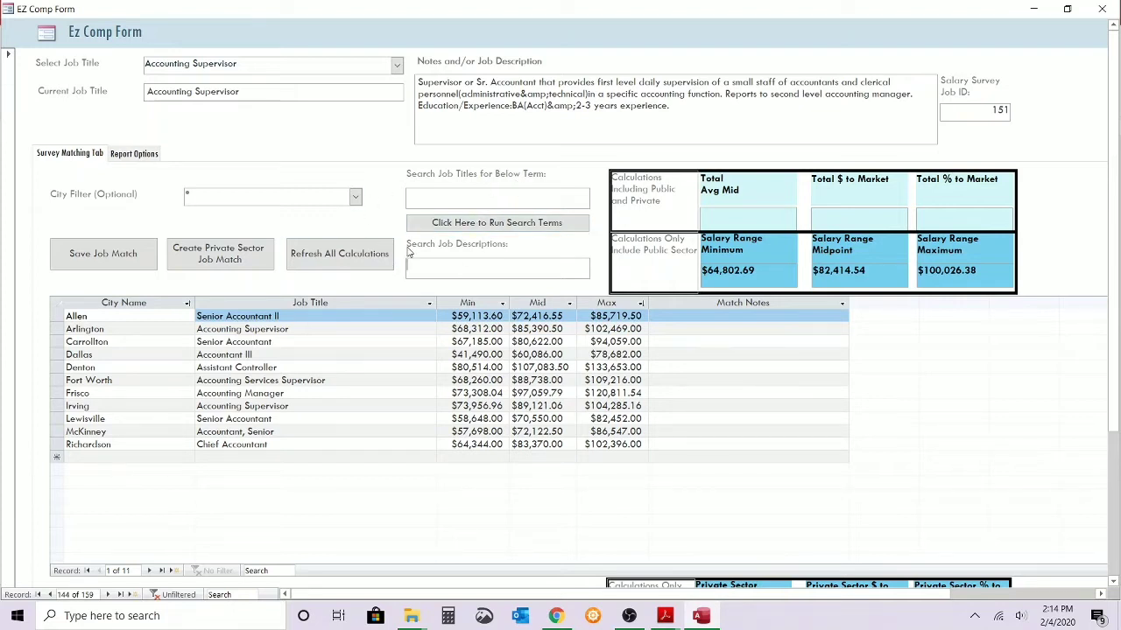
# Examine the standard and custom Metroplex report options, checking back on the Accounting Supervisor matches in between.
pyautogui.click(125, 156)
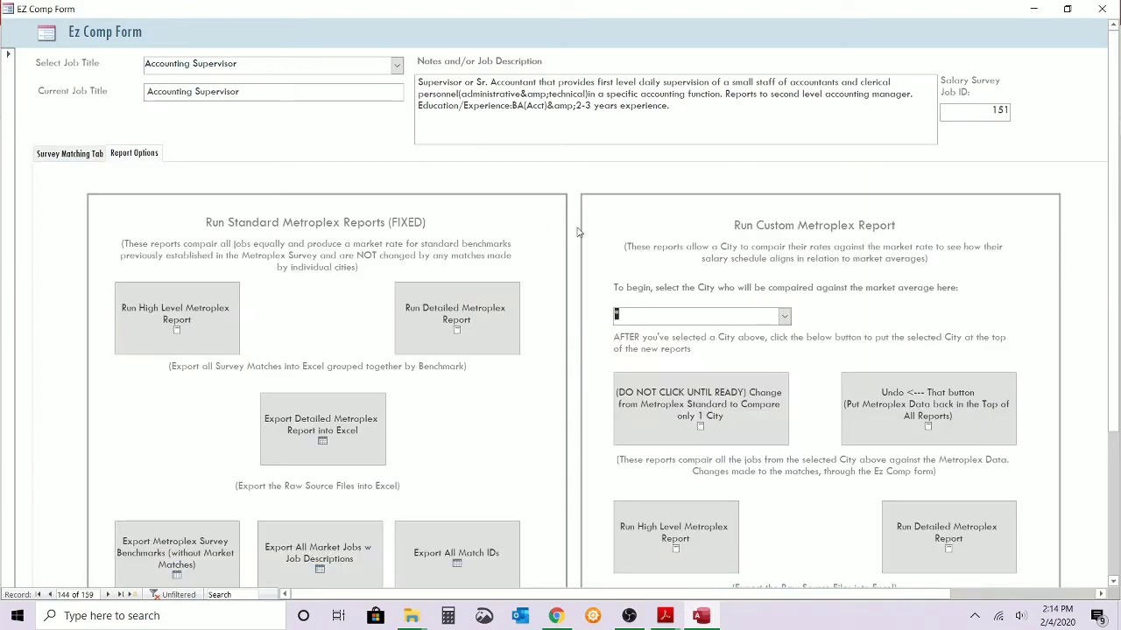
pyautogui.scroll(-3, 583, 230)
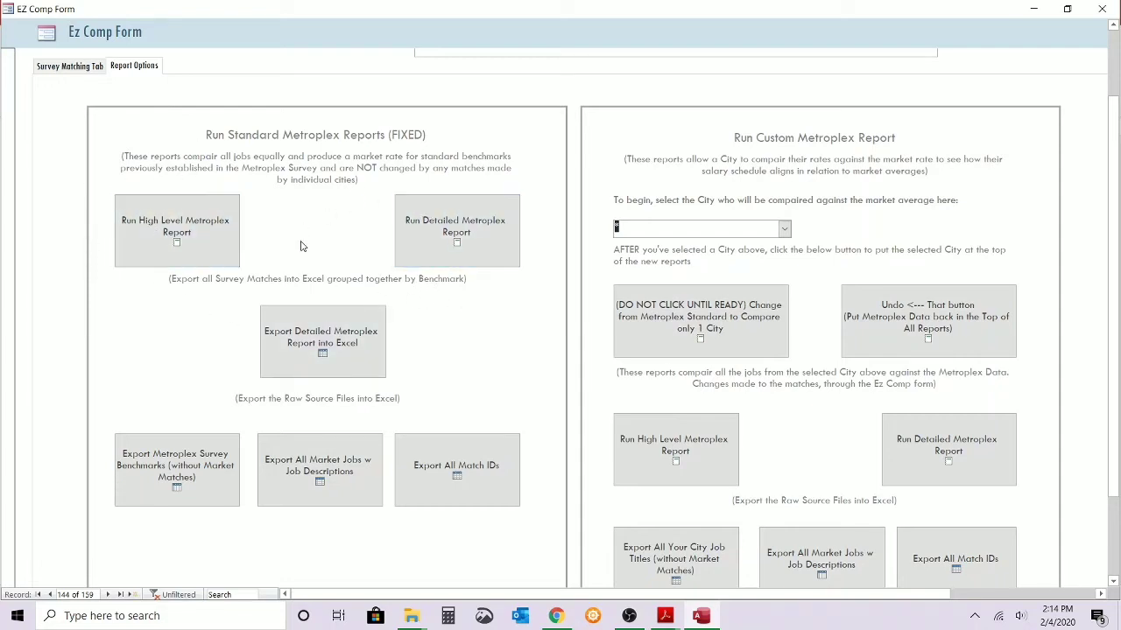
pyautogui.scroll(2, 305, 259)
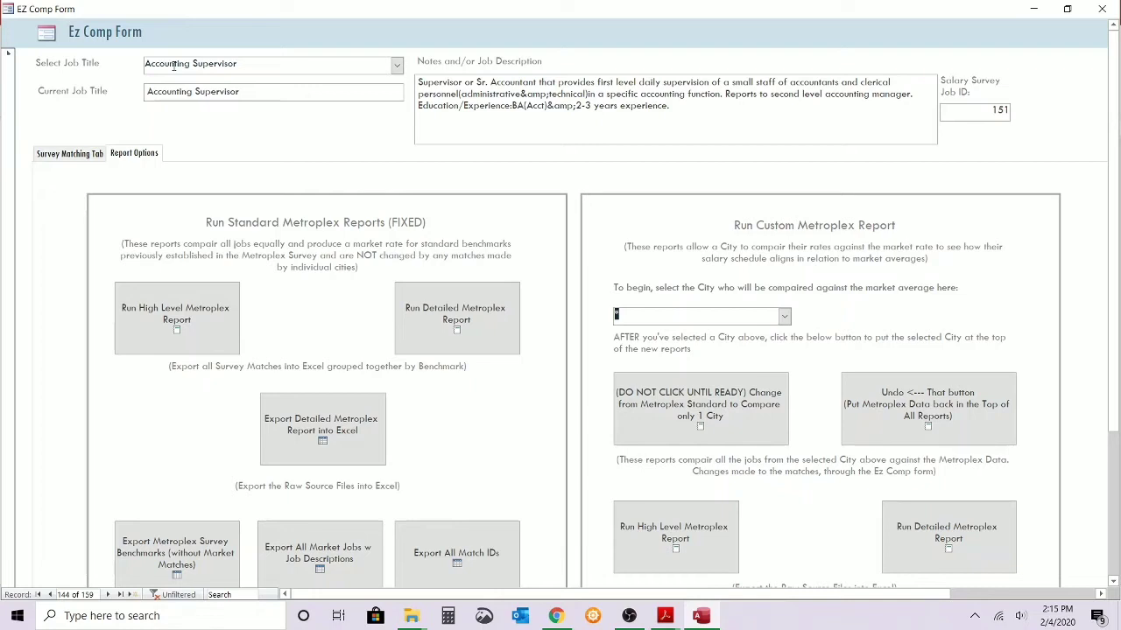
pyautogui.click(83, 155)
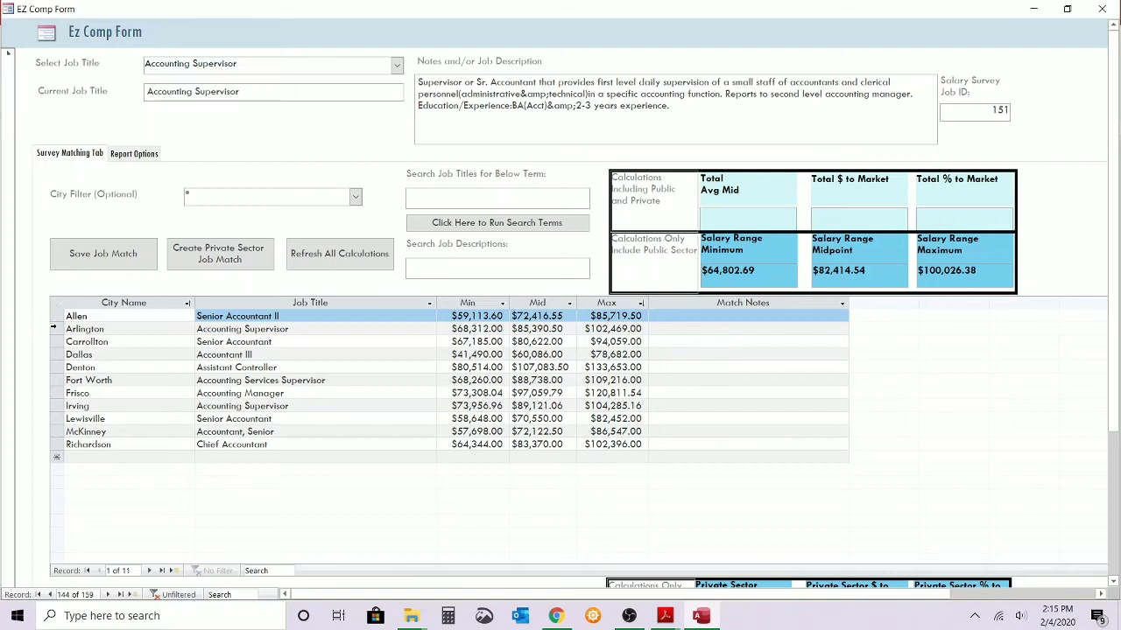
pyautogui.click(135, 154)
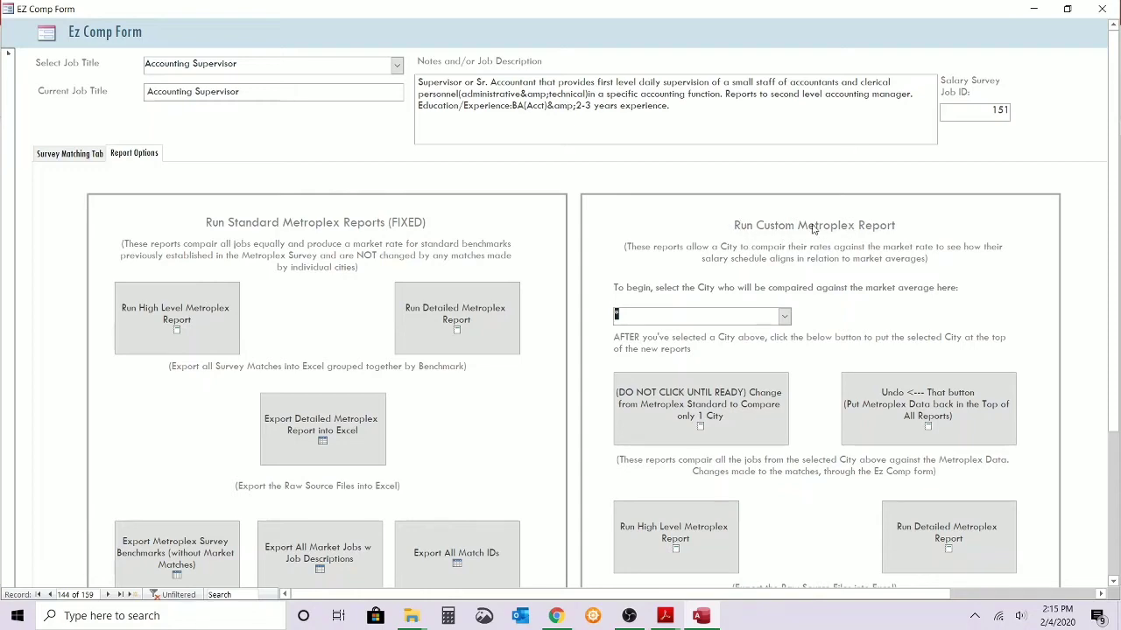
pyautogui.scroll(-1, 813, 228)
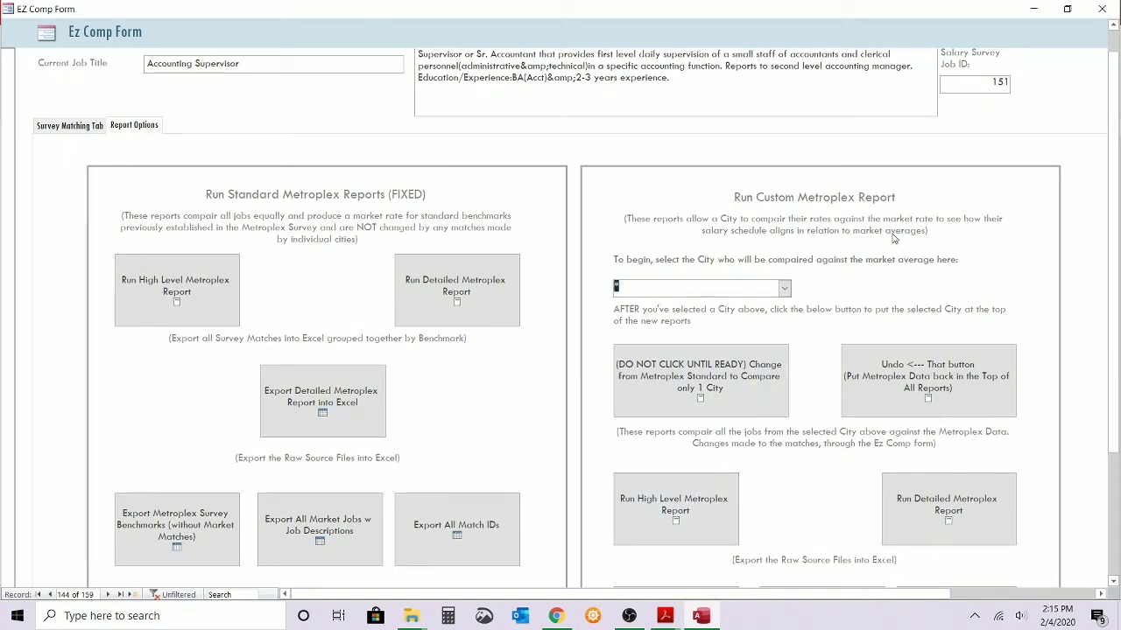
pyautogui.scroll(1, 893, 238)
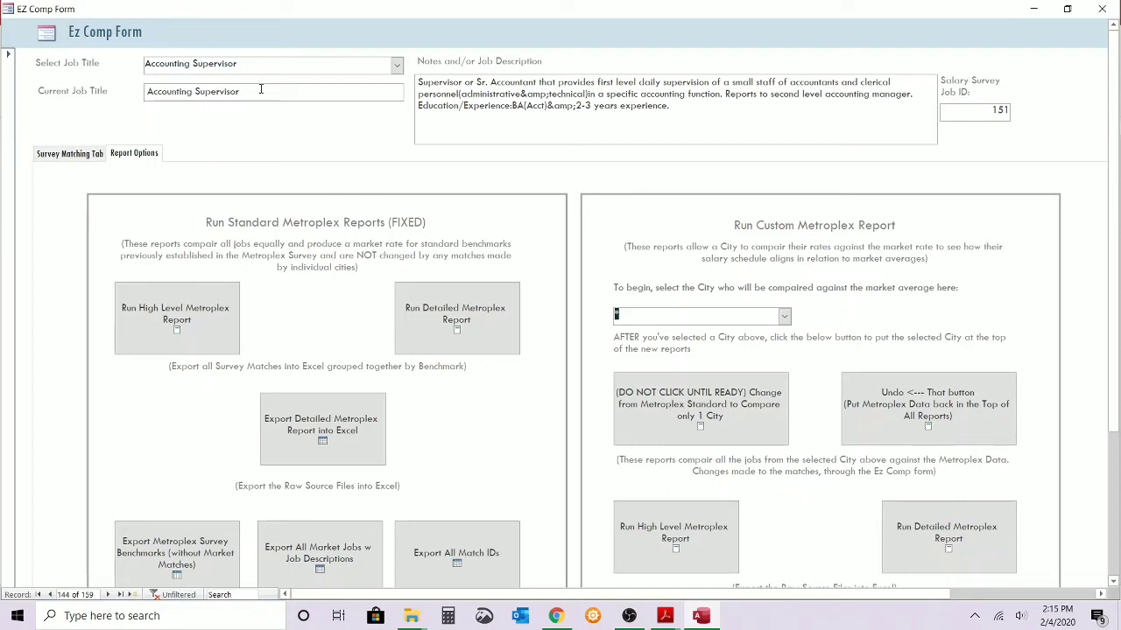
# Choose Fort Worth as the city compared against the market average and switch from the Metroplex standard to that single city.
pyautogui.click(786, 318)
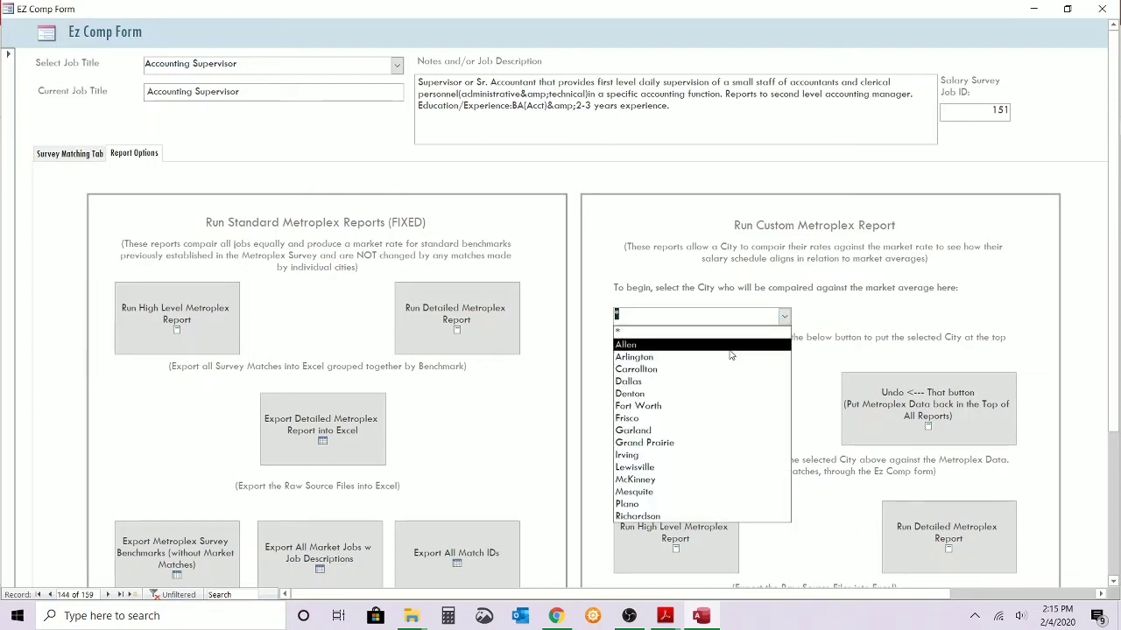
pyautogui.click(701, 406)
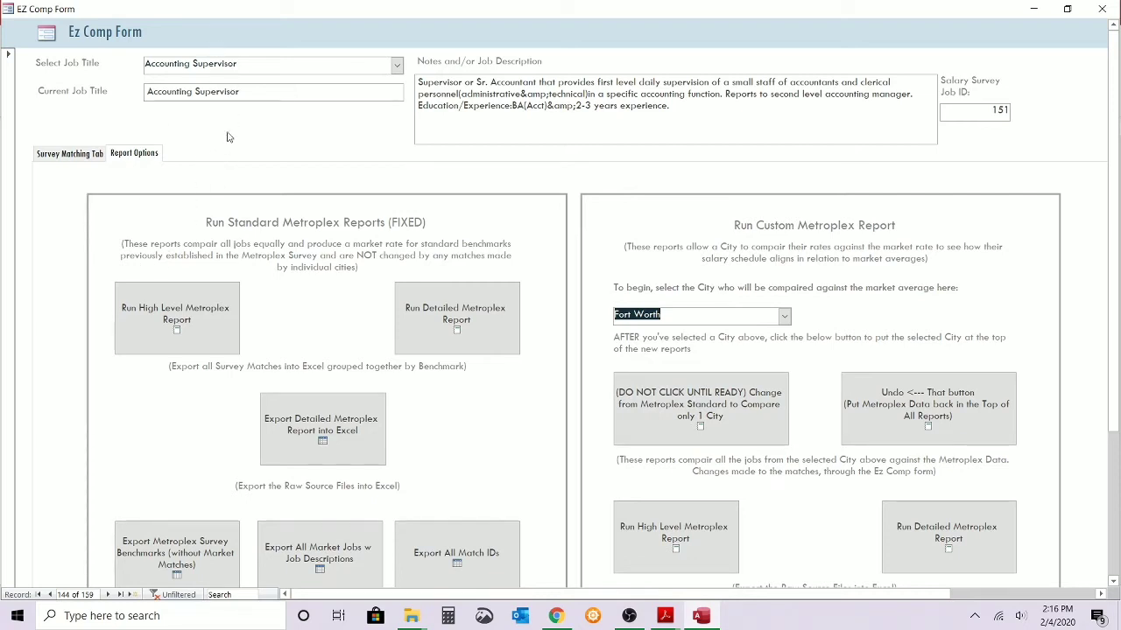
pyautogui.click(657, 410)
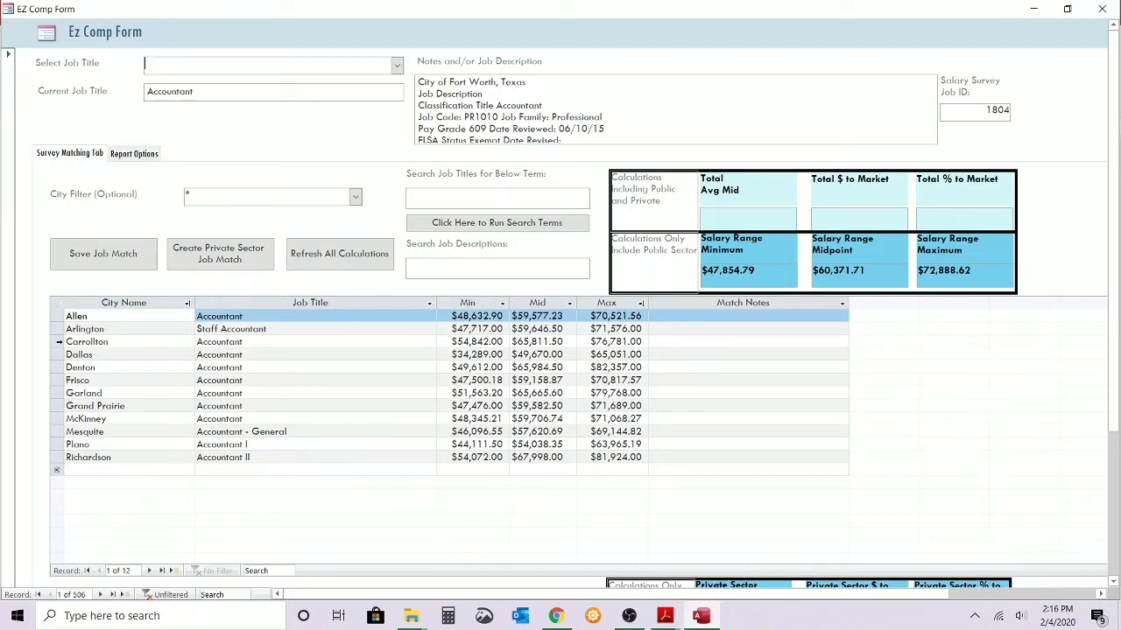
# Review the comparator matches for Fort Worth's Accountant job and choose Accountant as the selected job title.
pyautogui.moveTo(55, 316); pyautogui.dragTo(55, 454)
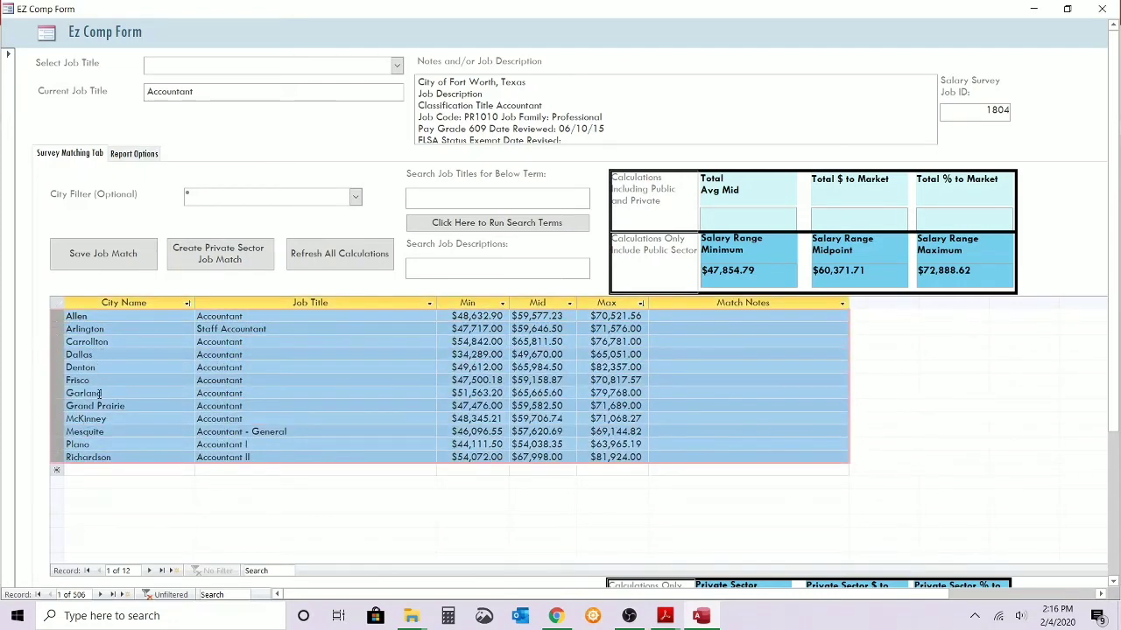
pyautogui.click(397, 64)
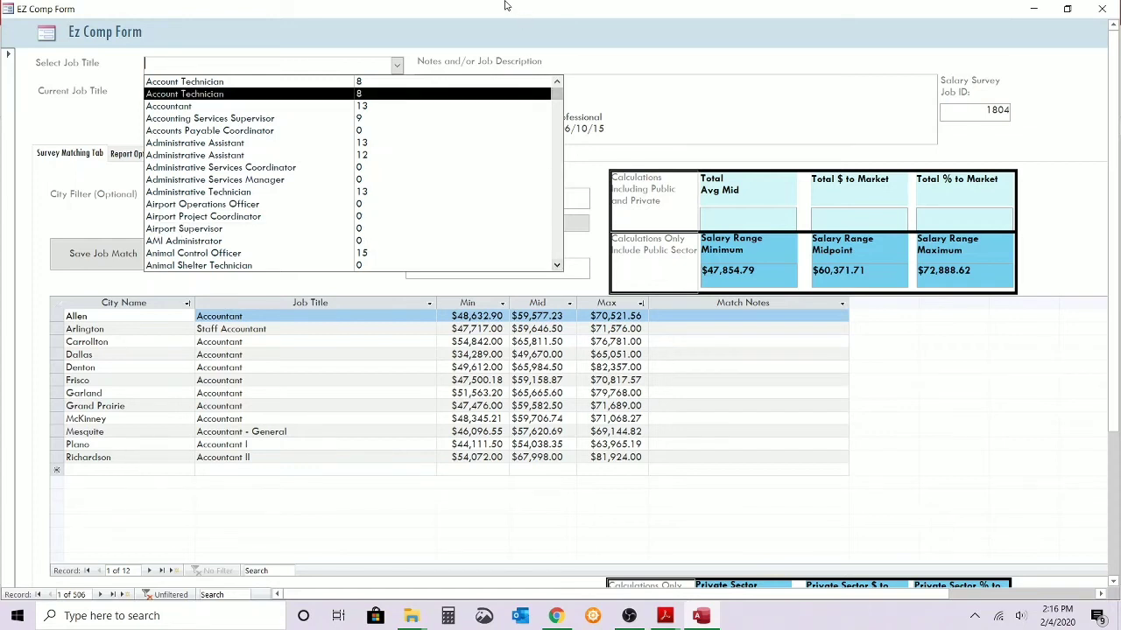
pyautogui.click(477, 23)
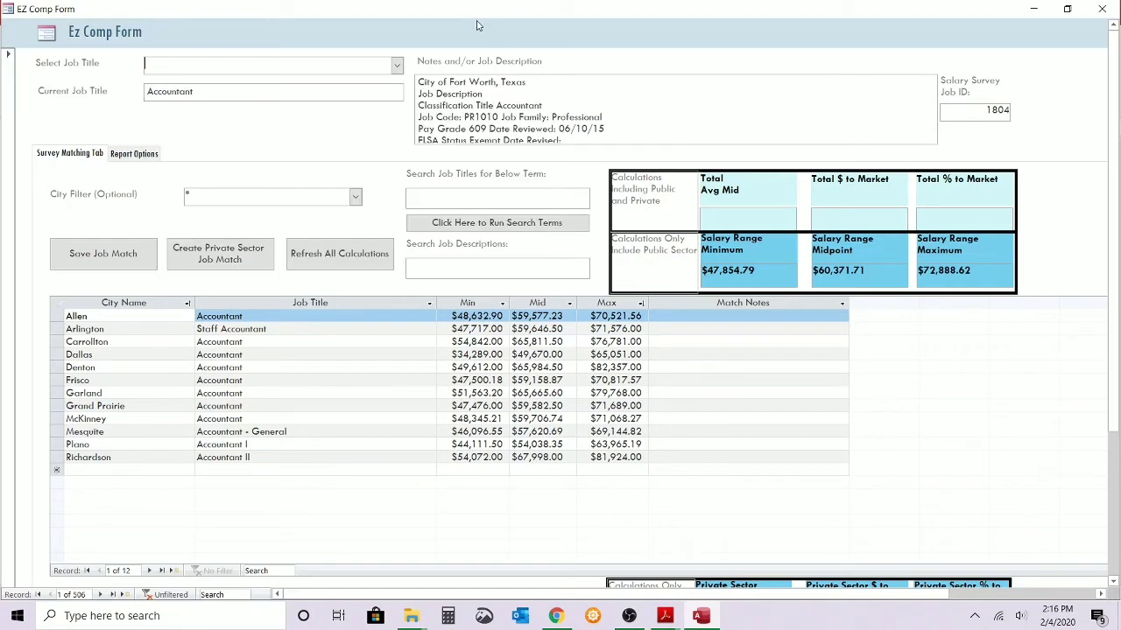
pyautogui.click(397, 65)
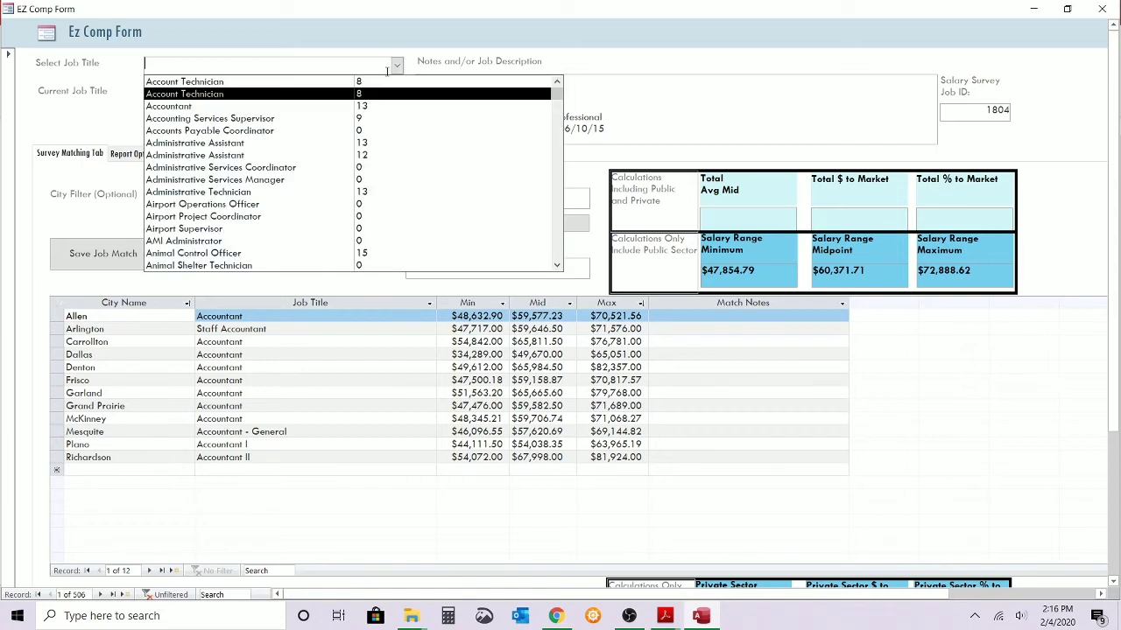
pyautogui.click(355, 106)
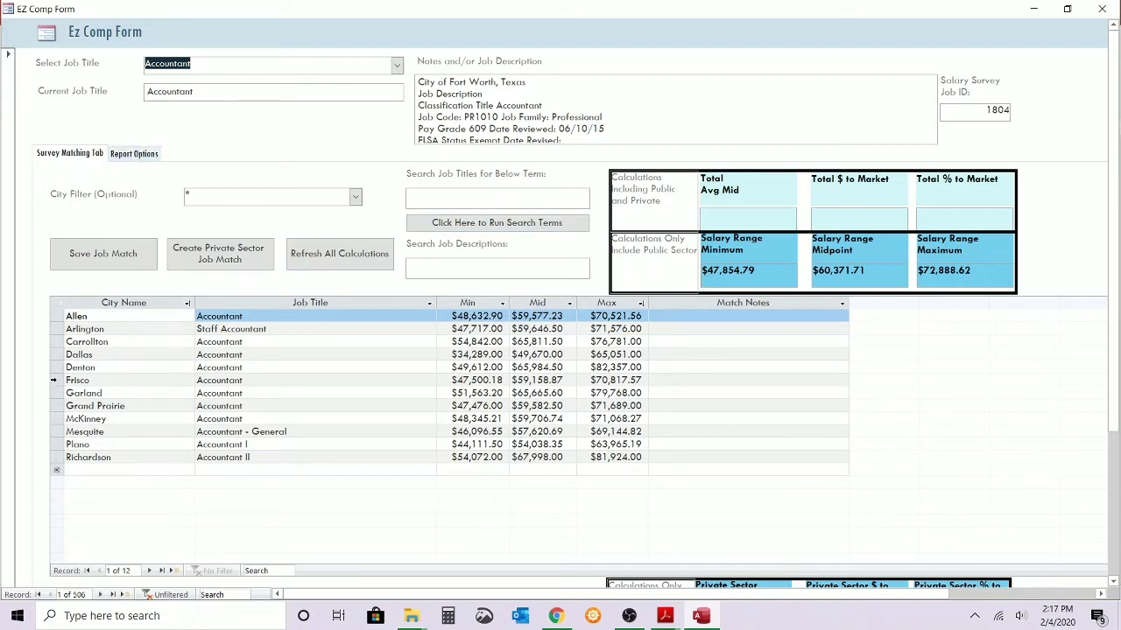
pyautogui.click(57, 405)
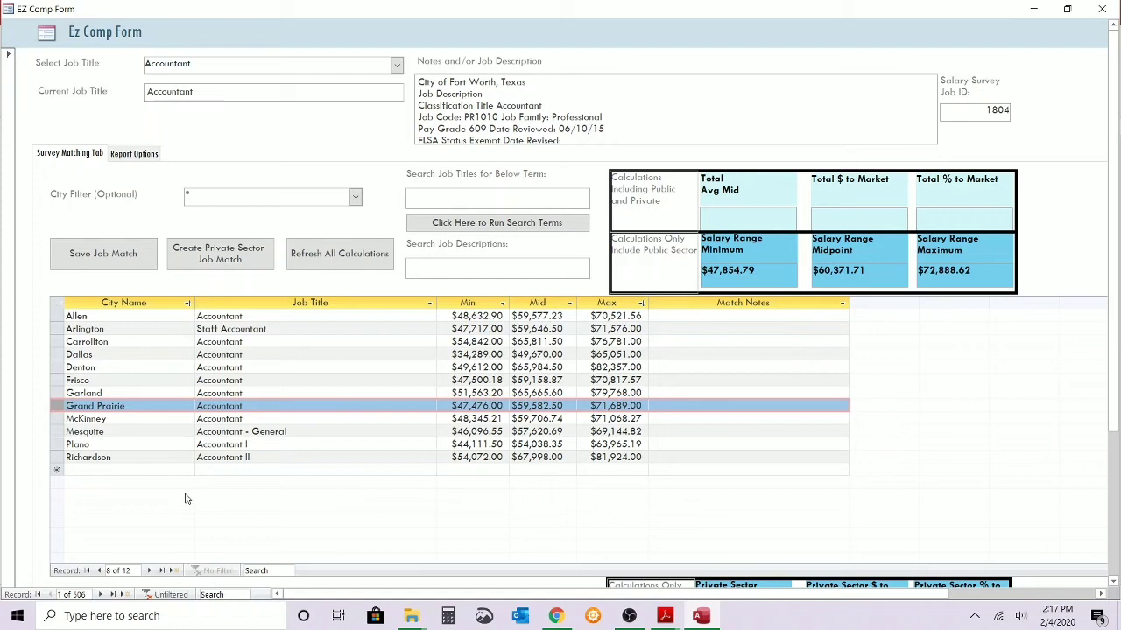
# Run the custom High Level Metroplex Report and move its window up so the whole page can be read.
pyautogui.click(147, 155)
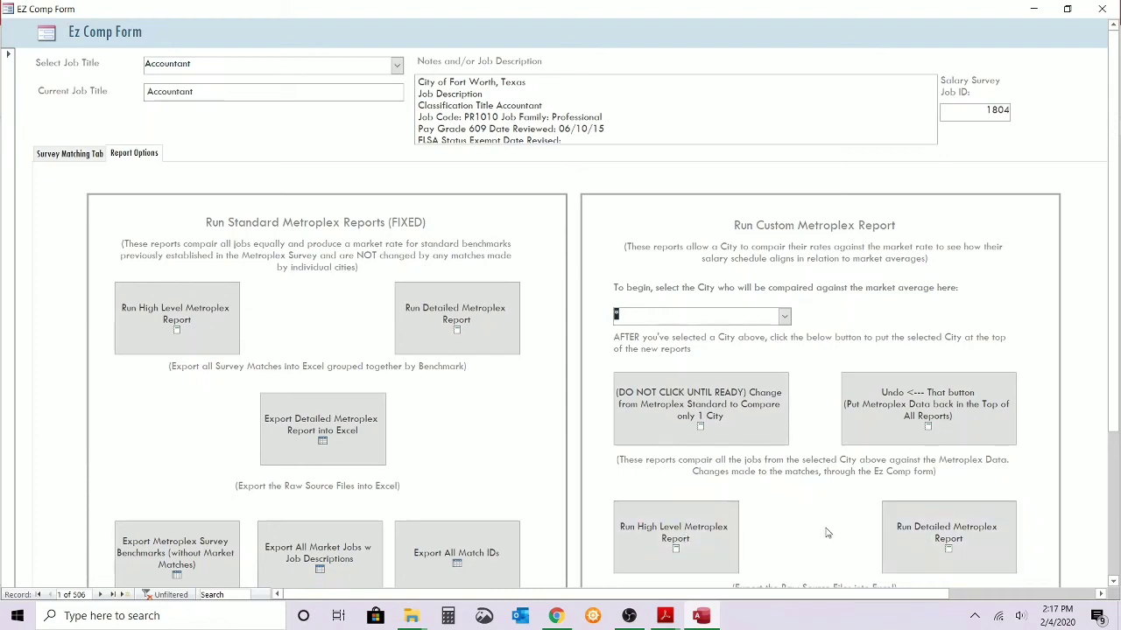
pyautogui.scroll(-3, 776, 519)
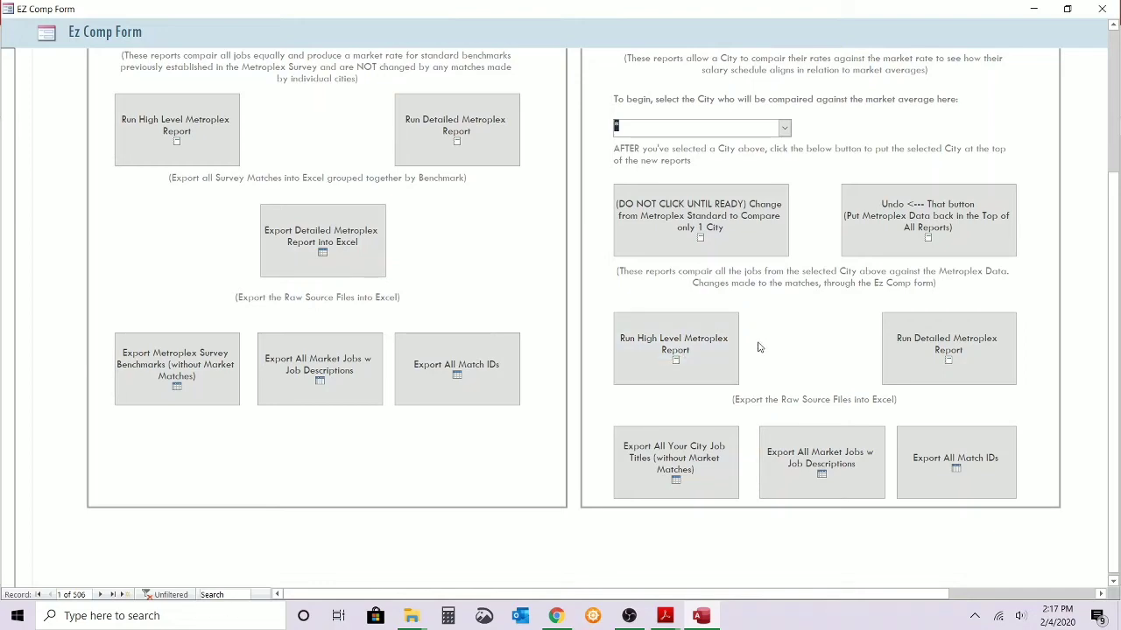
pyautogui.click(700, 348)
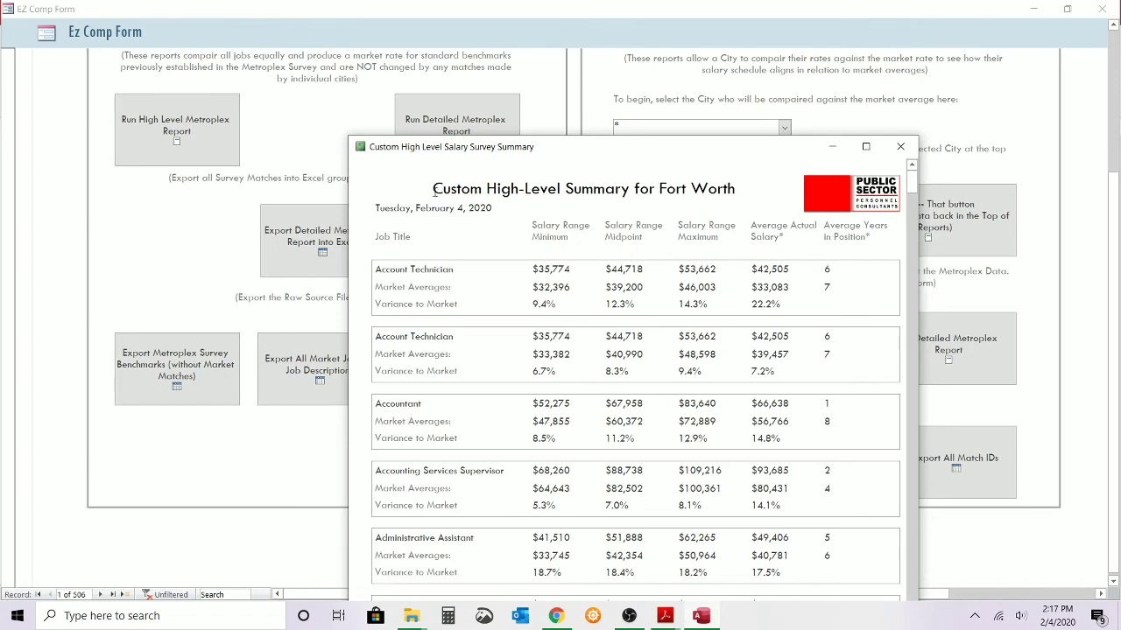
pyautogui.moveTo(492, 146); pyautogui.dragTo(471, 56)
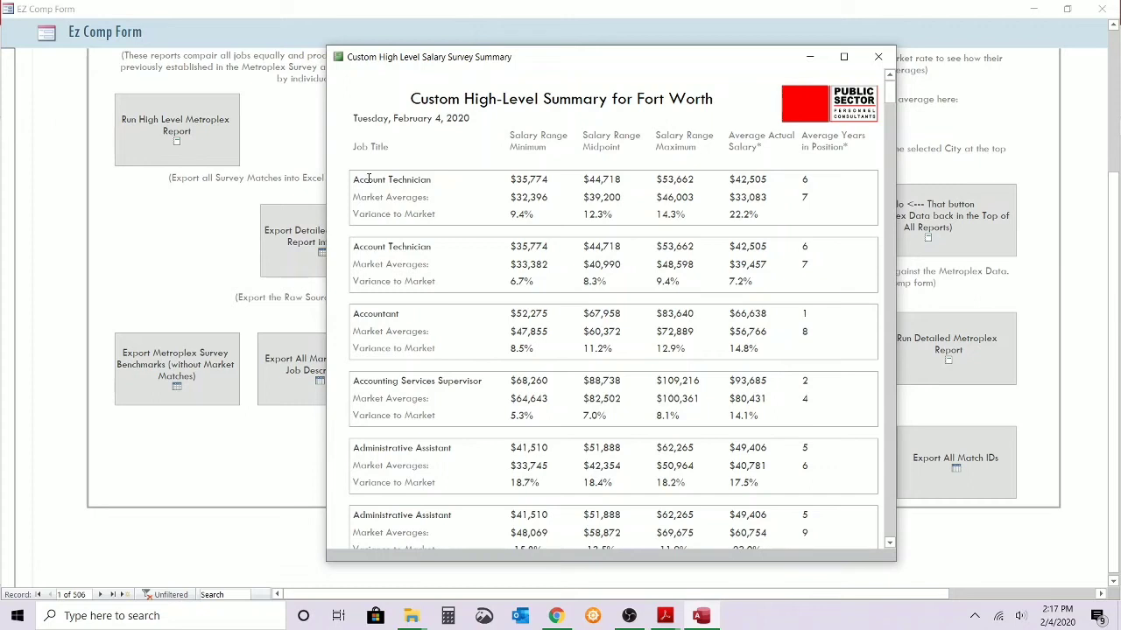
# Examine the first Account Technician entry's salary range, market averages, average actual salary and average years in position.
pyautogui.moveTo(359, 179); pyautogui.dragTo(419, 180)
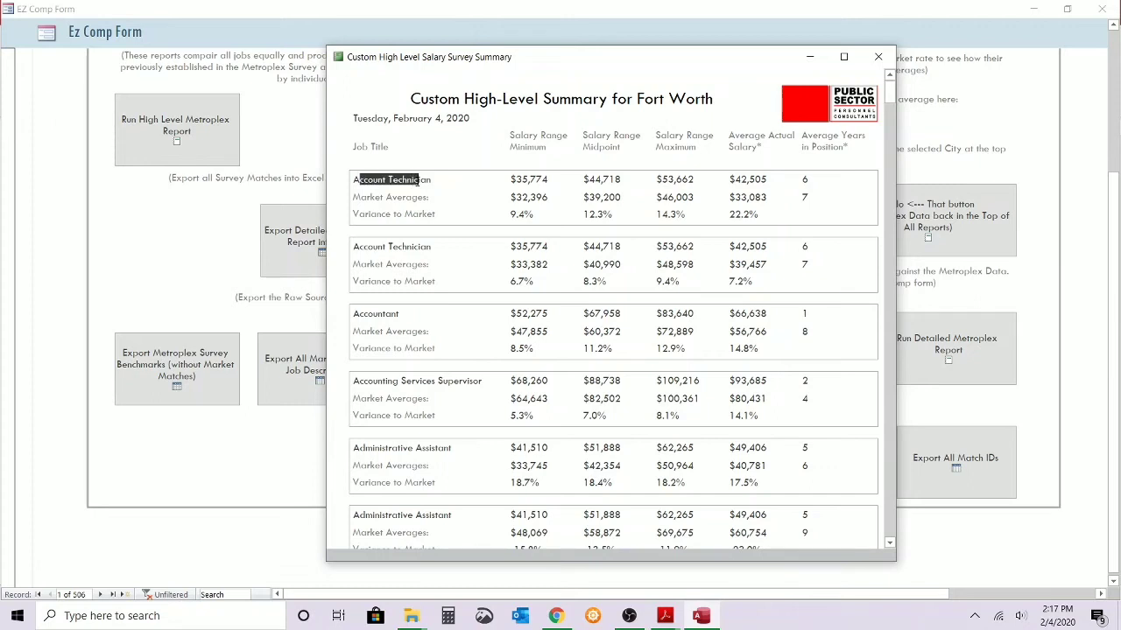
pyautogui.click(523, 181)
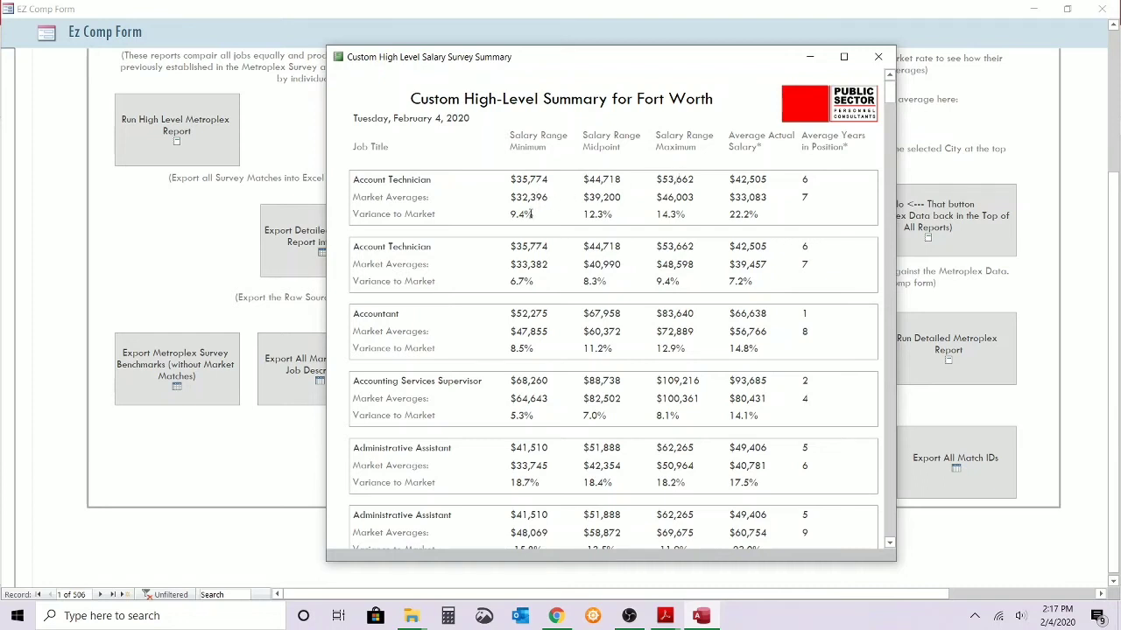
pyautogui.click(528, 195)
pyautogui.moveTo(734, 197); pyautogui.dragTo(767, 198)
pyautogui.click(776, 201)
pyautogui.moveTo(735, 198); pyautogui.dragTo(769, 198)
pyautogui.moveTo(510, 197); pyautogui.dragTo(571, 202)
pyautogui.moveTo(800, 198); pyautogui.dragTo(808, 199)
pyautogui.click(765, 180)
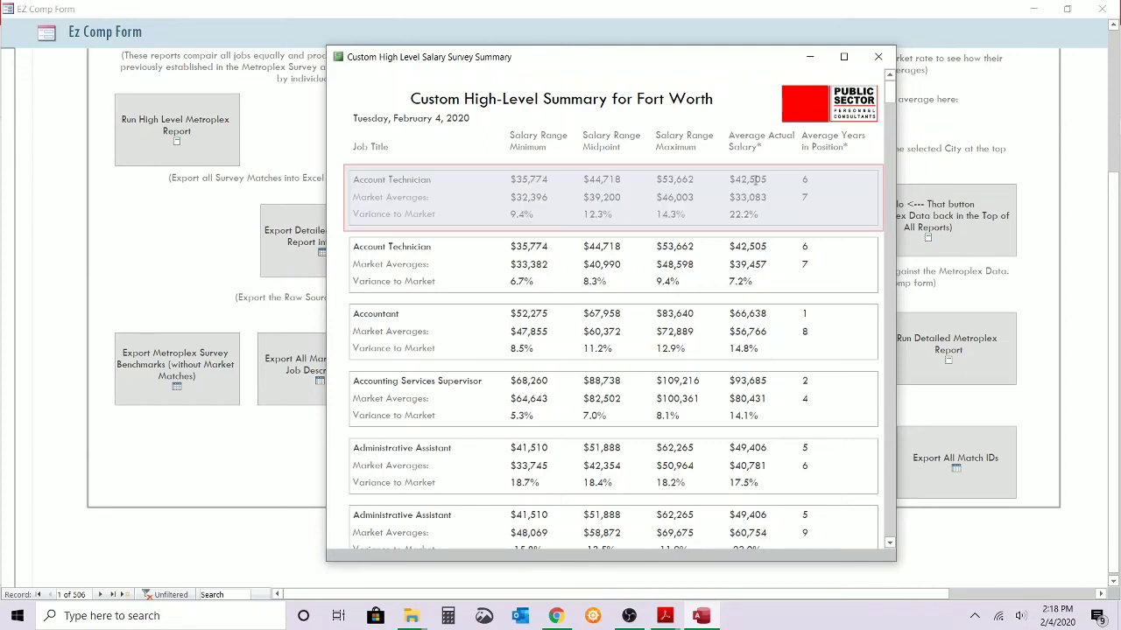
pyautogui.click(750, 179)
pyautogui.moveTo(737, 180); pyautogui.dragTo(799, 180)
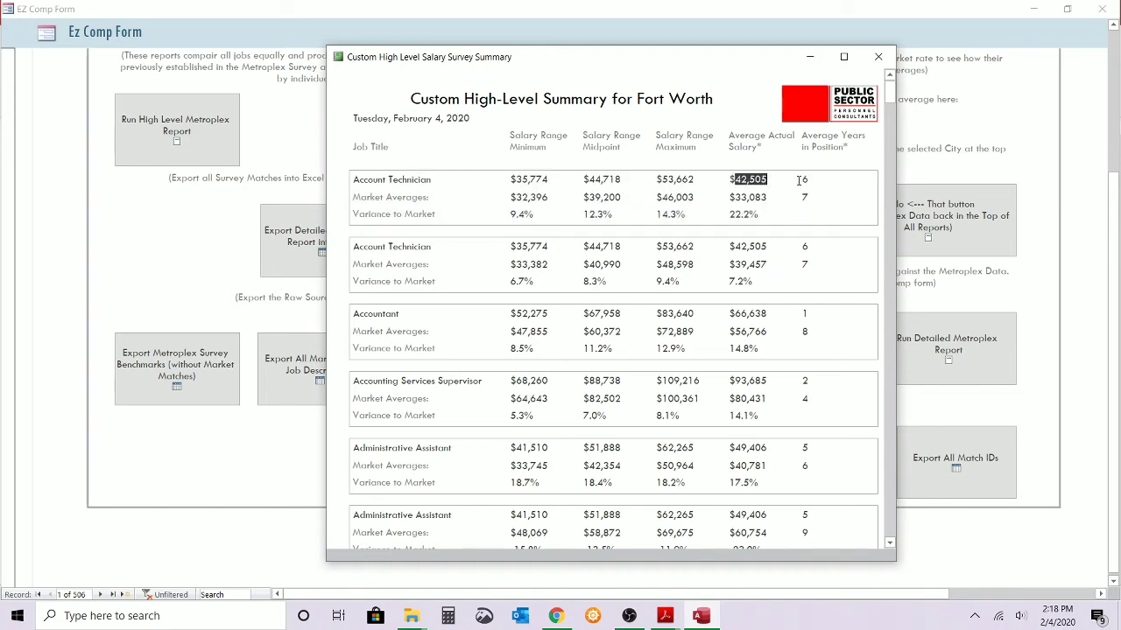
pyautogui.click(810, 197)
# Browse the other Fort Worth jobs in the high-level summary and close the report.
pyautogui.scroll(-10, 489, 501)
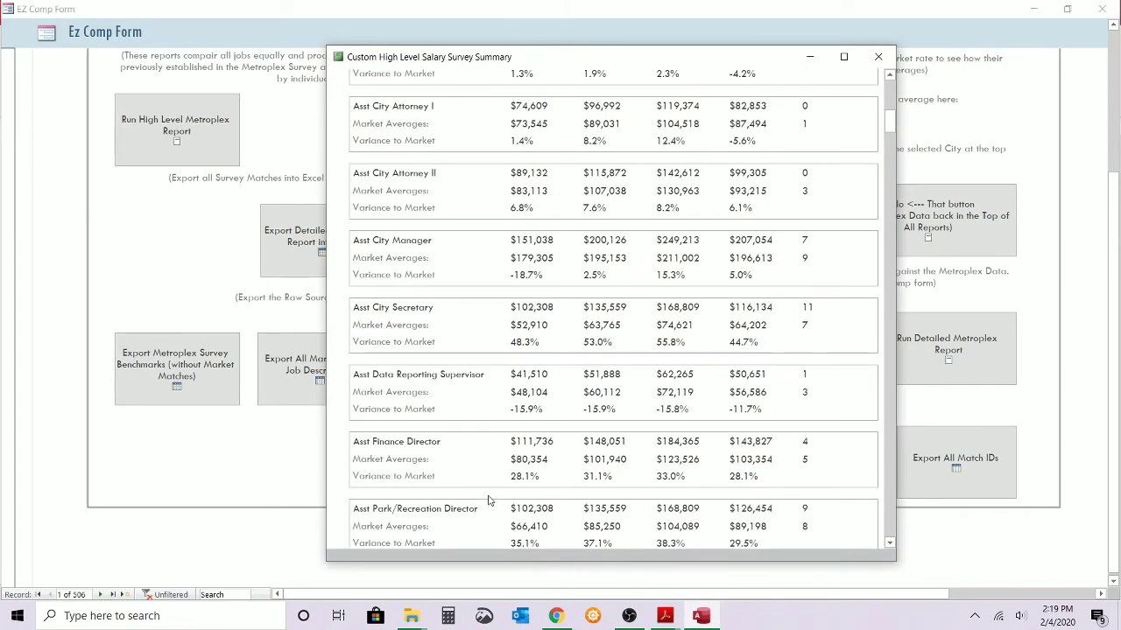
pyautogui.scroll(3, 488, 501)
pyautogui.scroll(1, 488, 500)
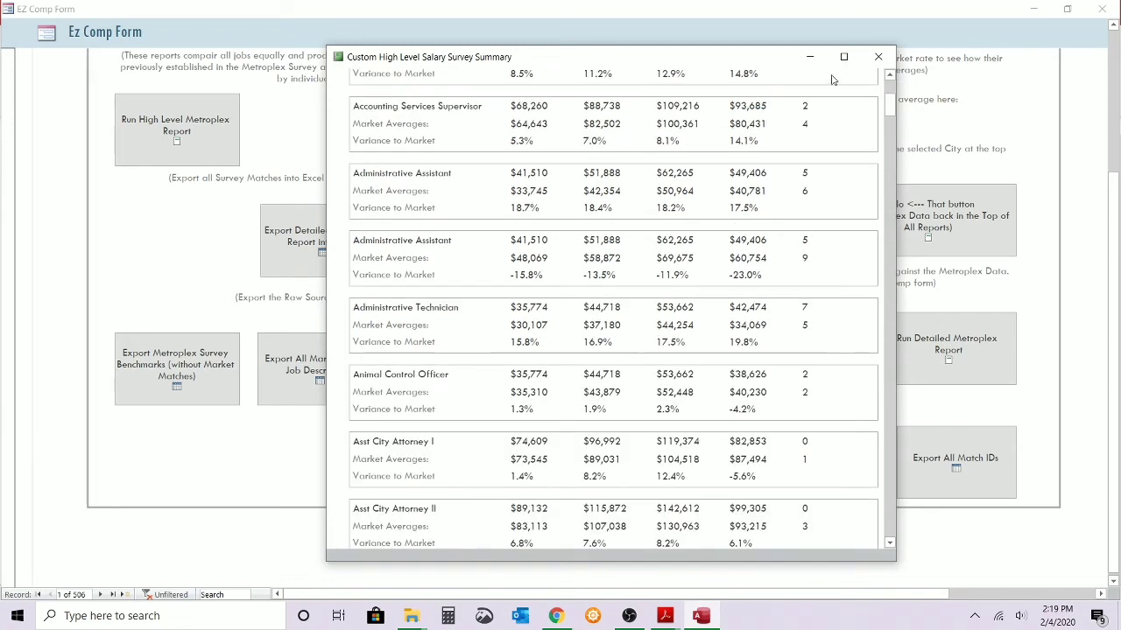
pyautogui.click(876, 55)
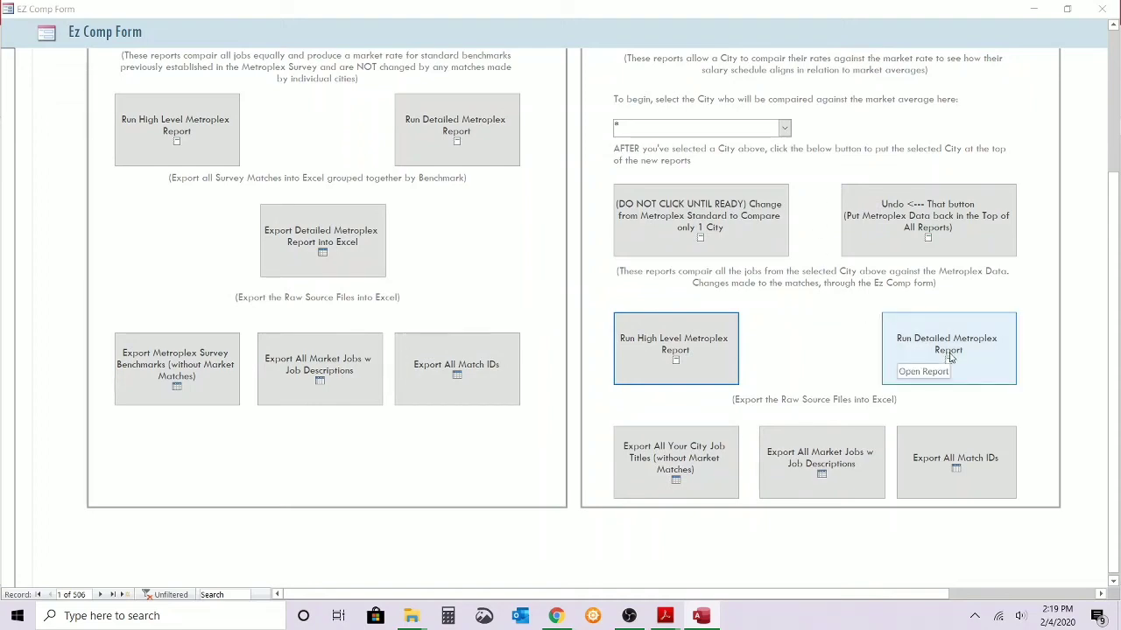
# Run the custom Detailed Metroplex Report and examine the Account Technician matches, market average and Fort Worth range information.
pyautogui.click(950, 358)
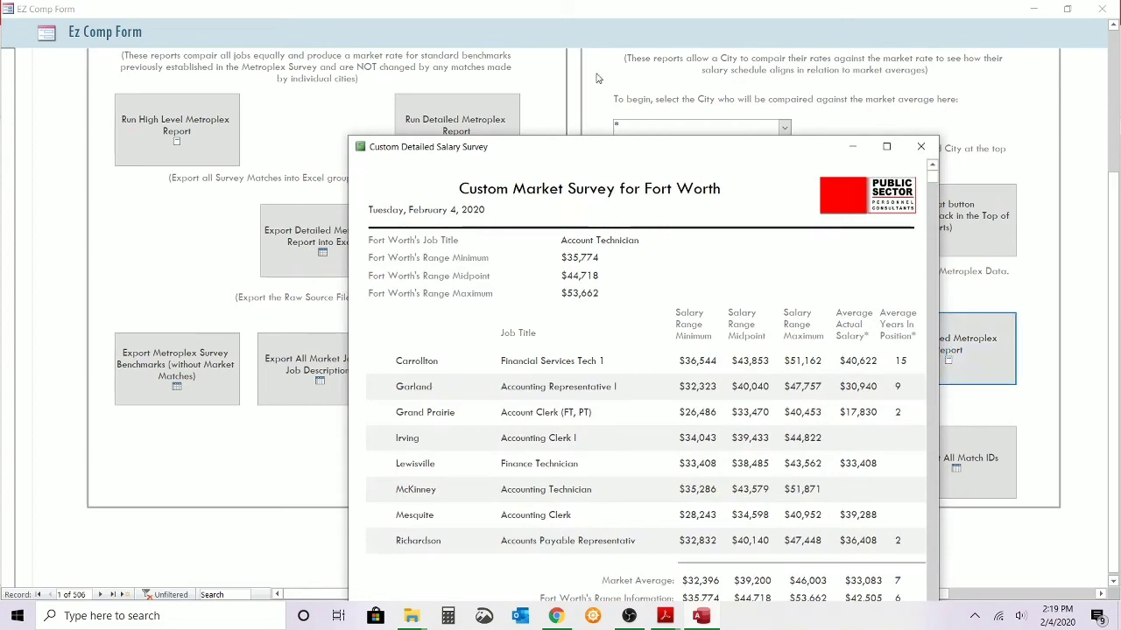
pyautogui.moveTo(601, 153); pyautogui.dragTo(506, 45)
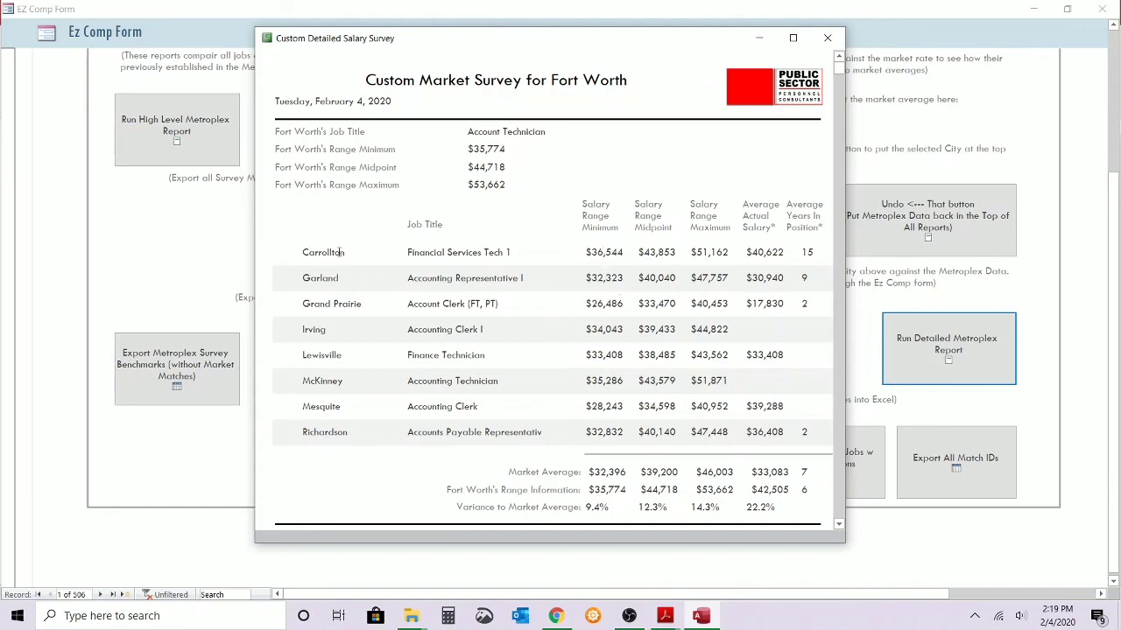
pyautogui.scroll(-2, 616, 329)
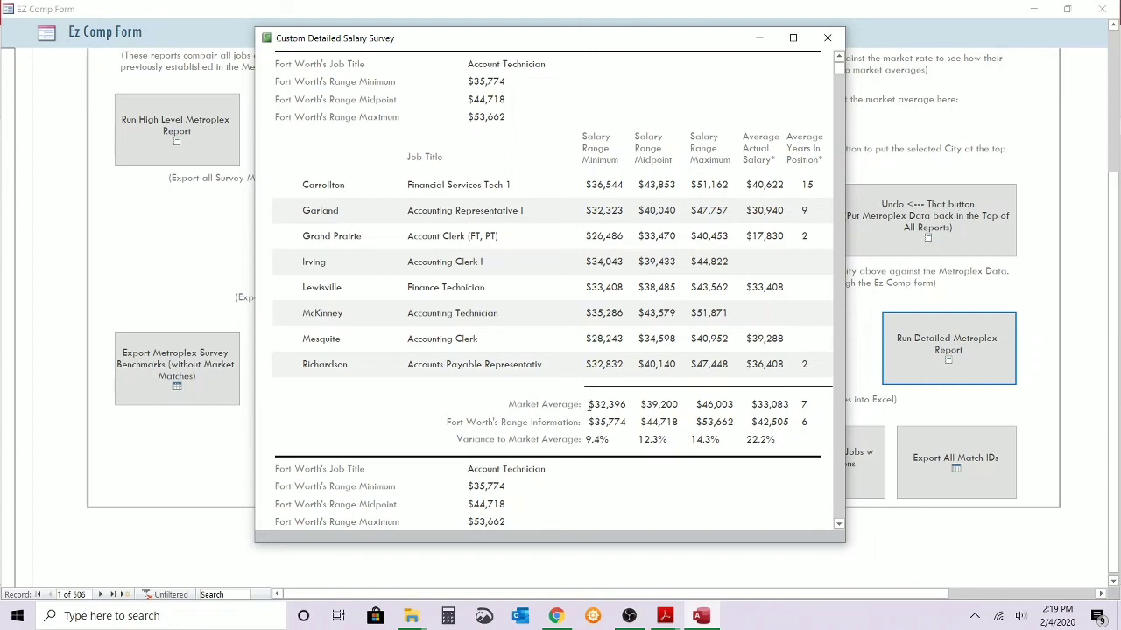
pyautogui.moveTo(592, 404); pyautogui.dragTo(626, 398)
pyautogui.click(599, 422)
pyautogui.scroll(-12, 602, 385)
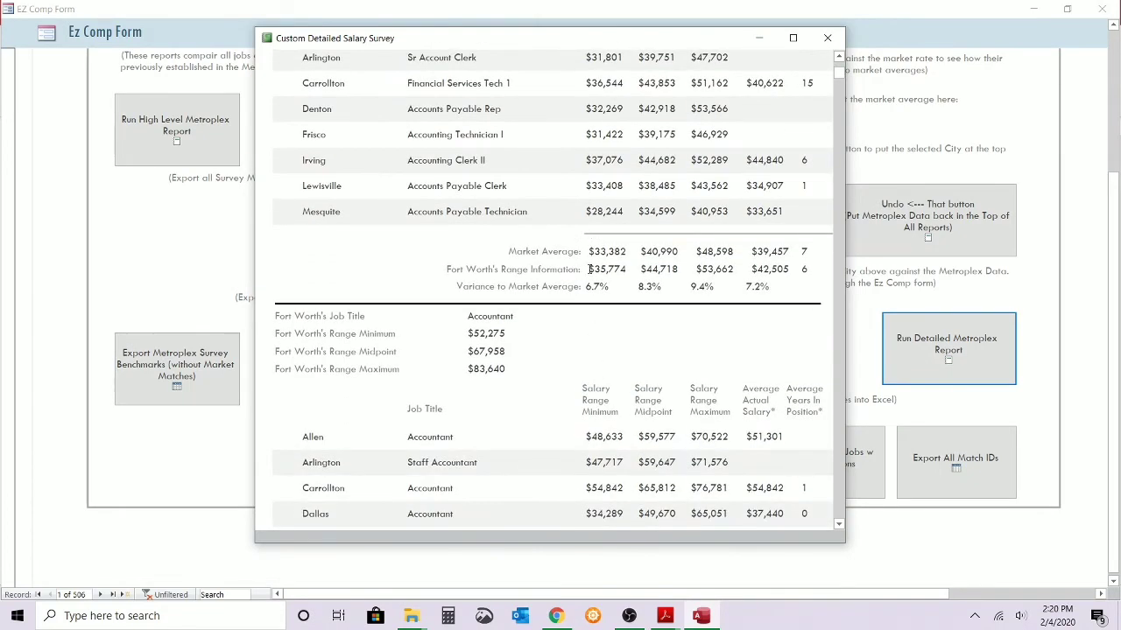
# Examine the Accountant and Accounting Services Supervisor market comparisons and browse the following Fort Worth jobs in the detailed report.
pyautogui.scroll(-8, 589, 270)
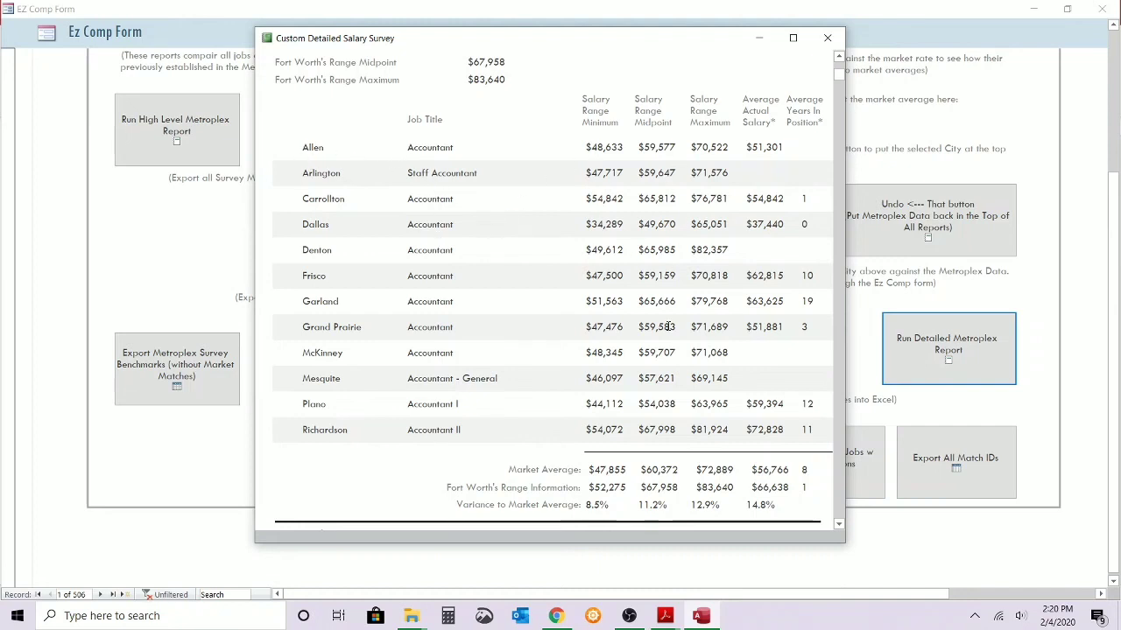
pyautogui.scroll(-5, 531, 333)
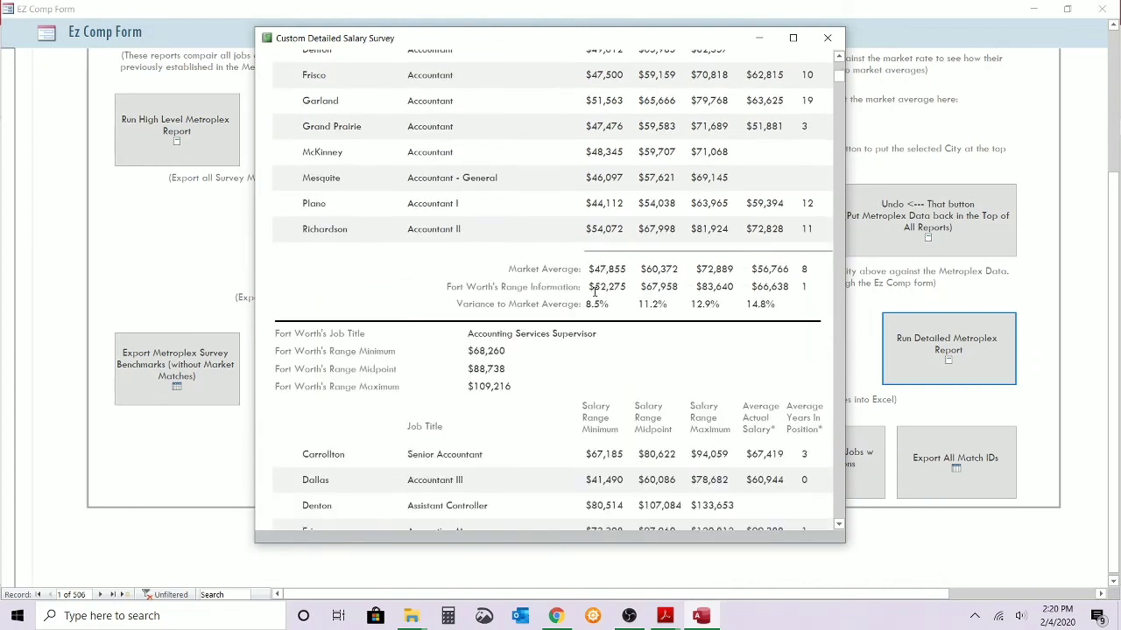
pyautogui.scroll(-20, 575, 300)
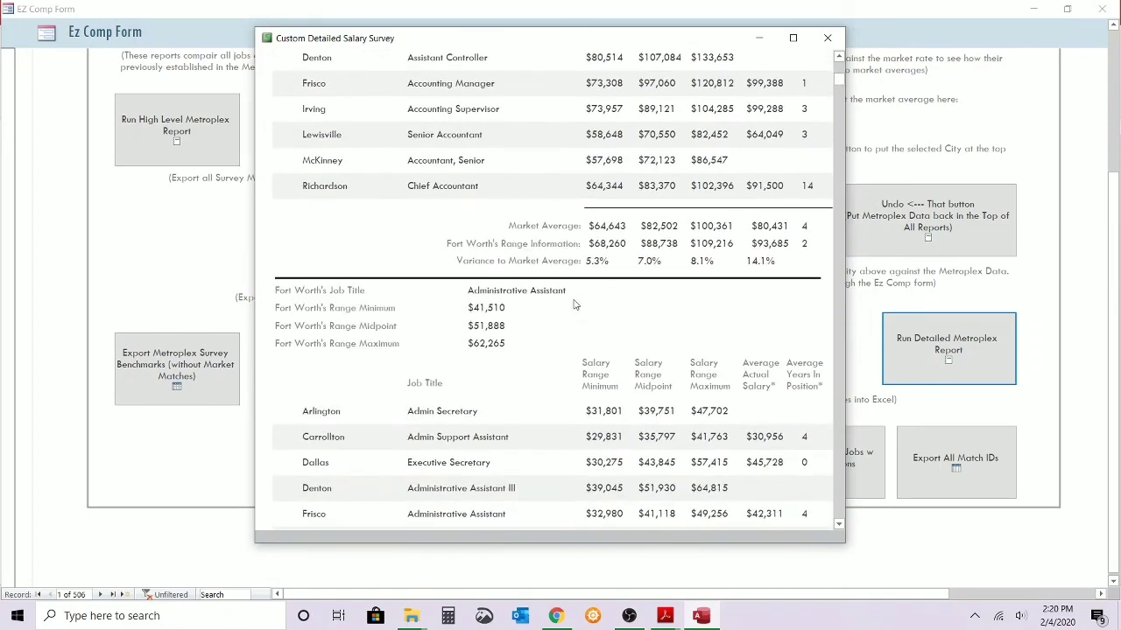
pyautogui.scroll(-20, 574, 299)
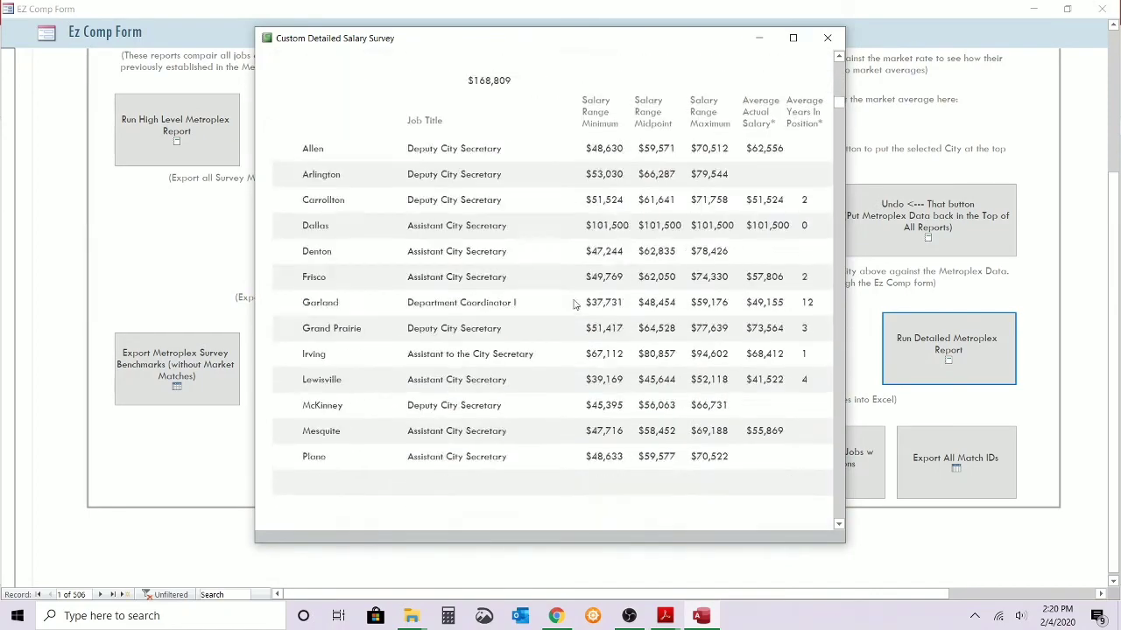
pyautogui.scroll(-2, 574, 300)
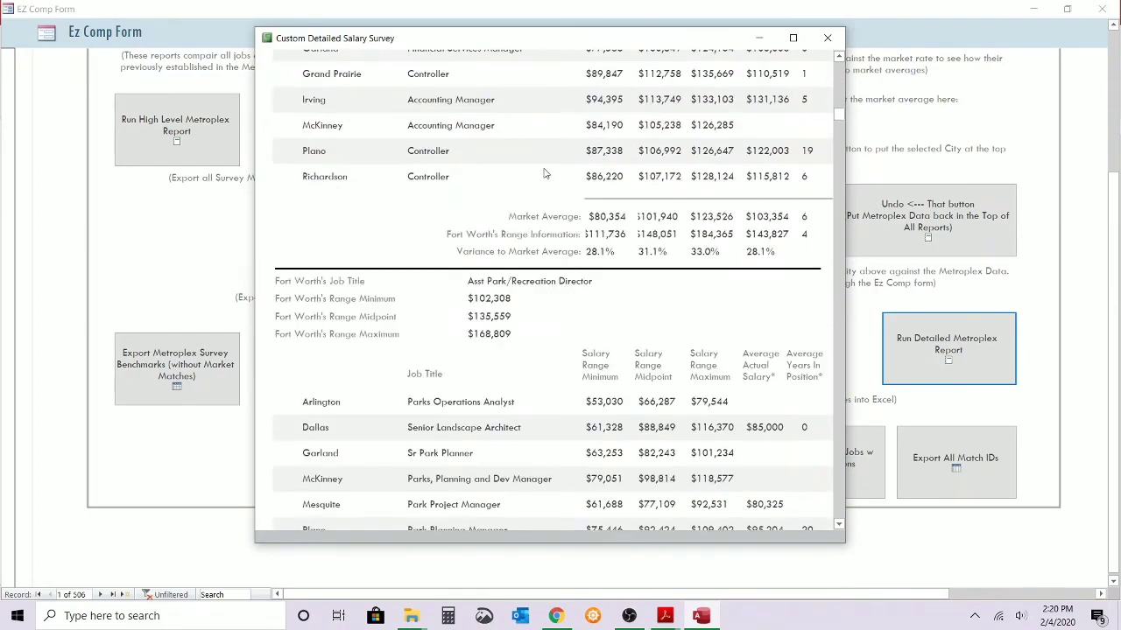
pyautogui.rightClick(508, 123)
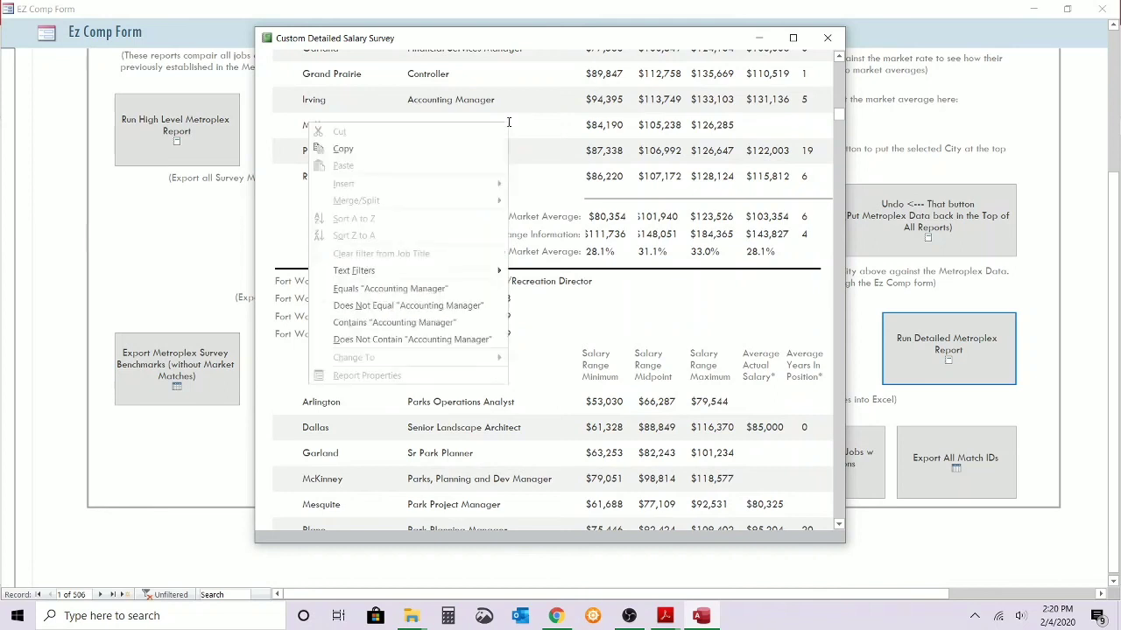
pyautogui.click(575, 80)
pyautogui.rightClick(558, 40)
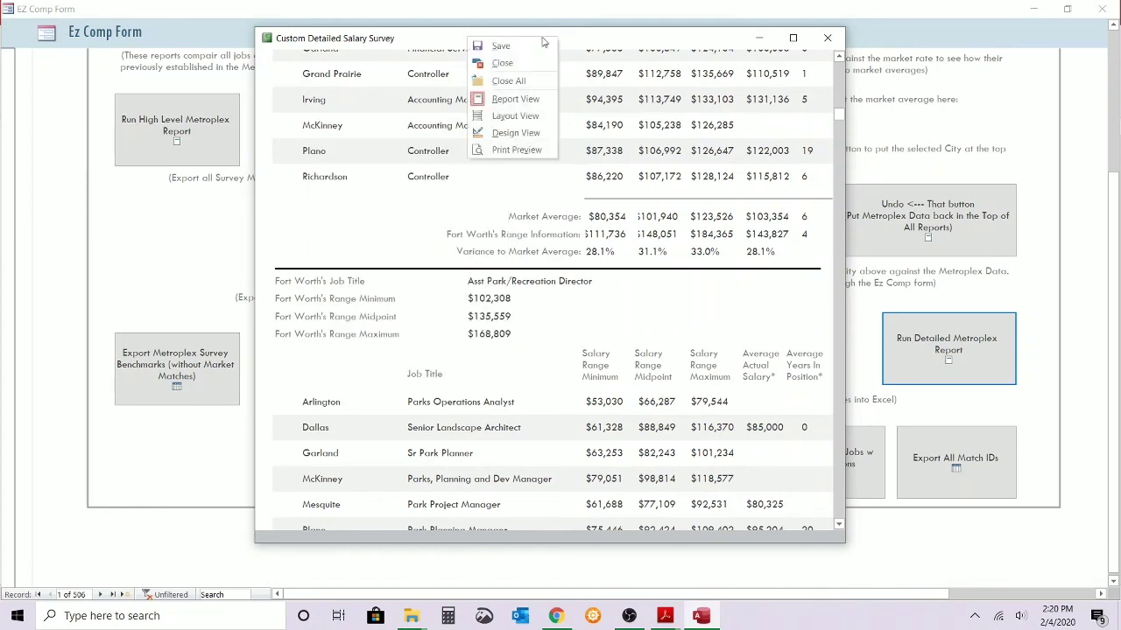
pyautogui.click(582, 72)
pyautogui.click(590, 95)
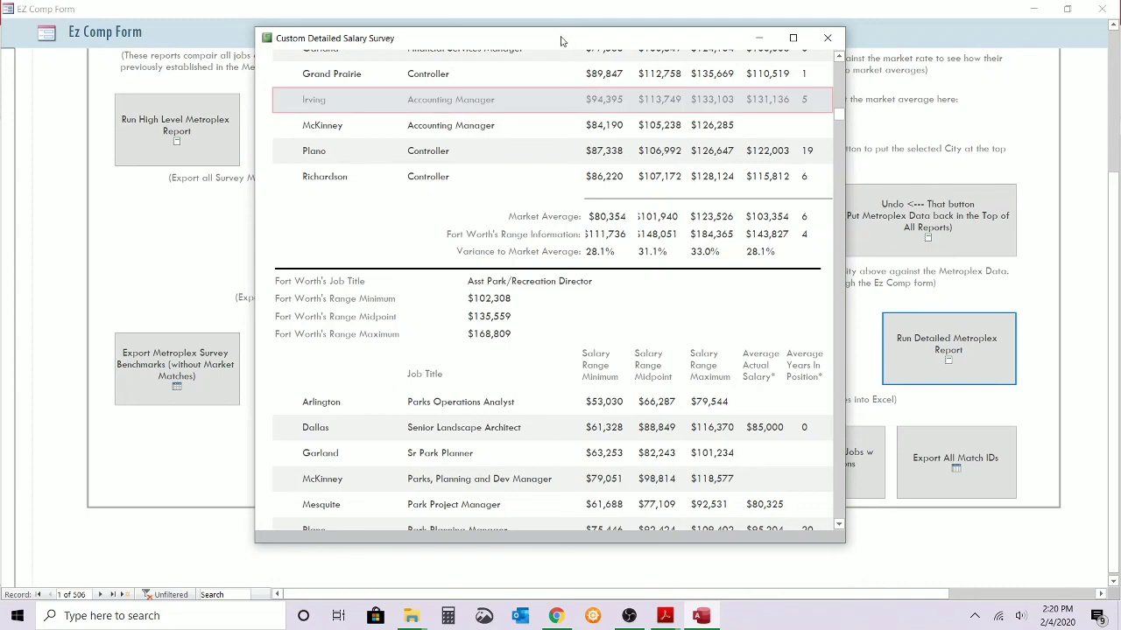
# Show the Fort Worth detailed report in Print Preview, look over its print and export options, and close it.
pyautogui.rightClick(266, 112)
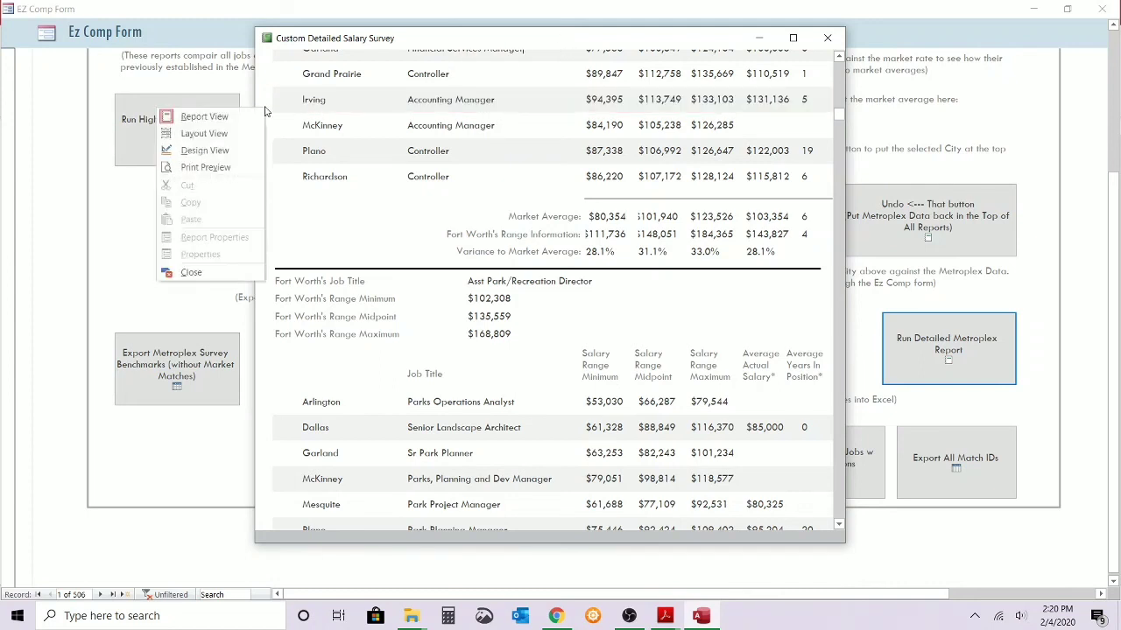
pyautogui.click(224, 166)
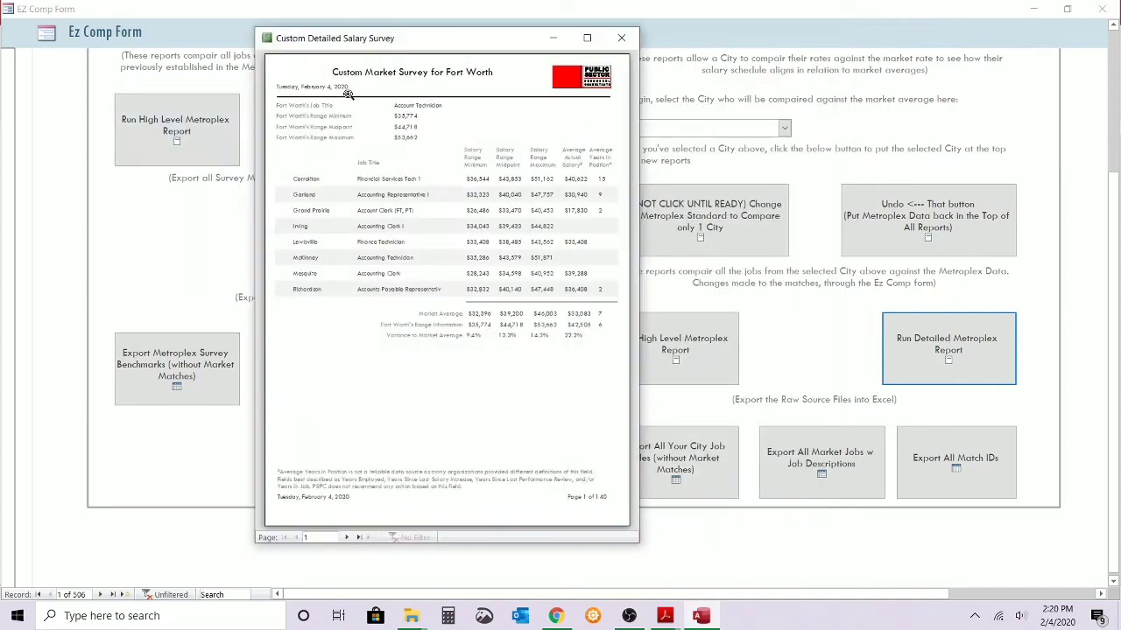
pyautogui.rightClick(347, 94)
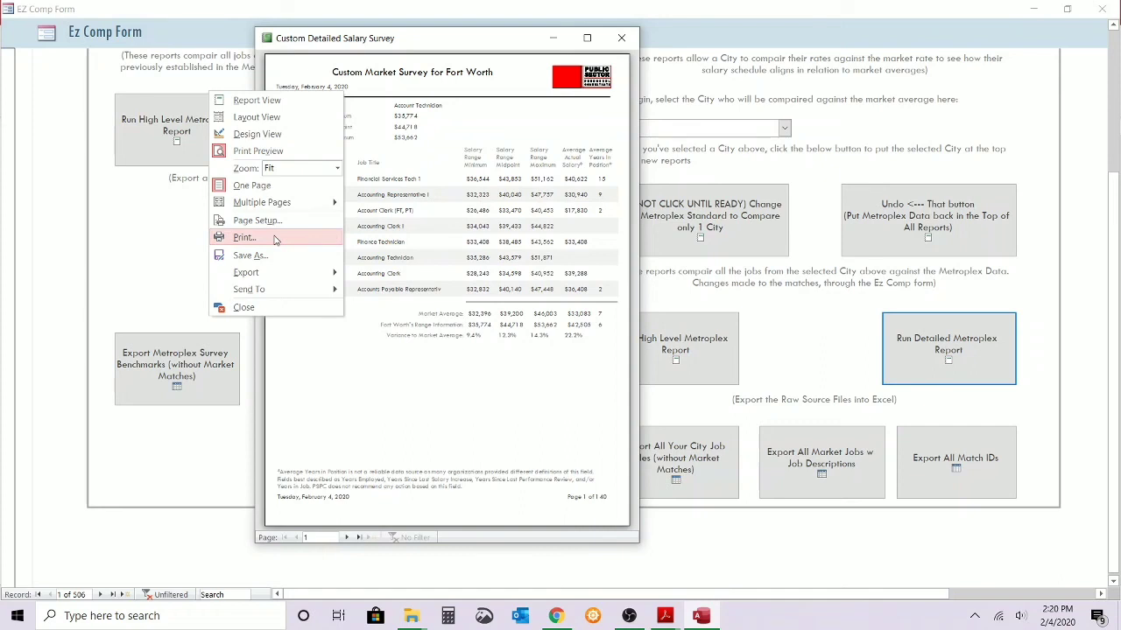
pyautogui.moveTo(271, 272)
pyautogui.click(405, 143)
pyautogui.click(425, 137)
pyautogui.click(424, 137)
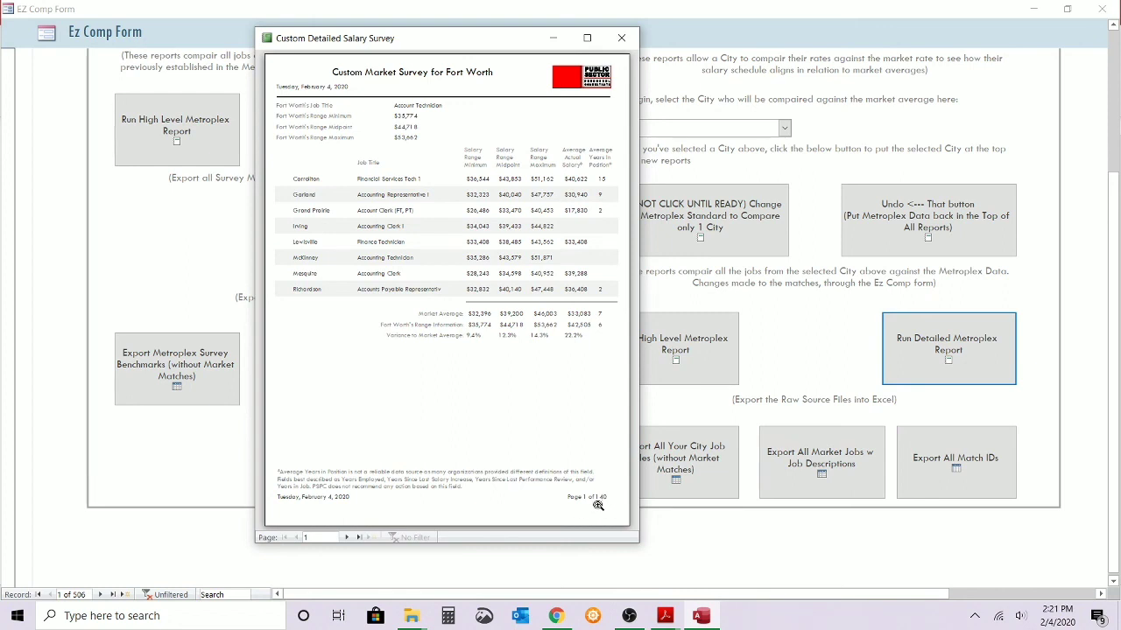
pyautogui.click(622, 38)
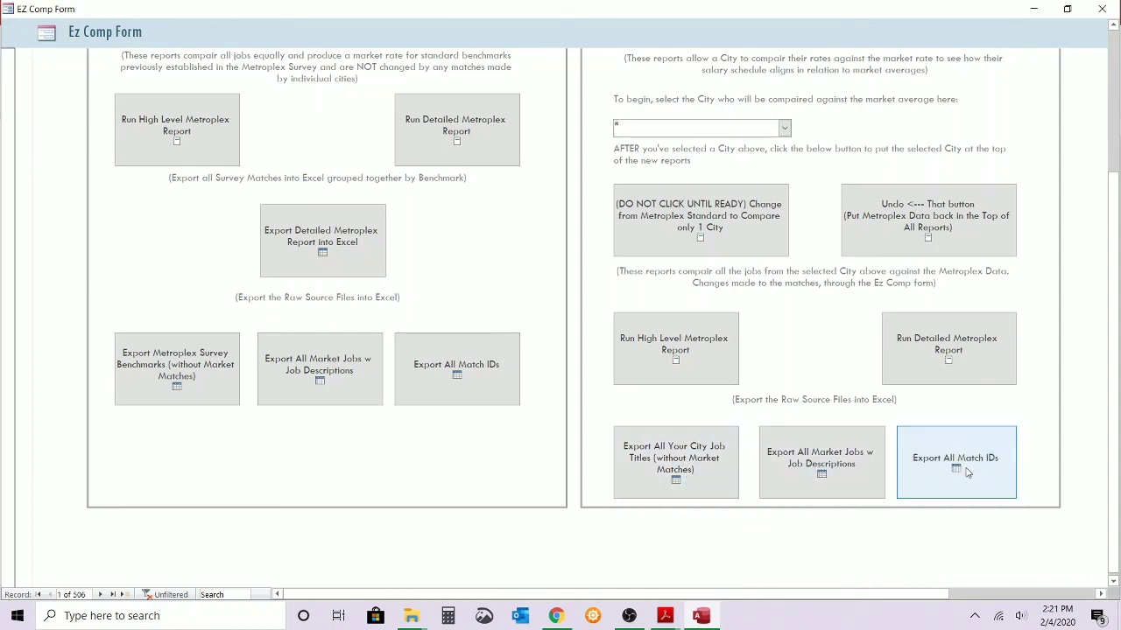
# Start the Excel export of all city job titles without market matches and cancel the output.
pyautogui.click(693, 471)
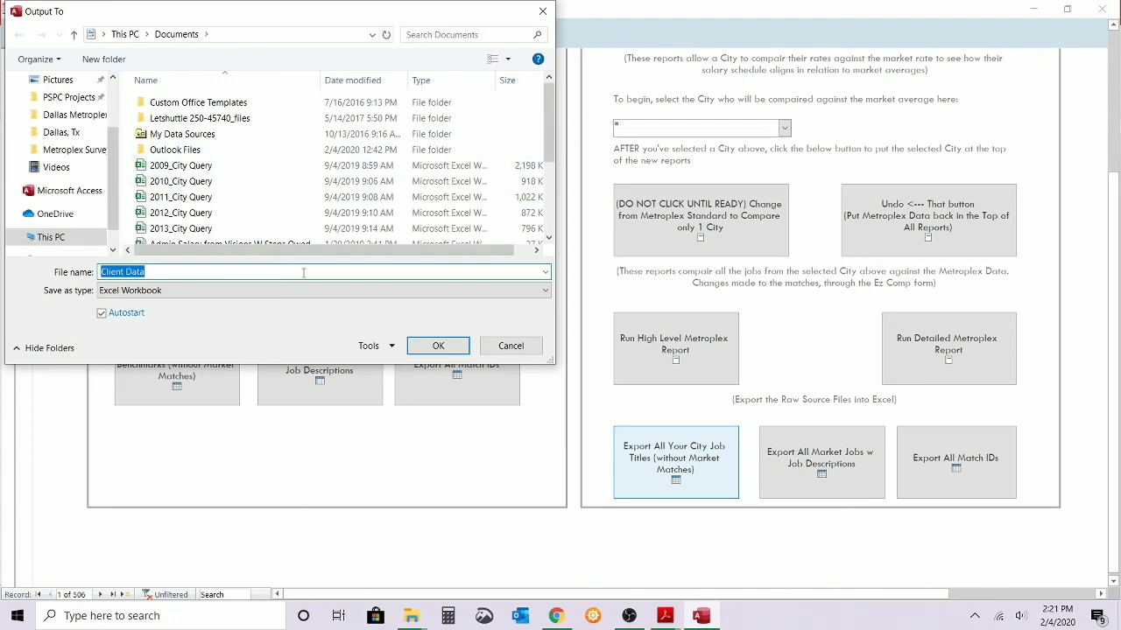
pyautogui.click(478, 345)
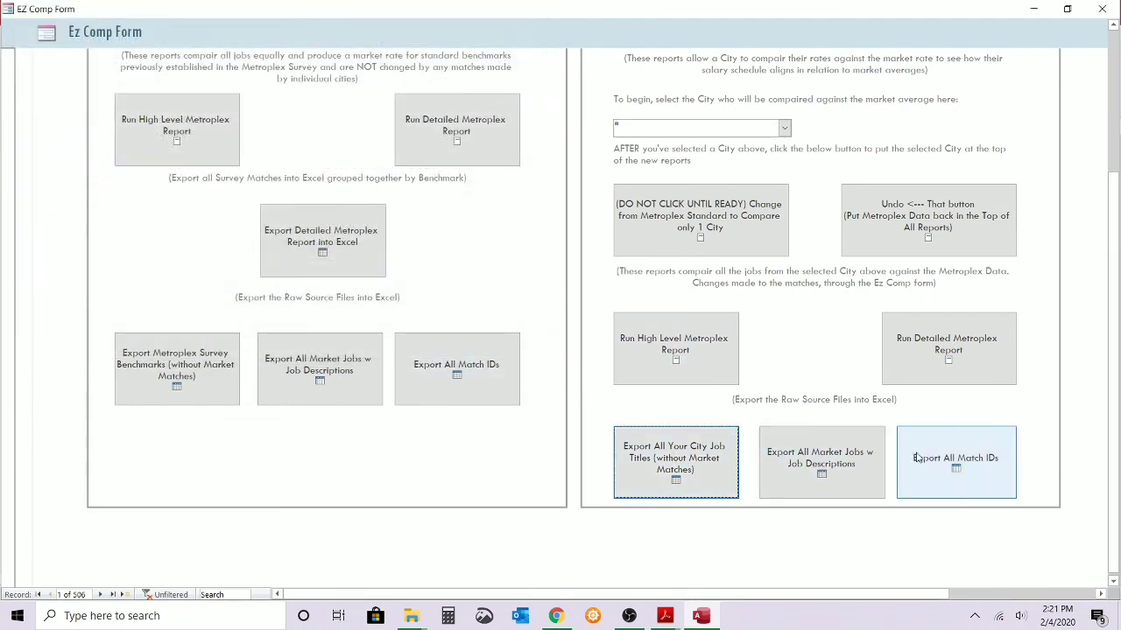
# Return to the survey matching view and look over the Accountant's matches and search options.
pyautogui.scroll(3, 613, 348)
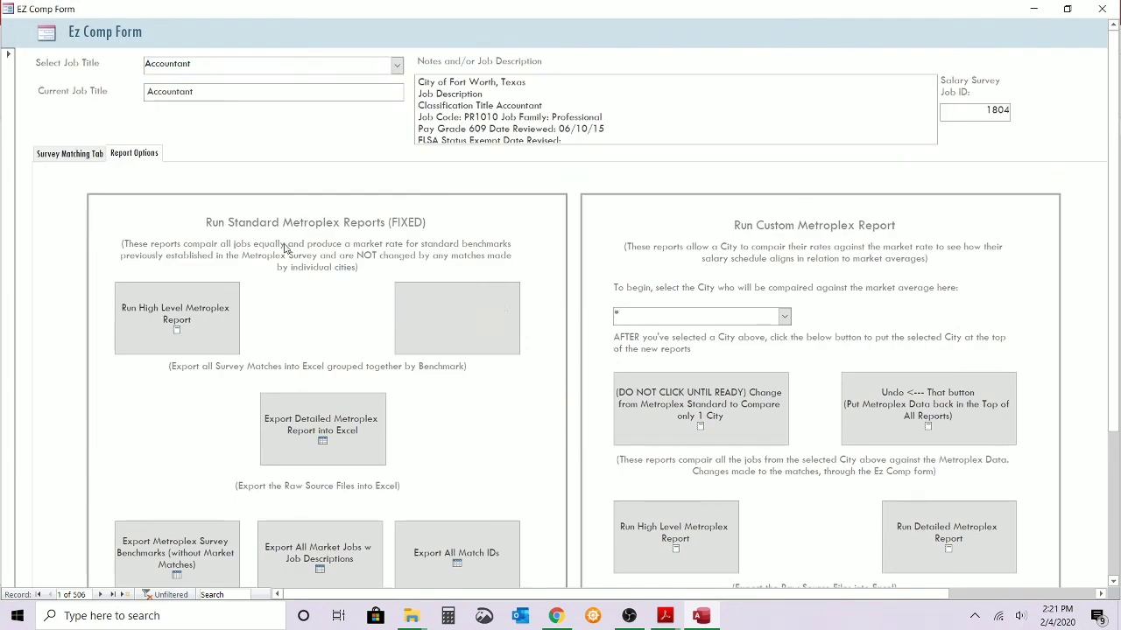
pyautogui.click(89, 161)
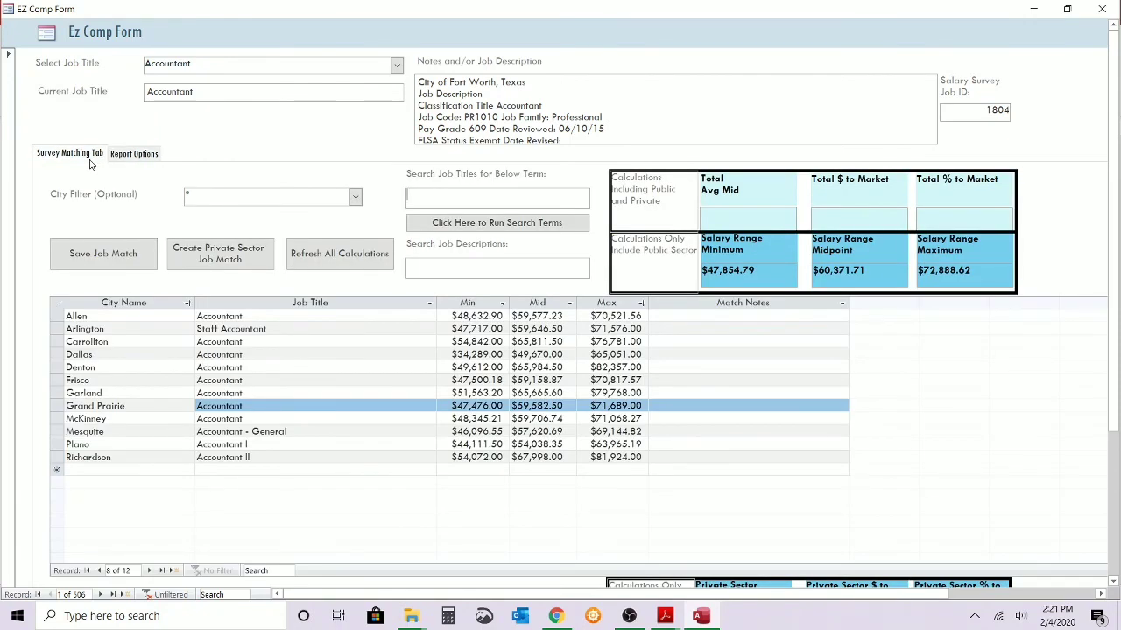
pyautogui.click(439, 177)
# Change the custom comparison from the Metroplex standard to Frisco only and select the Fort Worth match for Accountant.
pyautogui.click(135, 154)
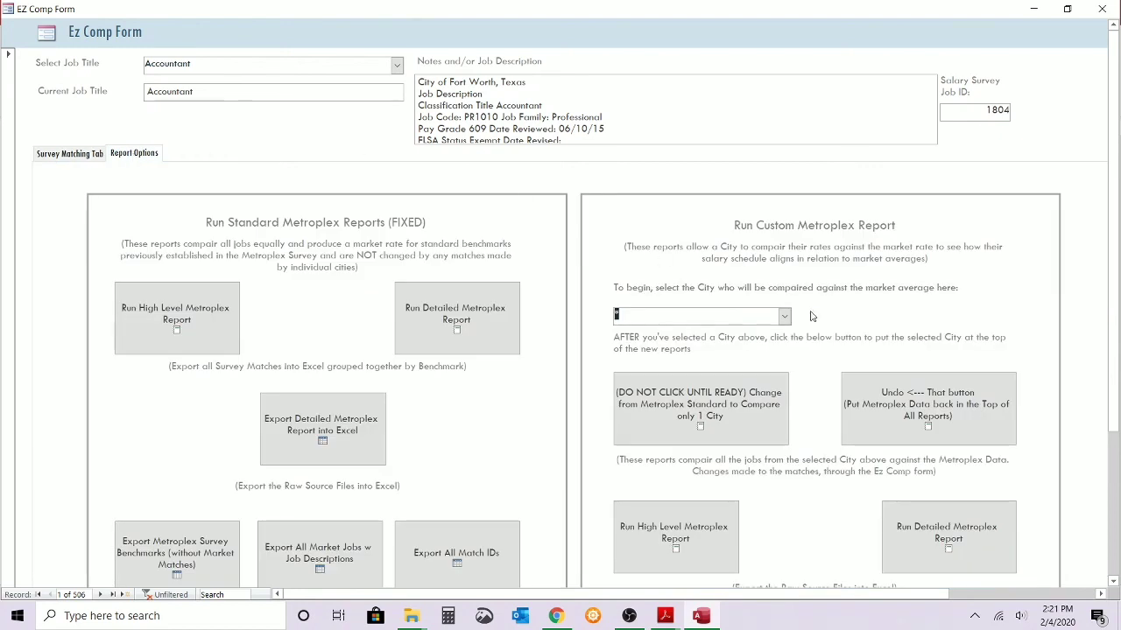
pyautogui.click(783, 316)
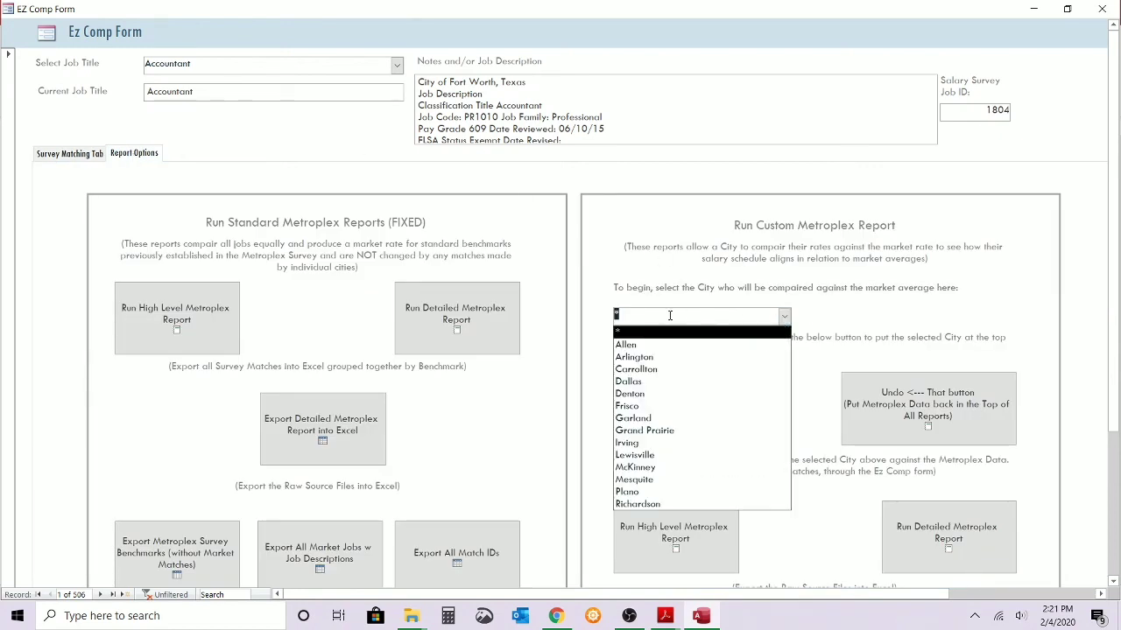
pyautogui.click(651, 408)
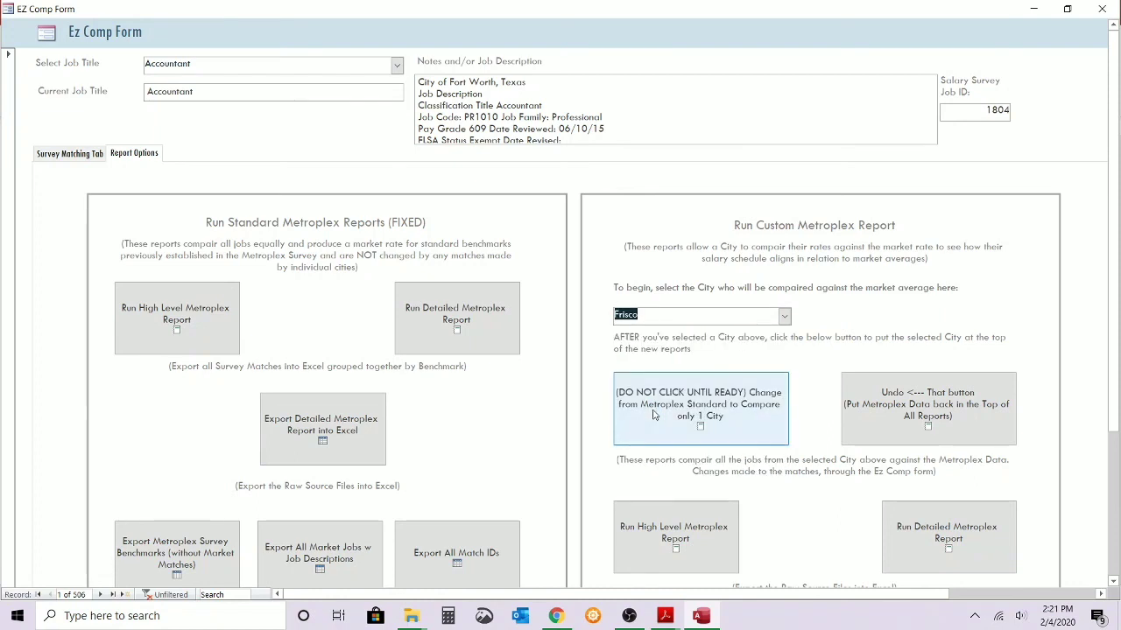
pyautogui.click(722, 407)
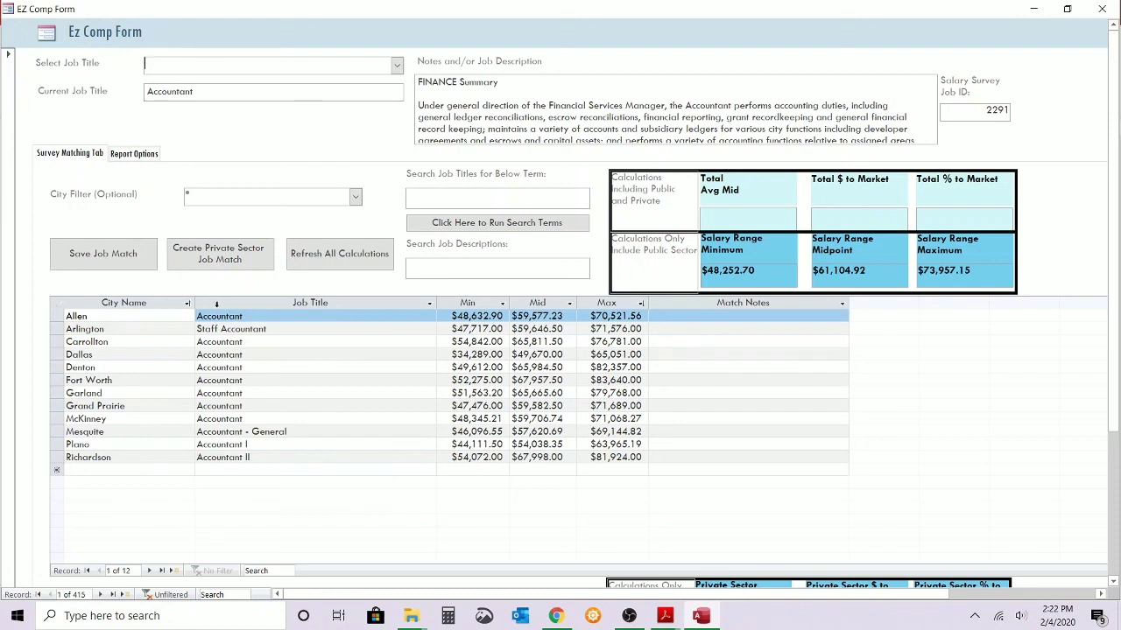
pyautogui.click(58, 381)
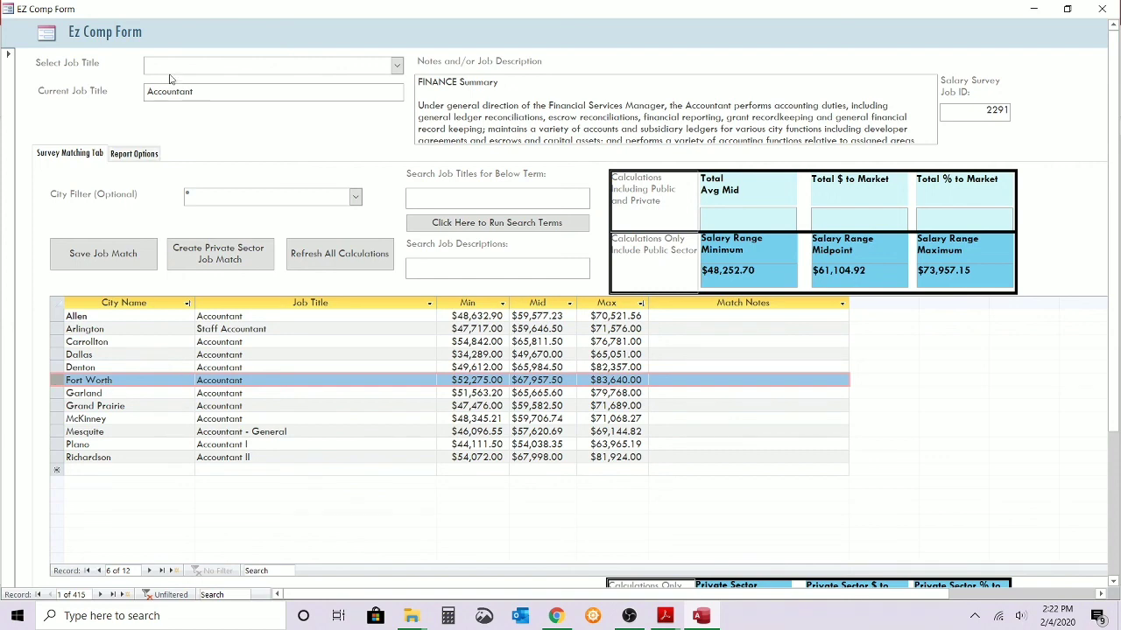
# Run the custom Detailed Metroplex Report for Frisco, examine the Accountant range against the market average, and close the report.
pyautogui.click(146, 154)
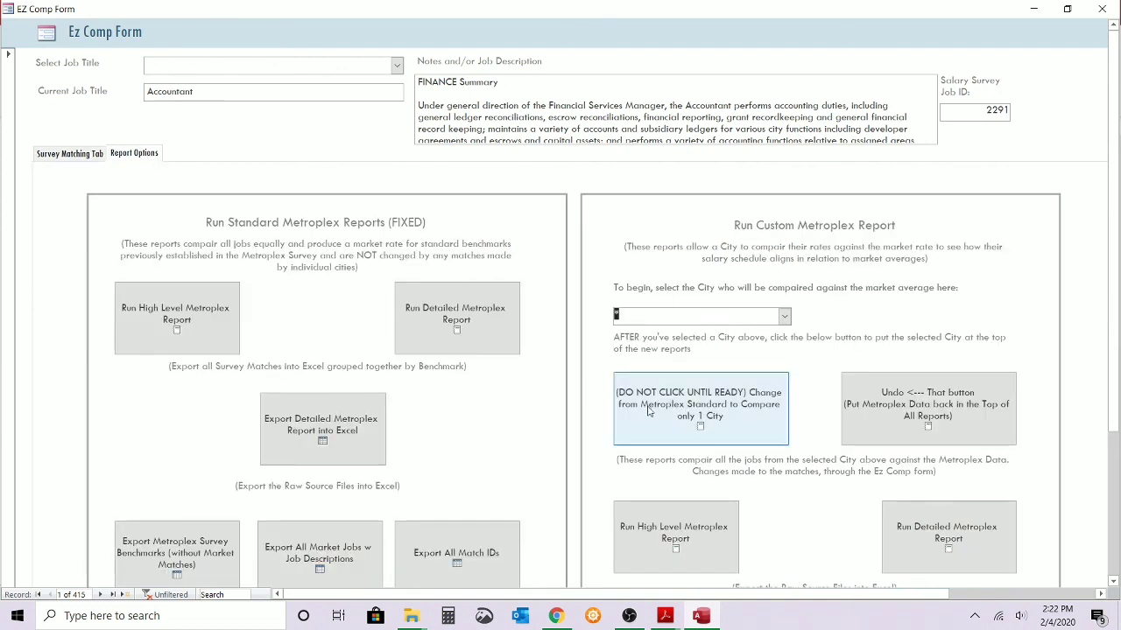
pyautogui.click(914, 536)
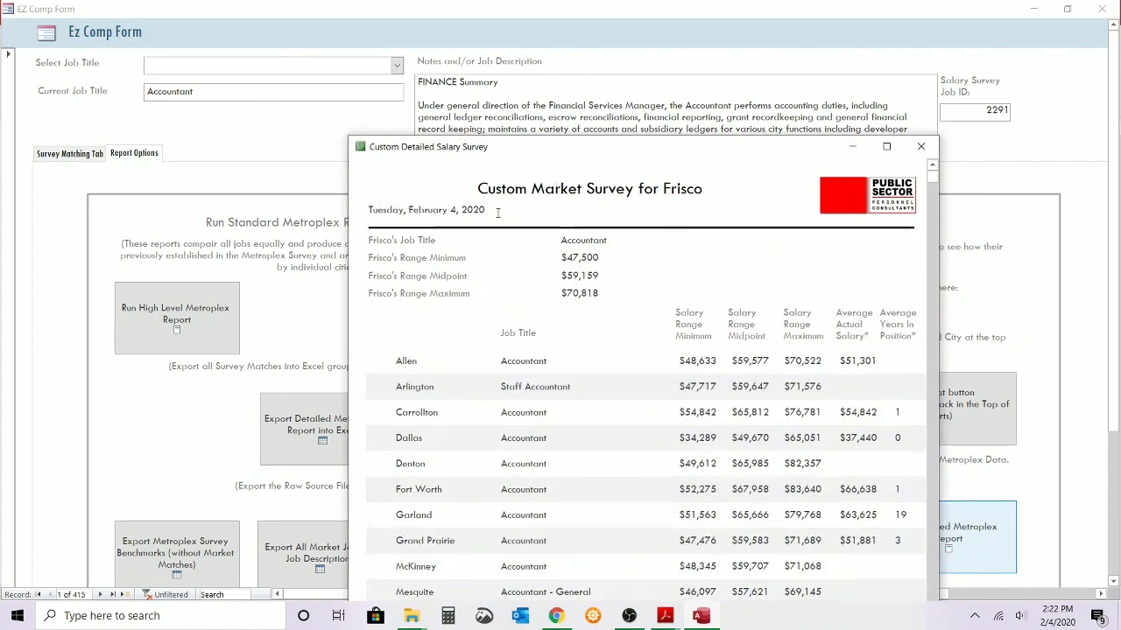
pyautogui.moveTo(532, 148); pyautogui.dragTo(446, 38)
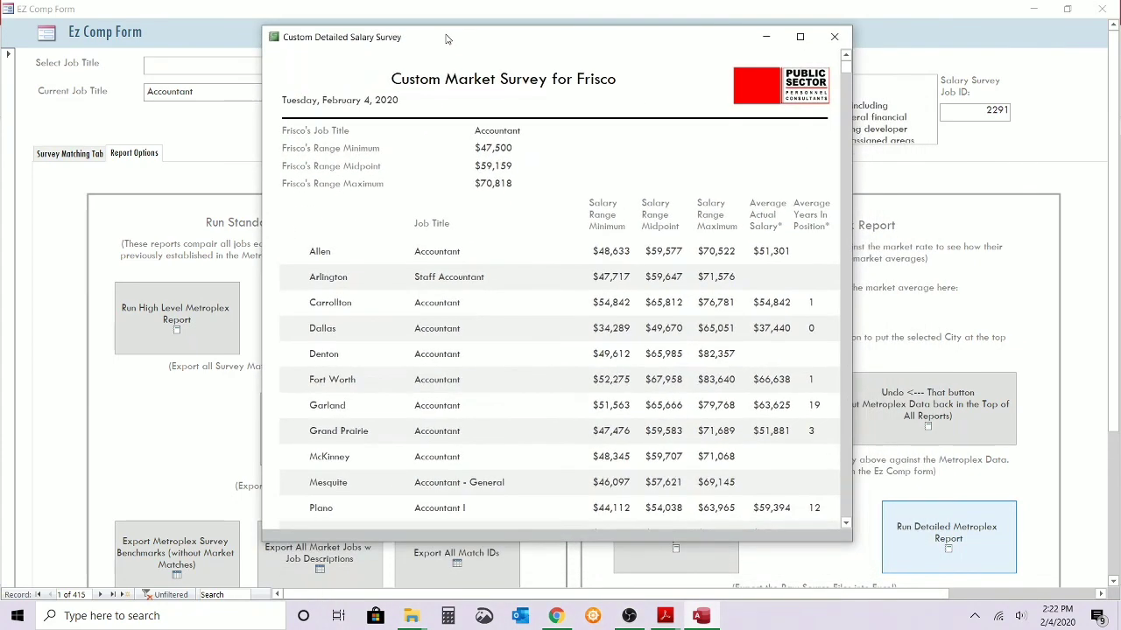
pyautogui.scroll(-3, 544, 189)
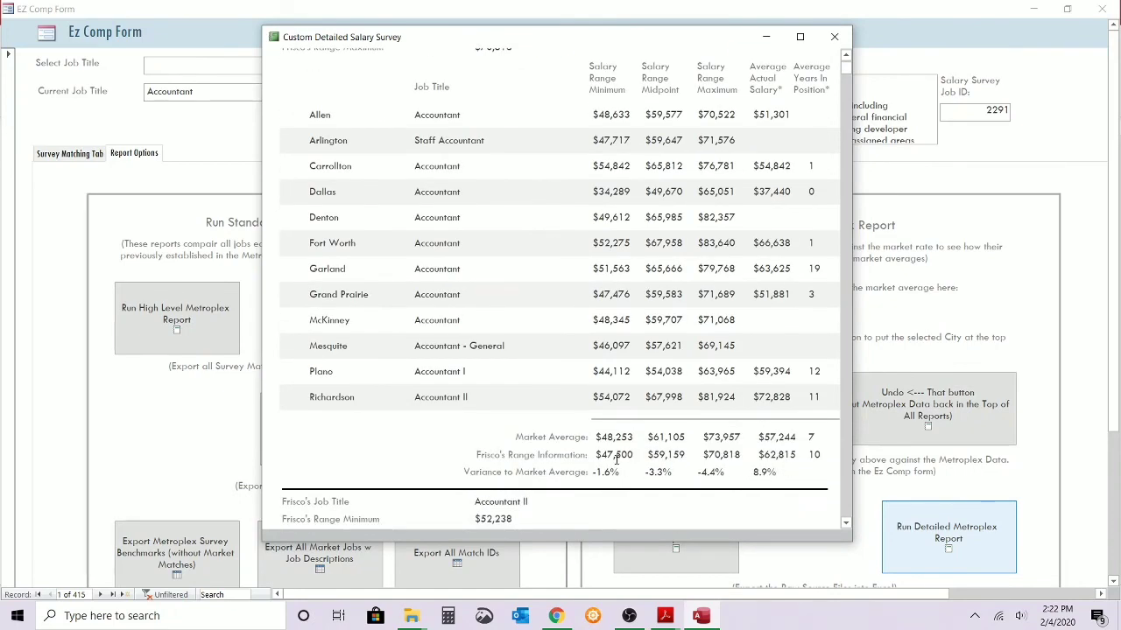
pyautogui.scroll(-9, 540, 277)
pyautogui.scroll(12, 540, 276)
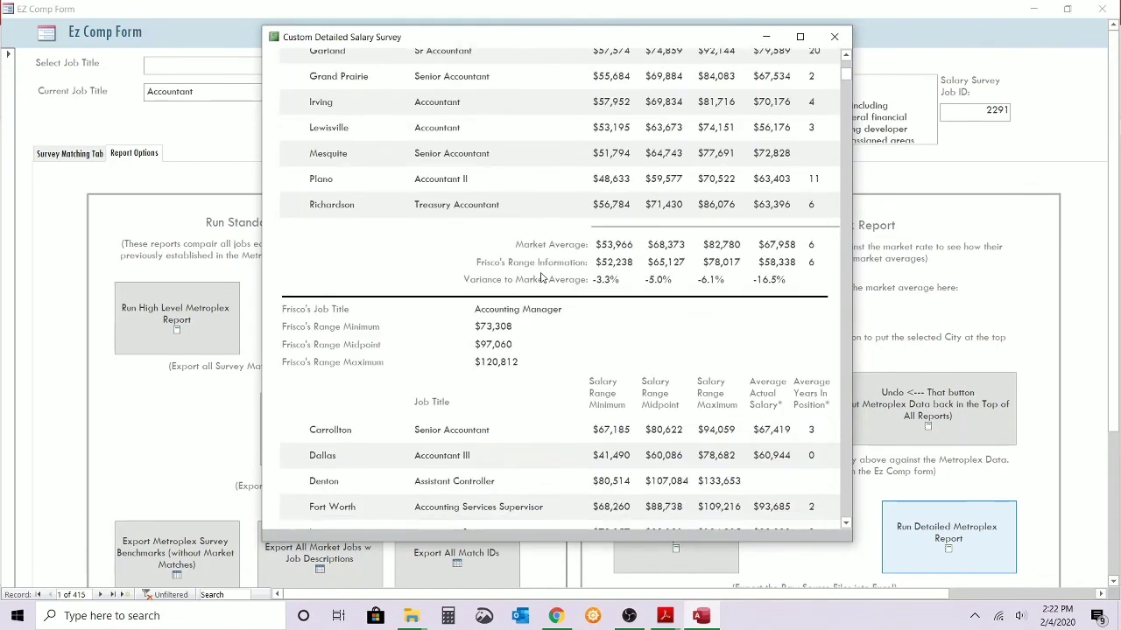
pyautogui.click(834, 36)
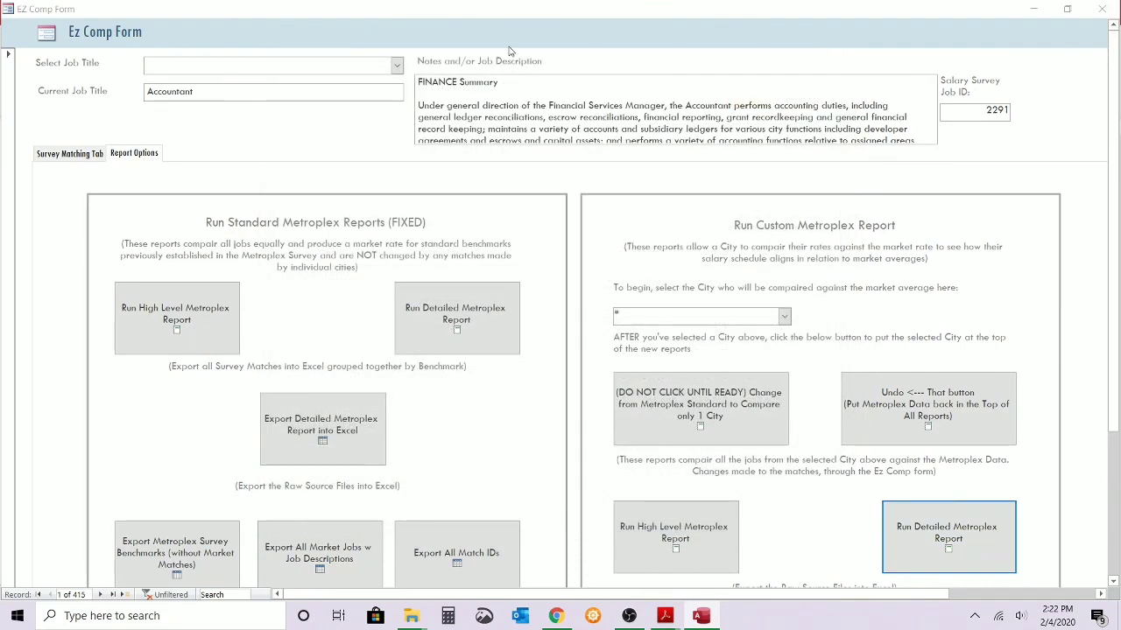